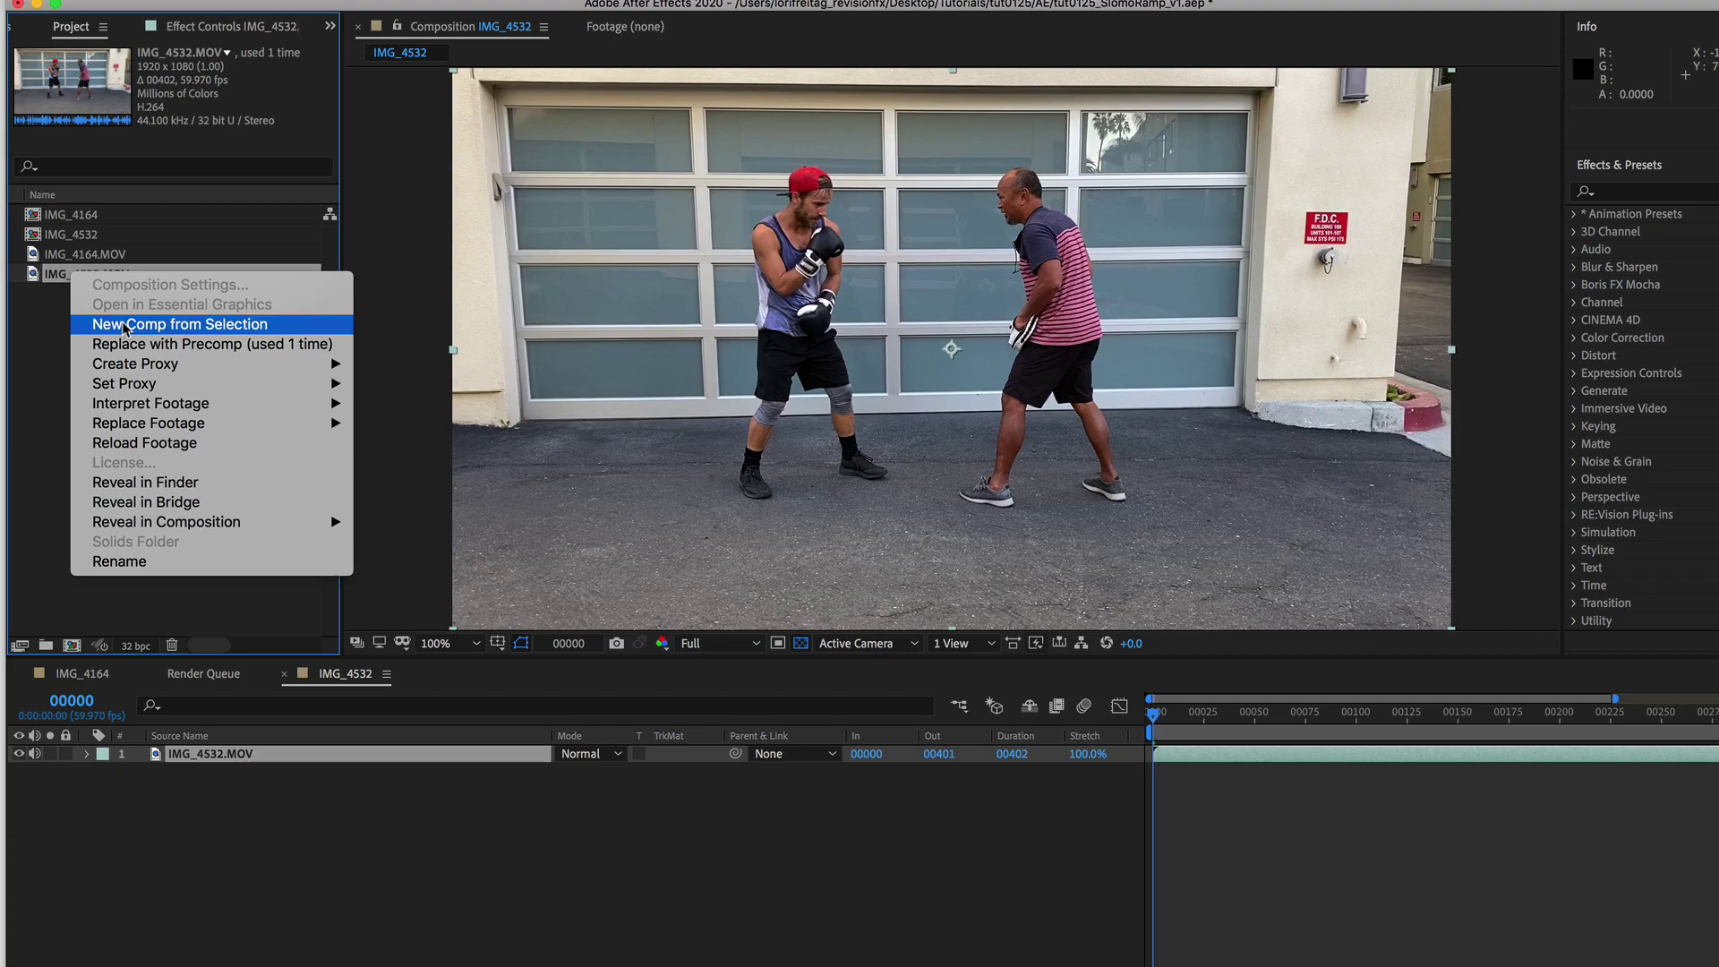
Conform IMG_4532.MOV to 23.976 fps in its Interpret Footage settings
mouse_move(144, 409)
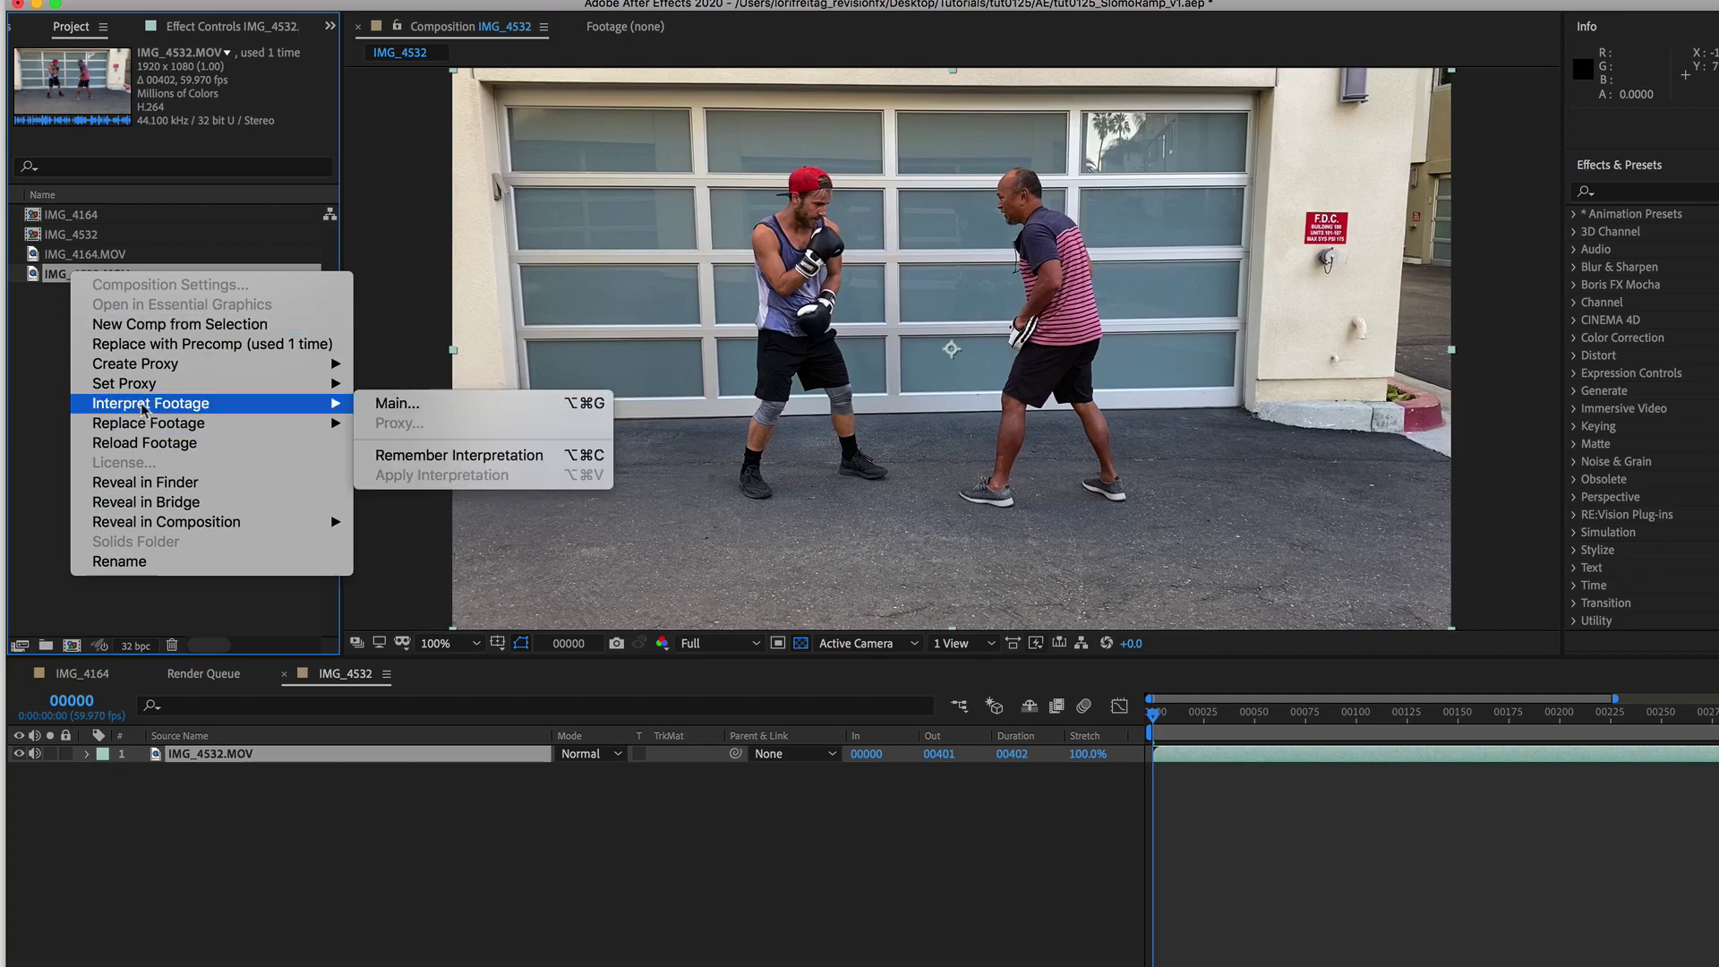
click(411, 400)
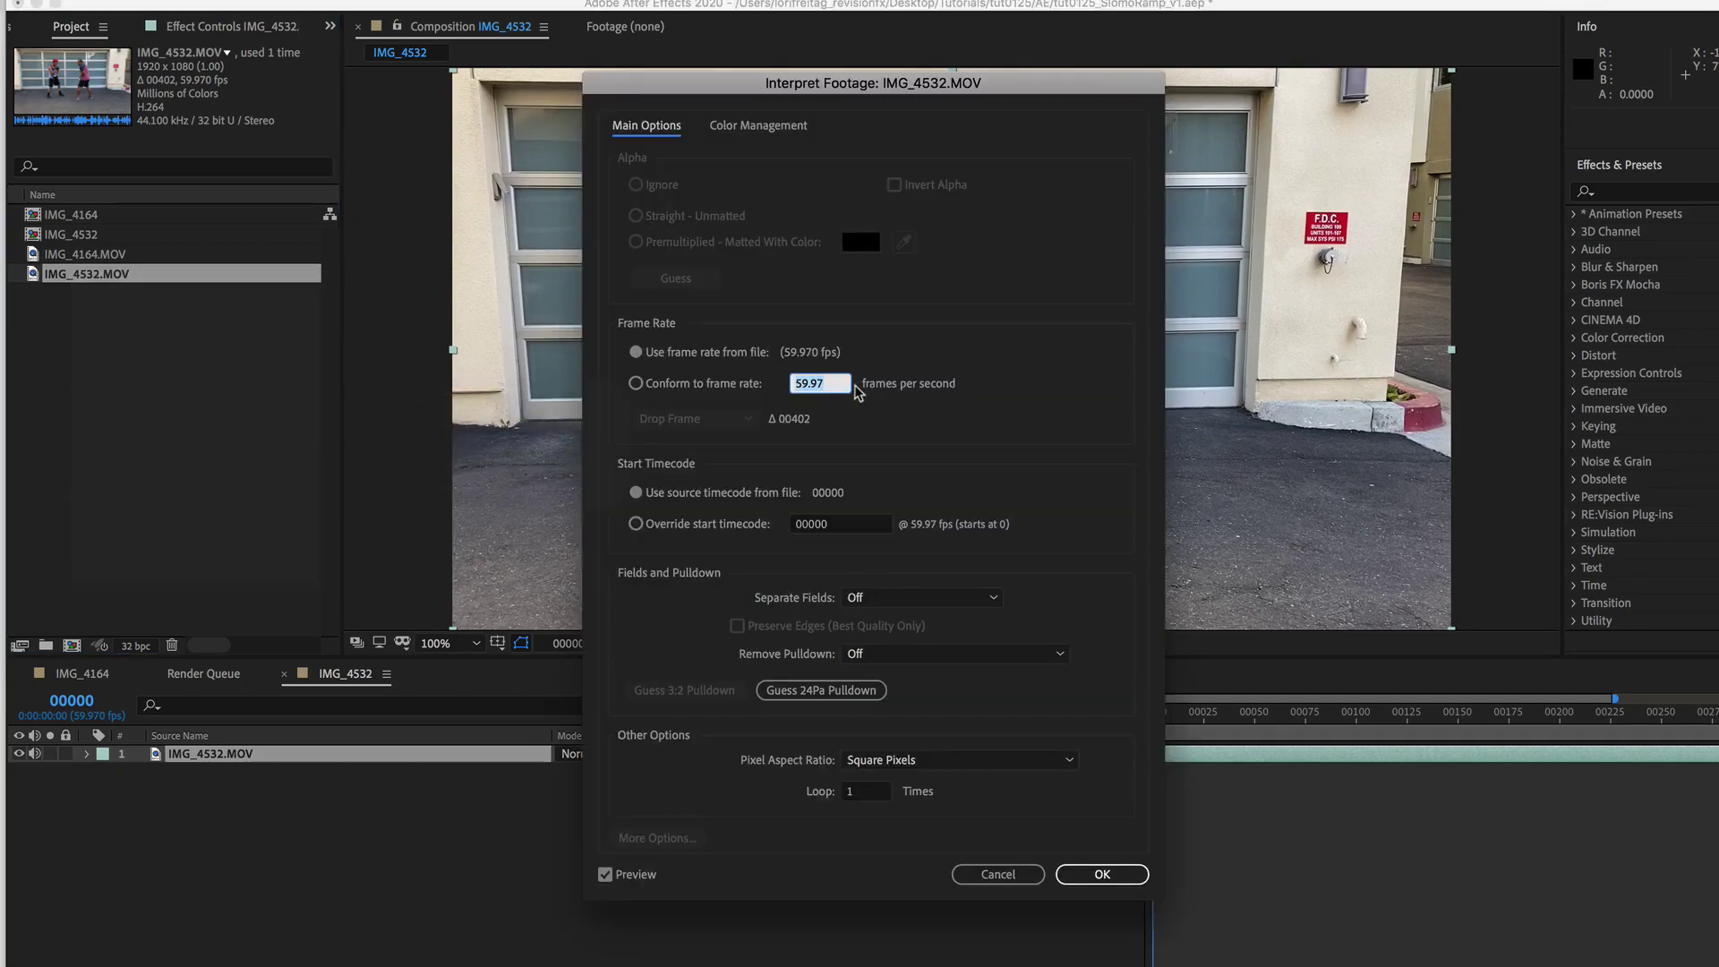
click(636, 384)
click(840, 383)
text(23)
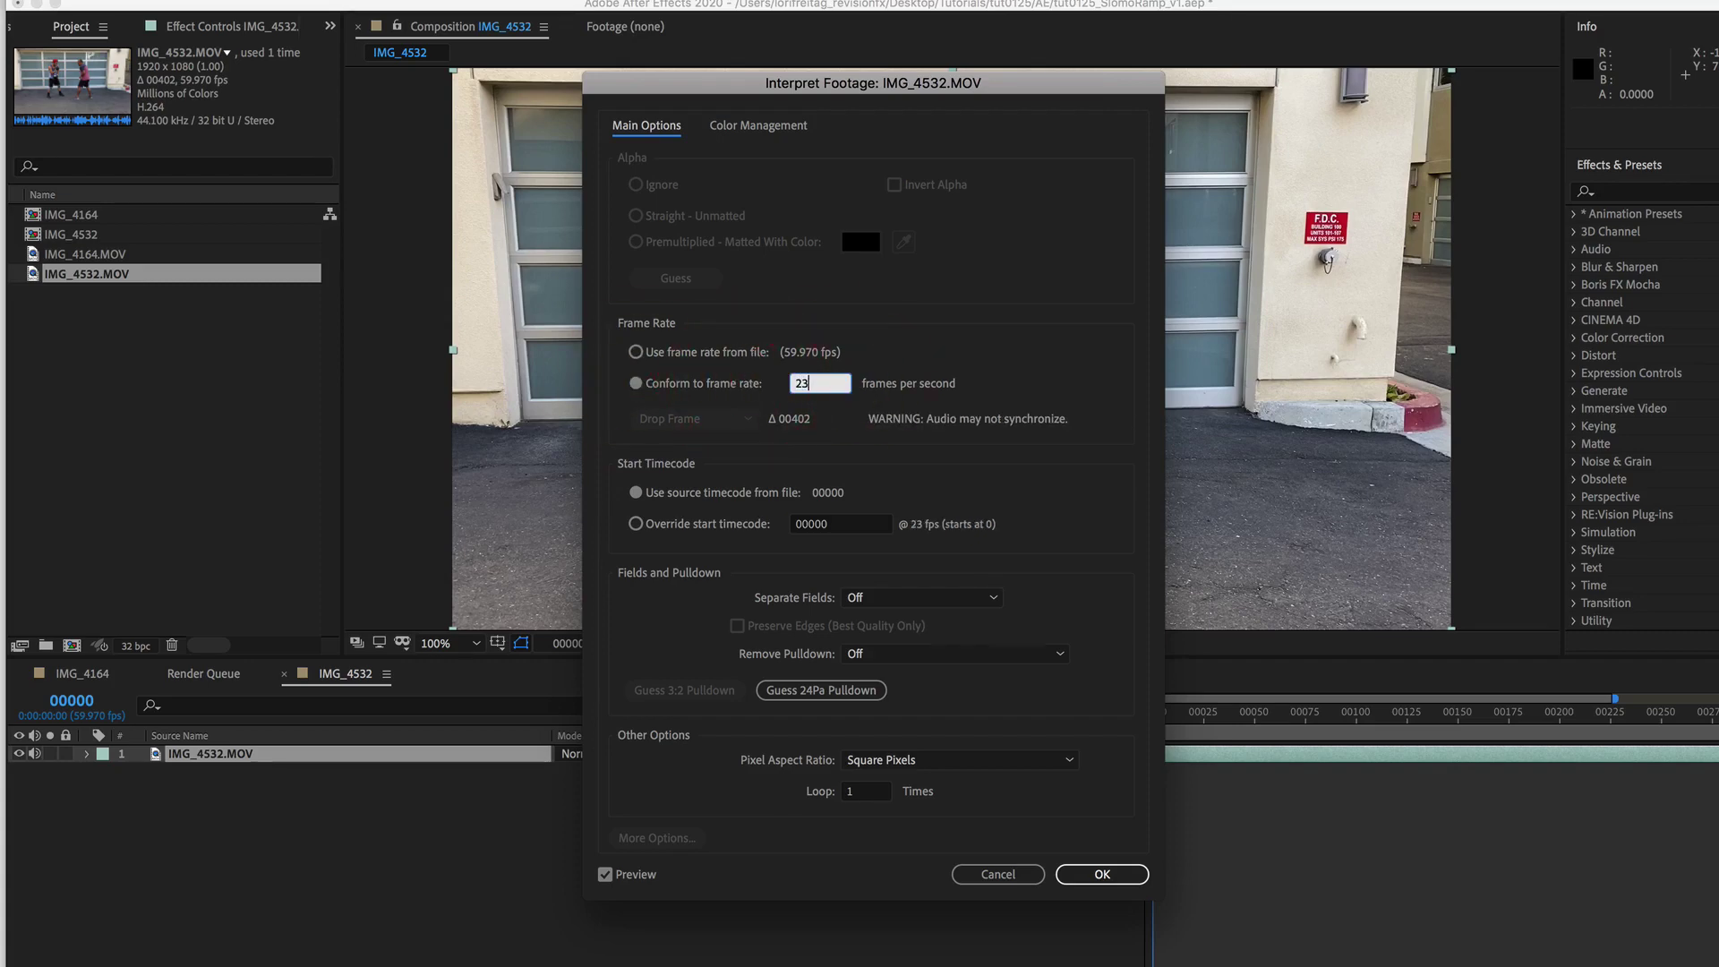
text(.976)
click(1116, 863)
right_click(64, 281)
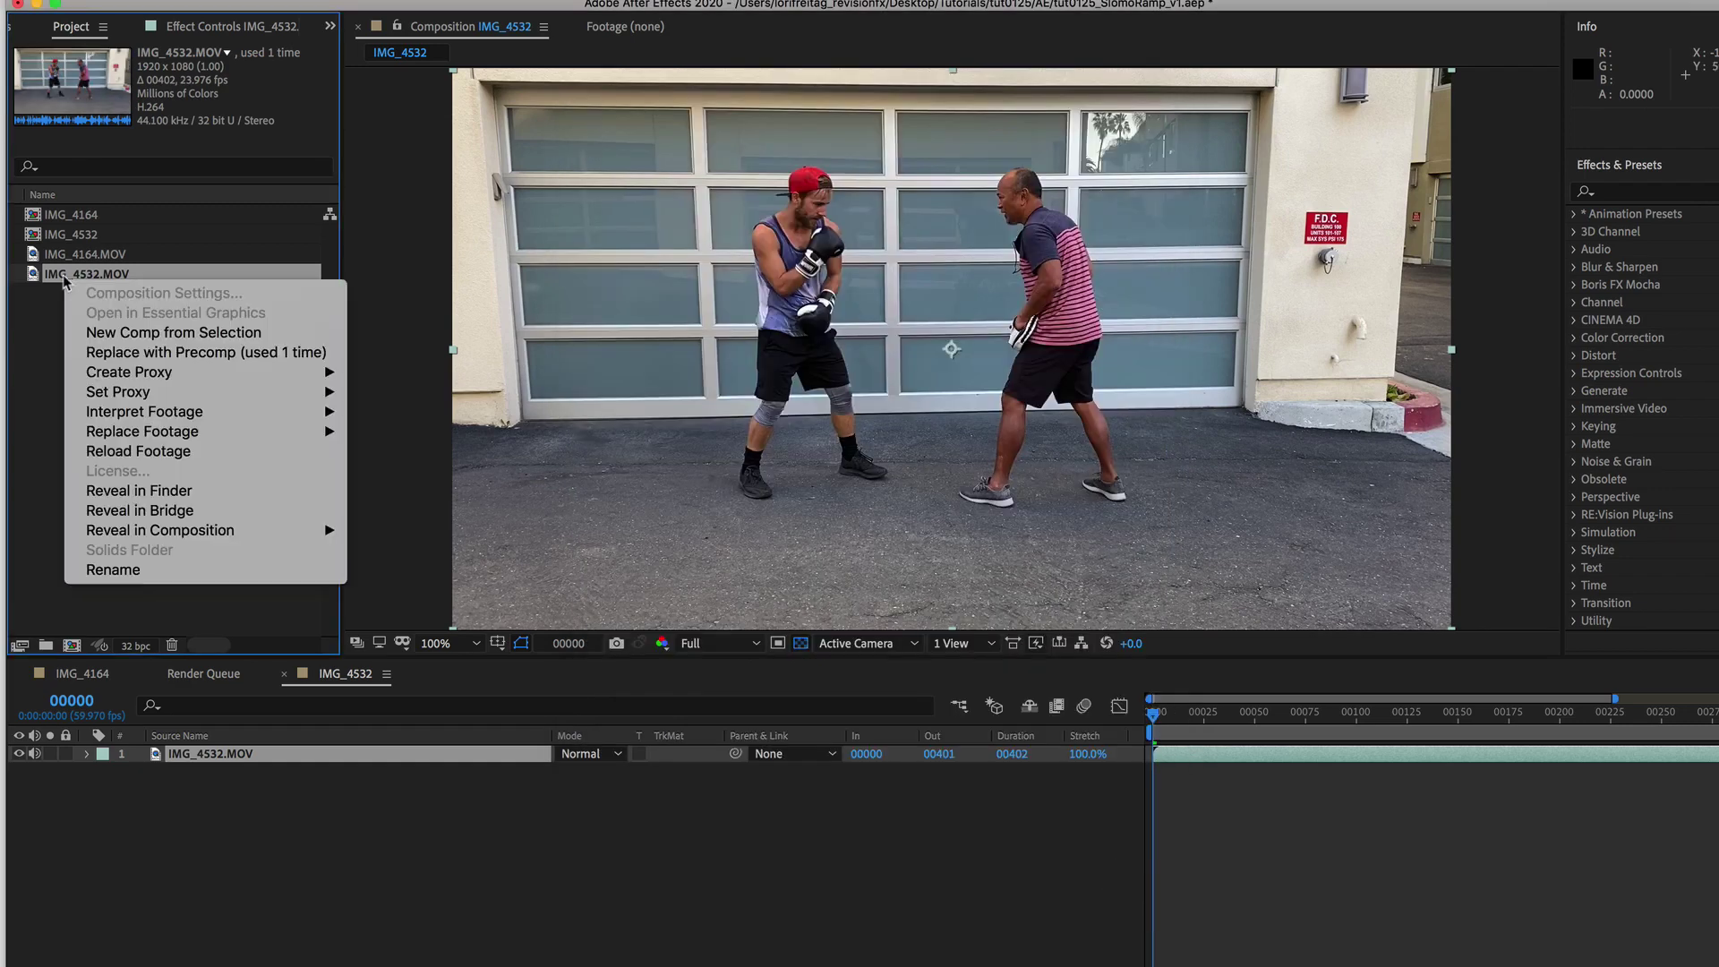
Make a new composition from IMG_4532.MOV and rename it 'Boxing SpeedRamp'
click(110, 332)
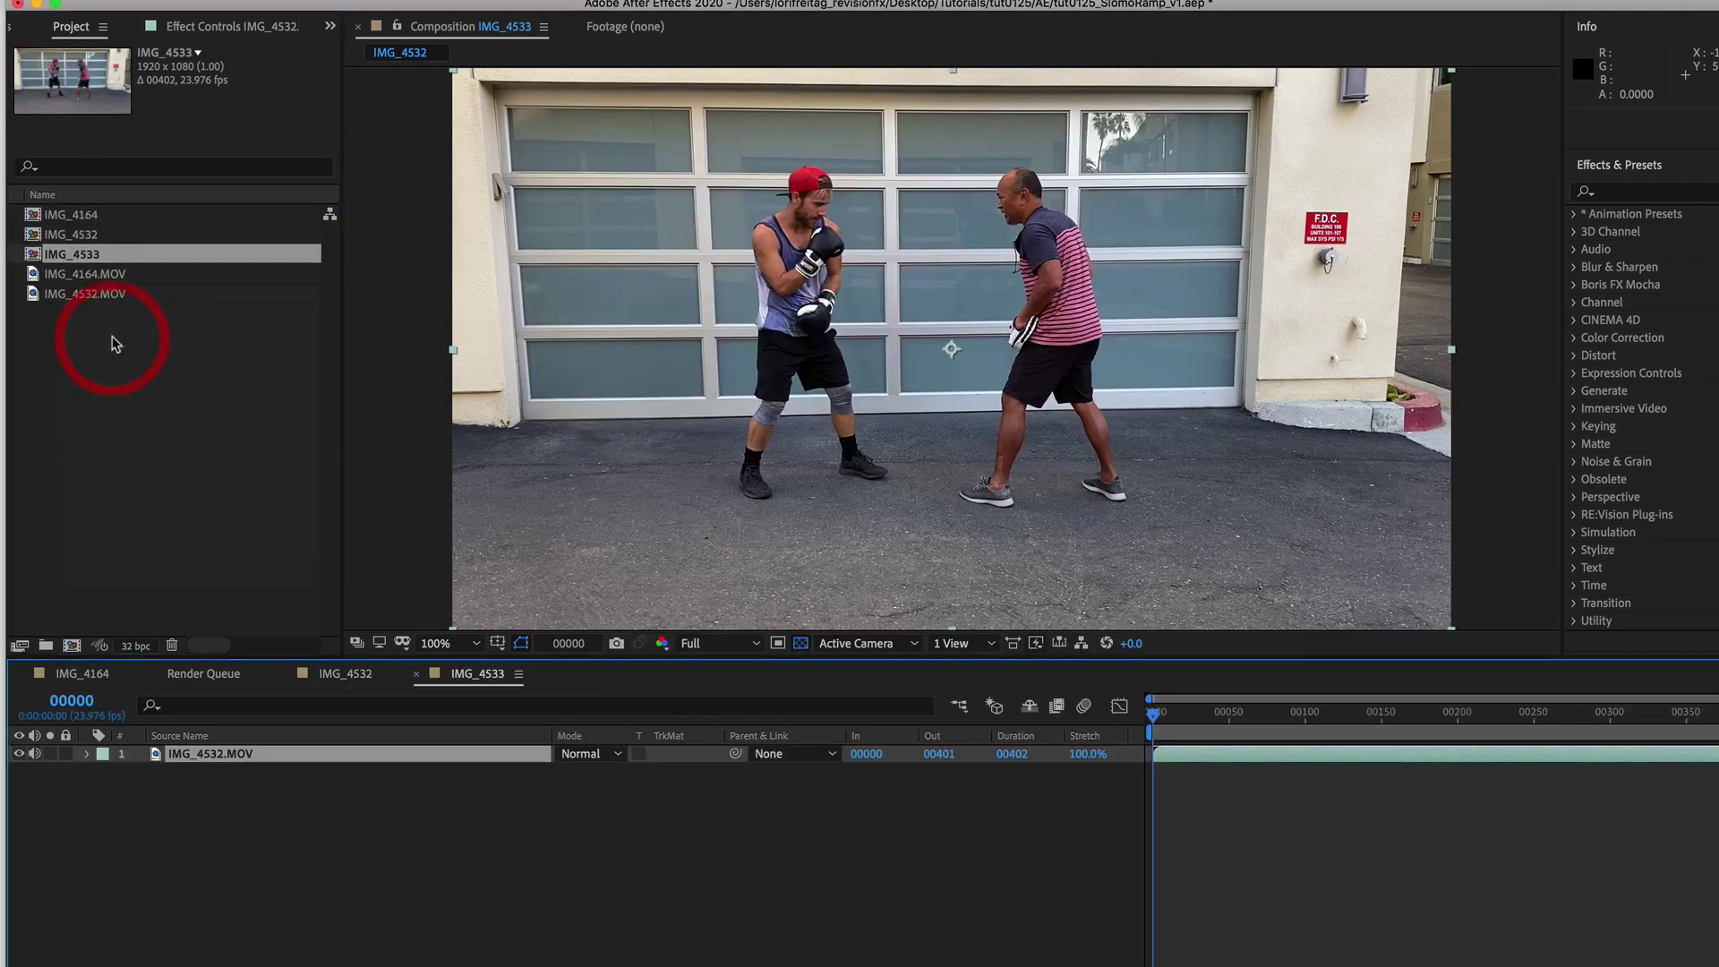
right_click(87, 259)
click(137, 539)
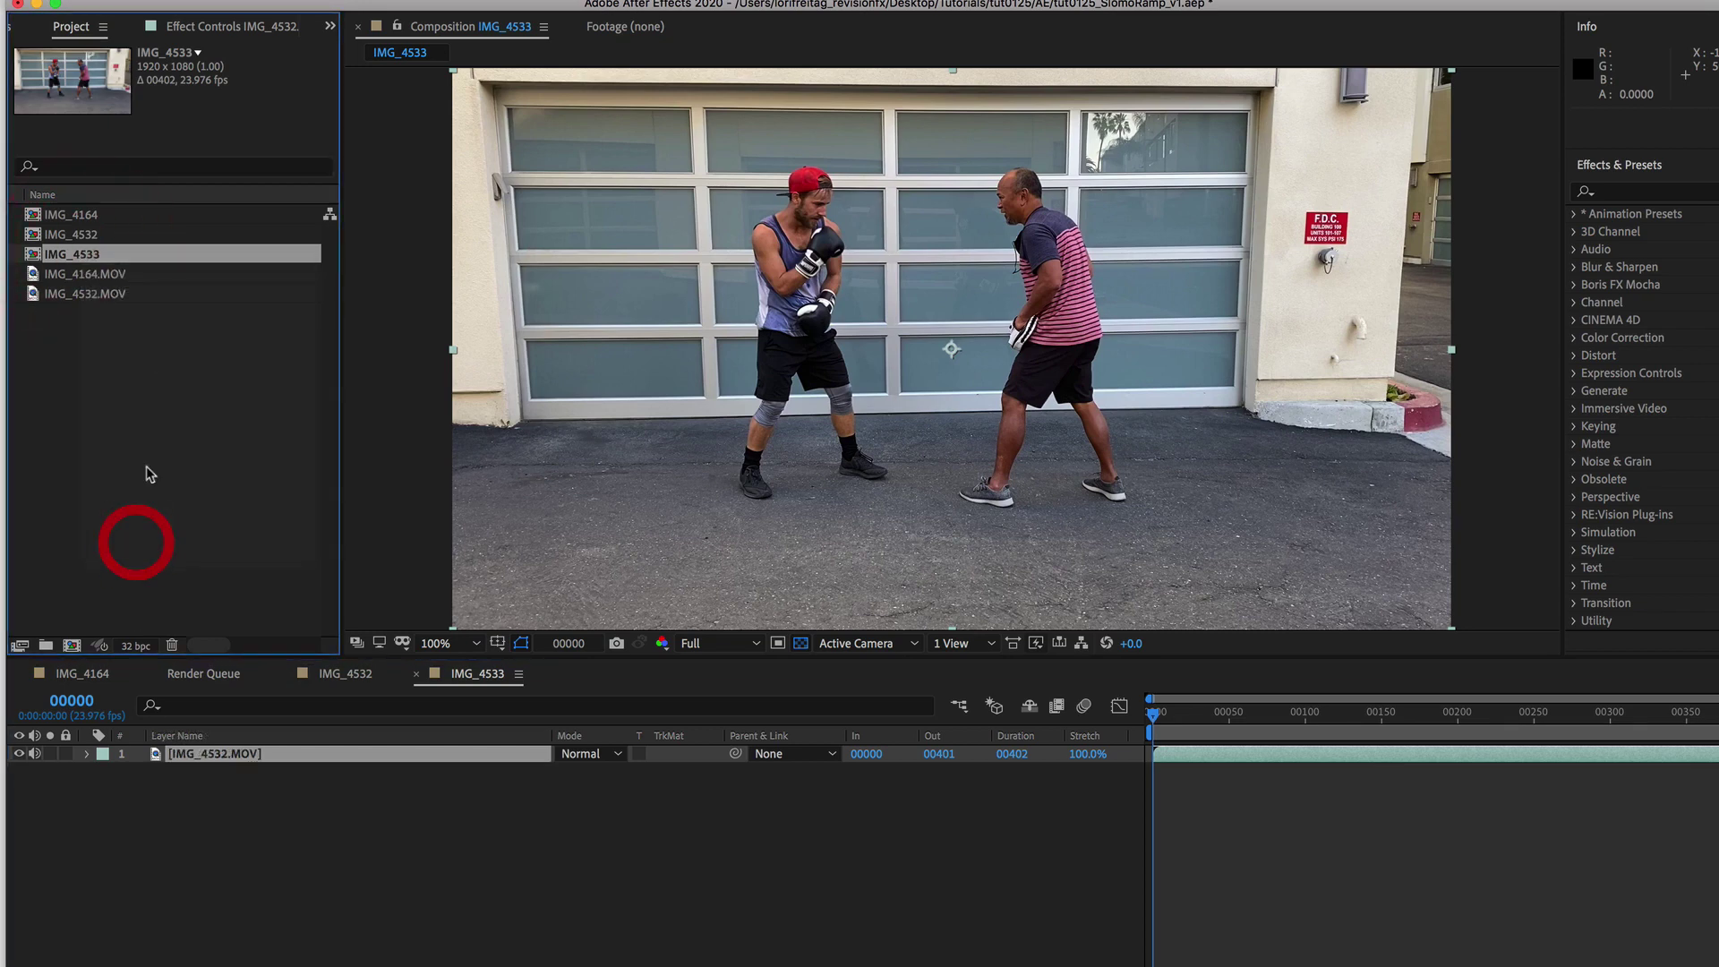
text(Boxing S)
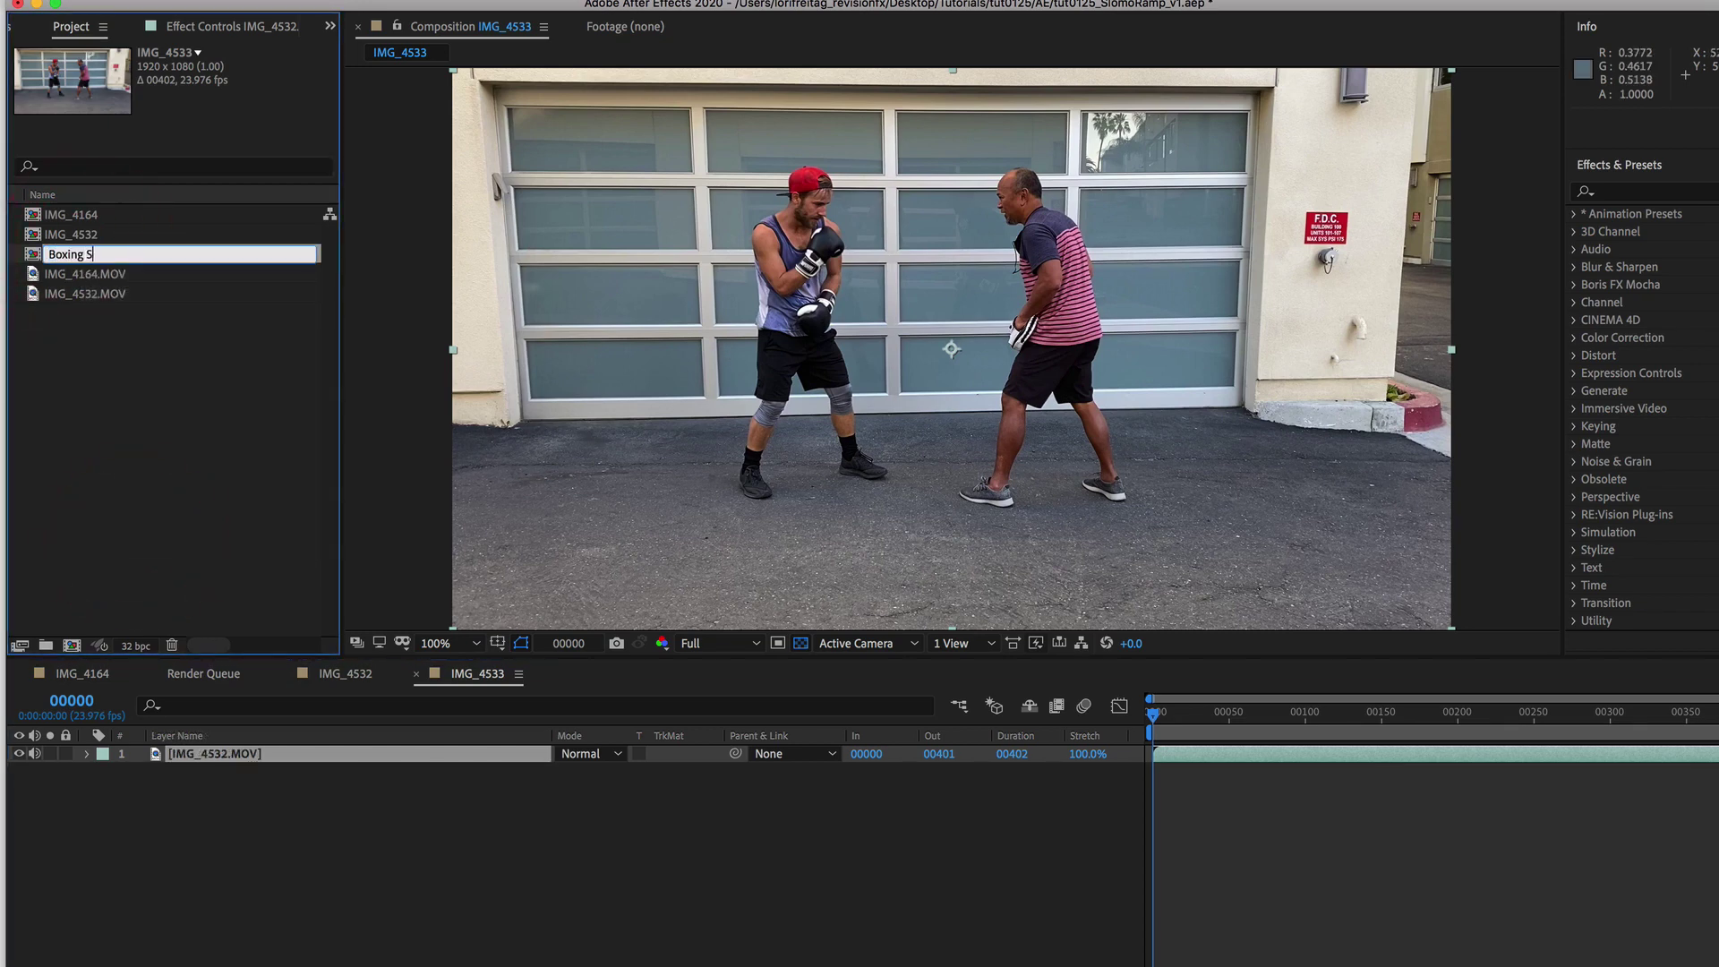
text(peedRamp)
key(Return)
right_click(46, 215)
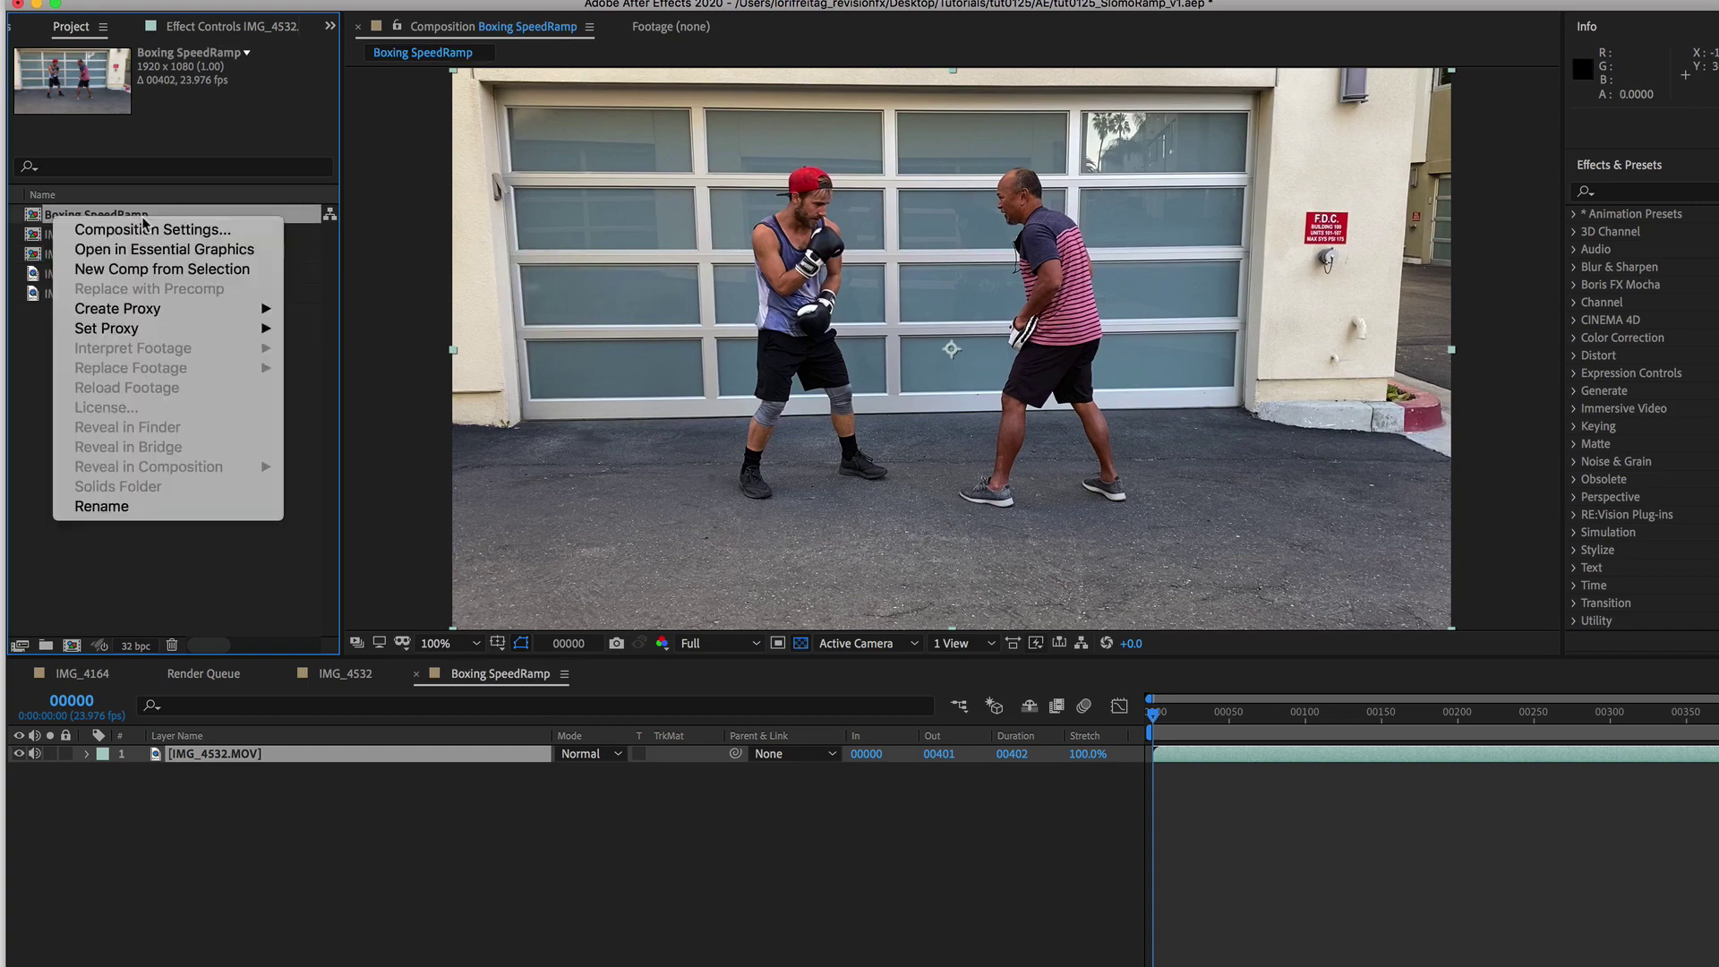
click(146, 225)
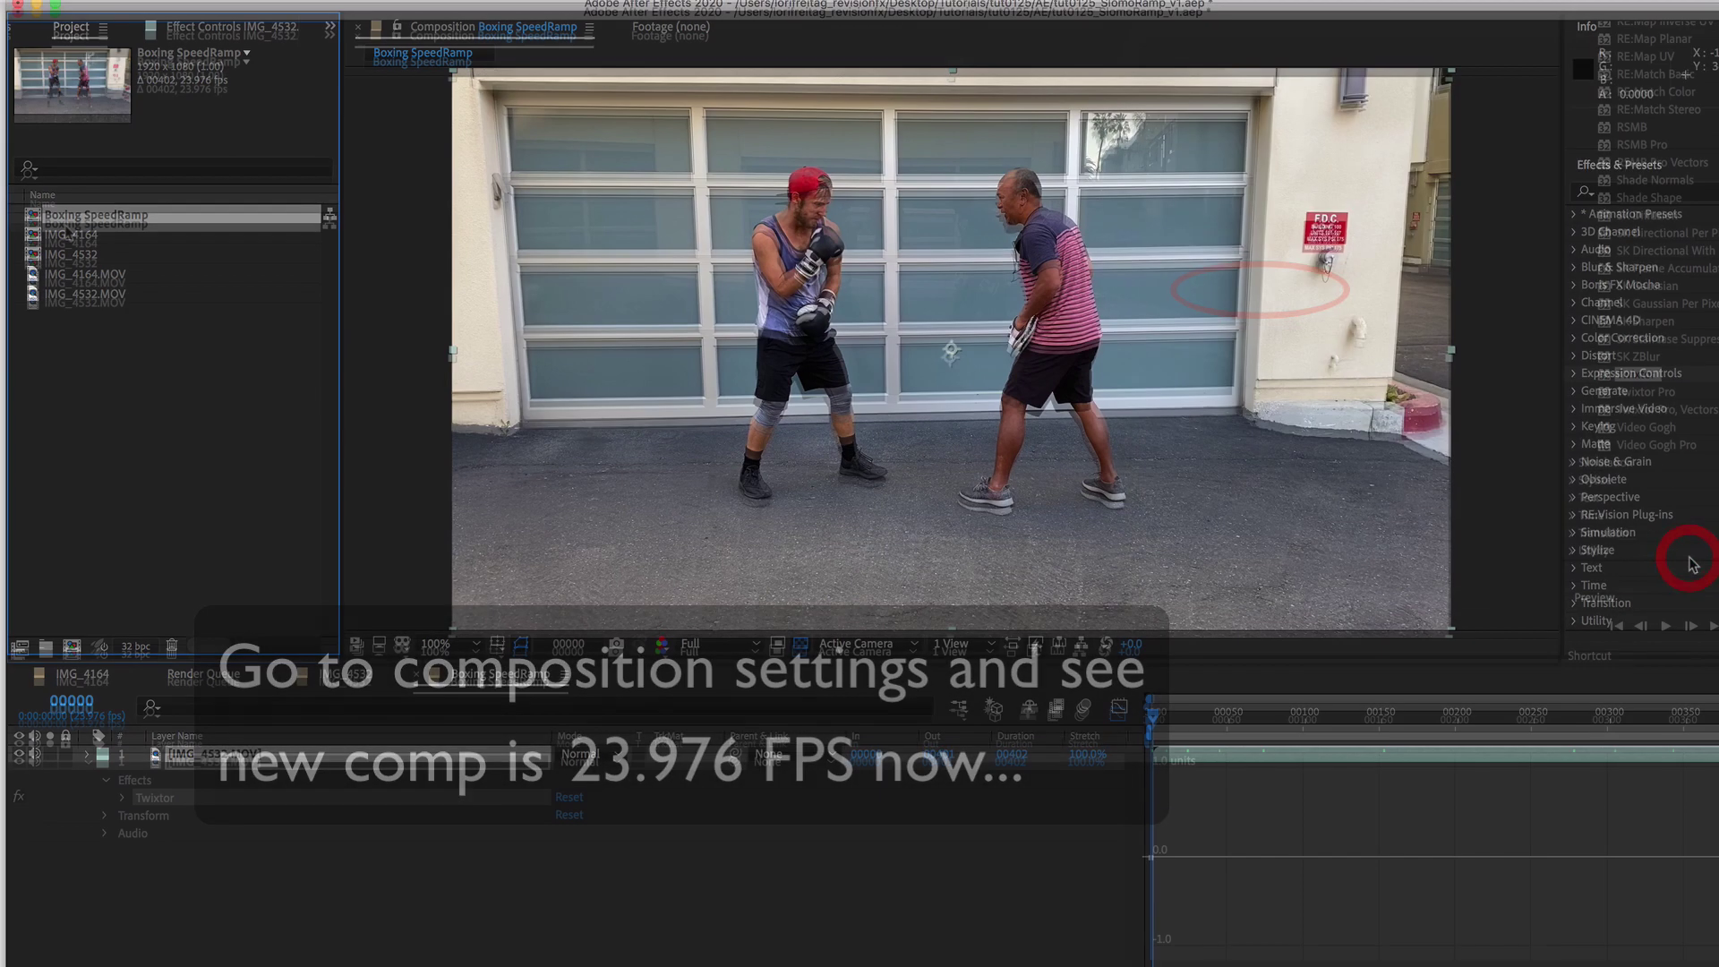
Change the Boxing SpeedRamp composition duration to 546 frames
right_click(67, 231)
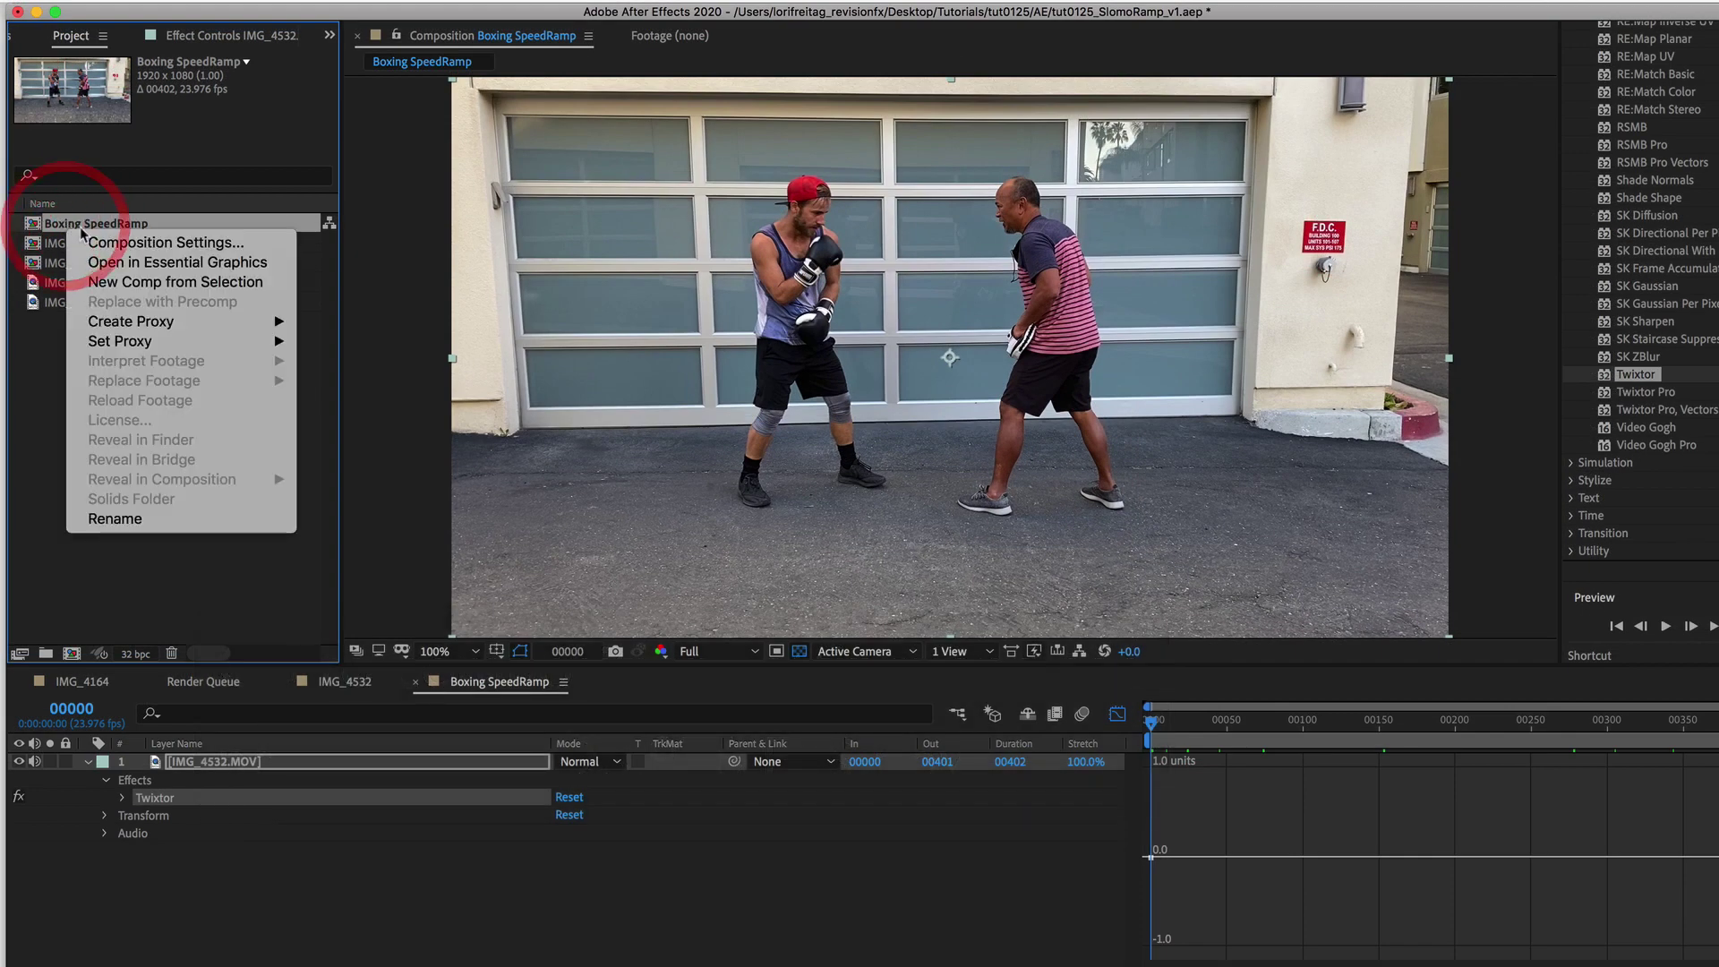
click(103, 243)
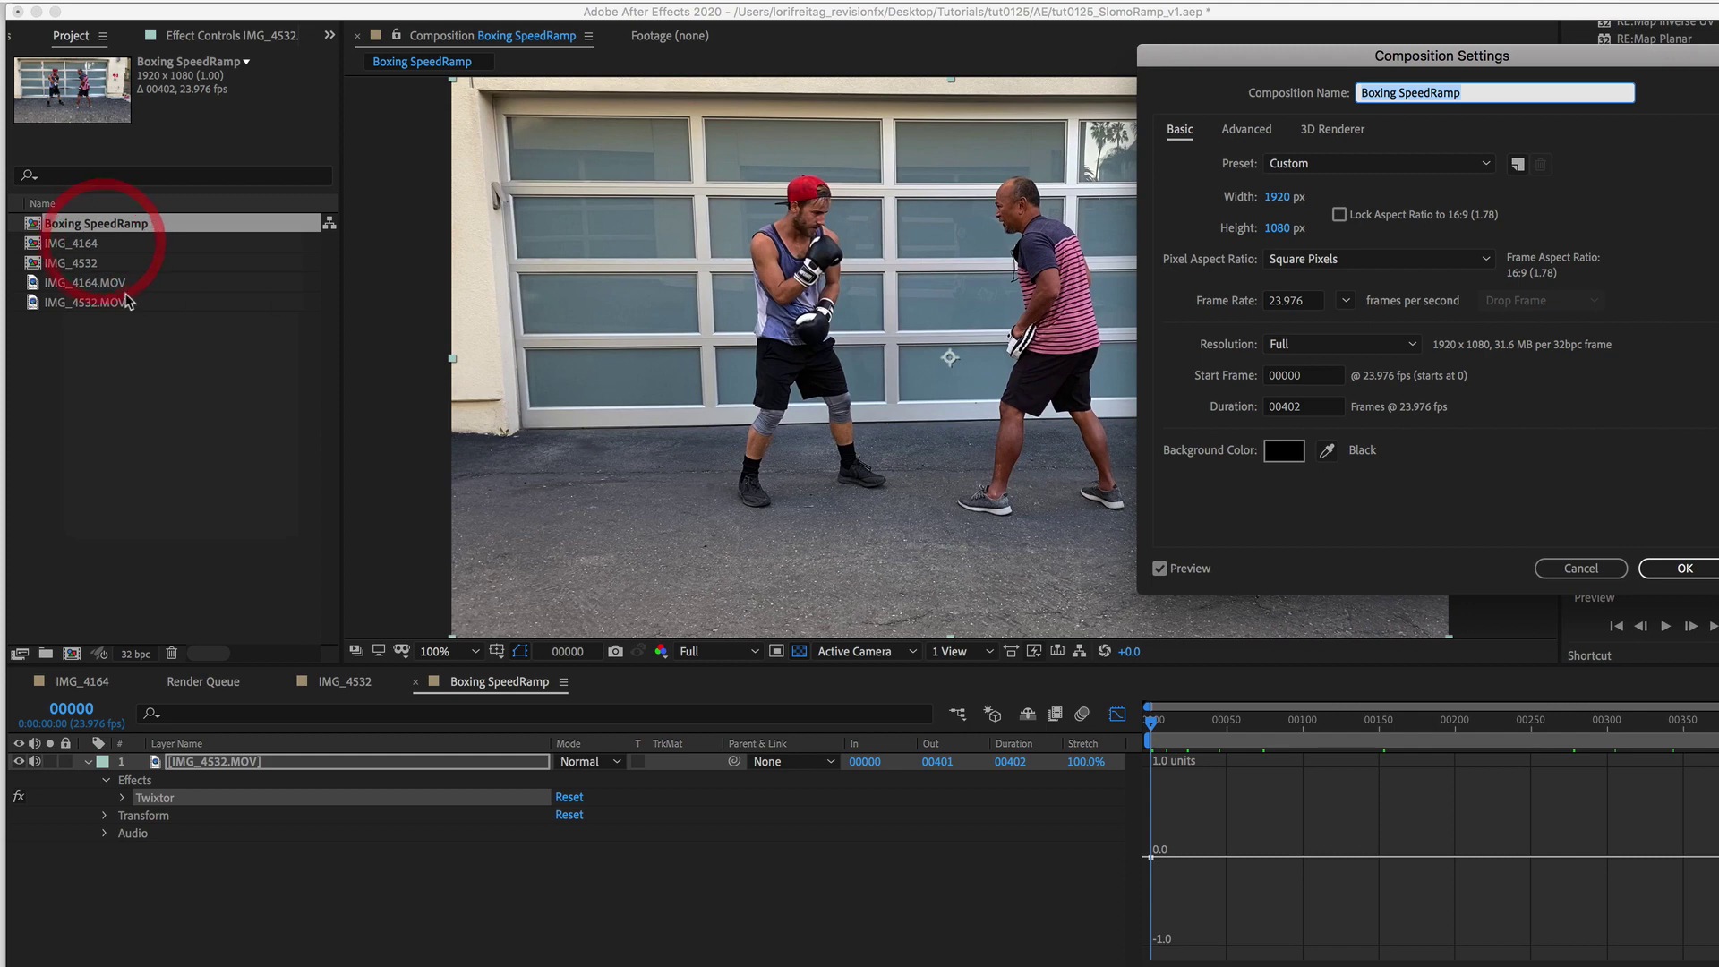
click(1328, 410)
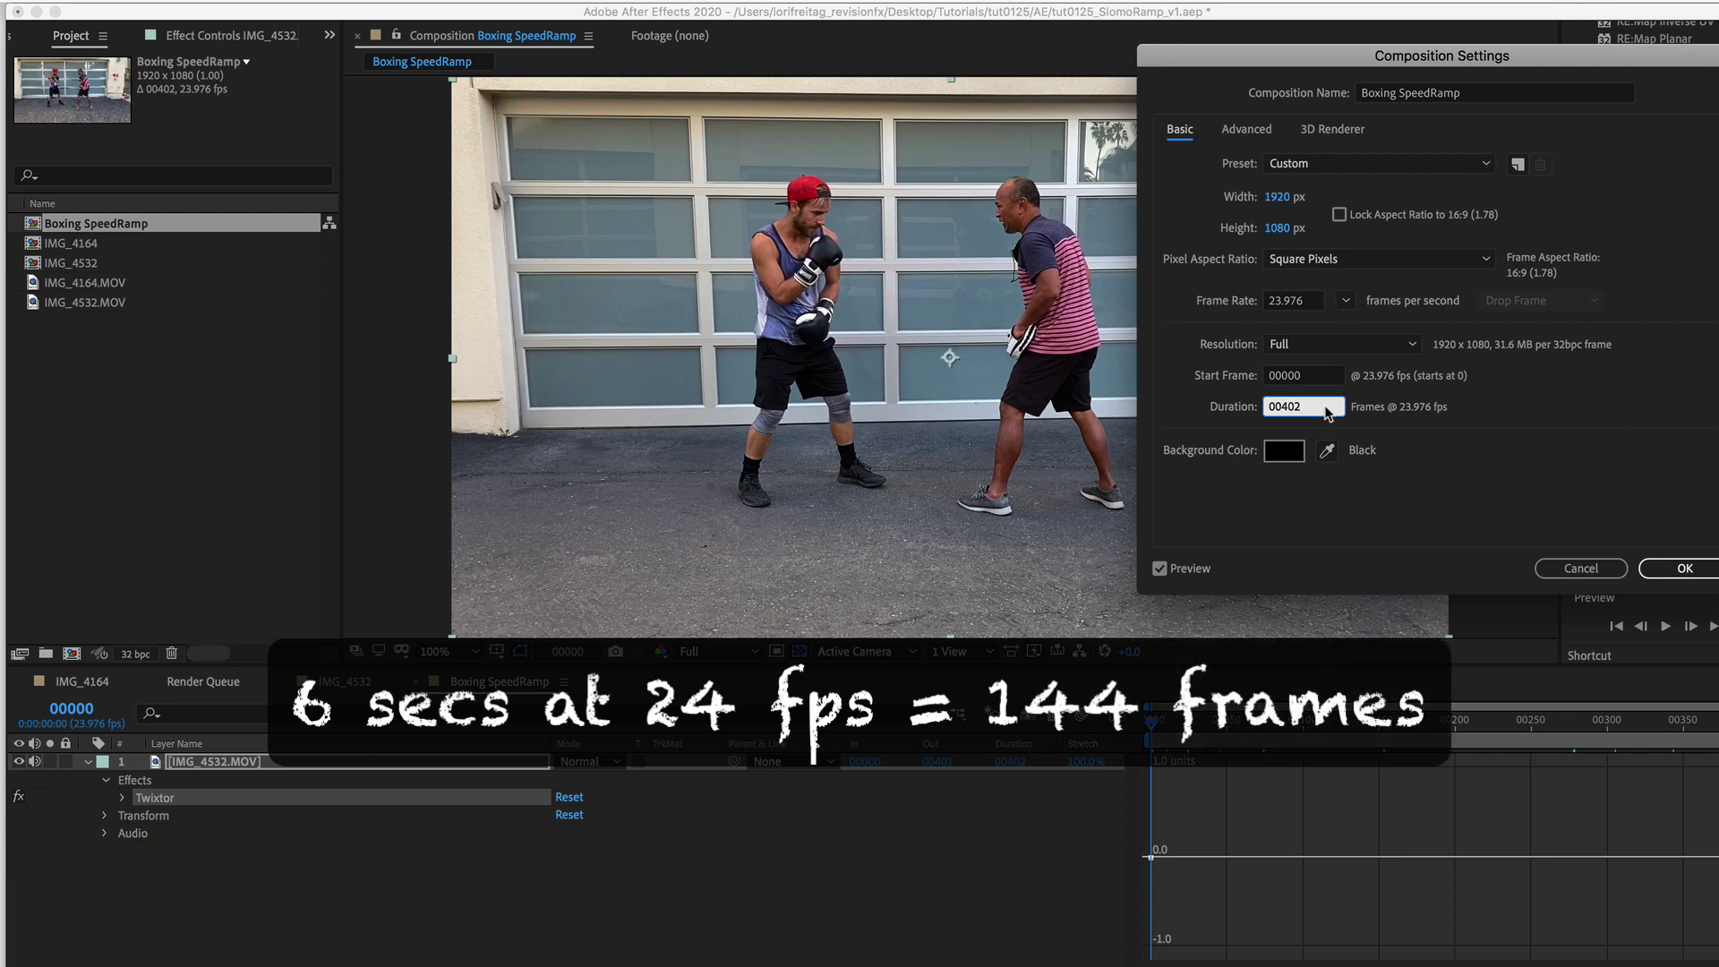
key(BackSpace)
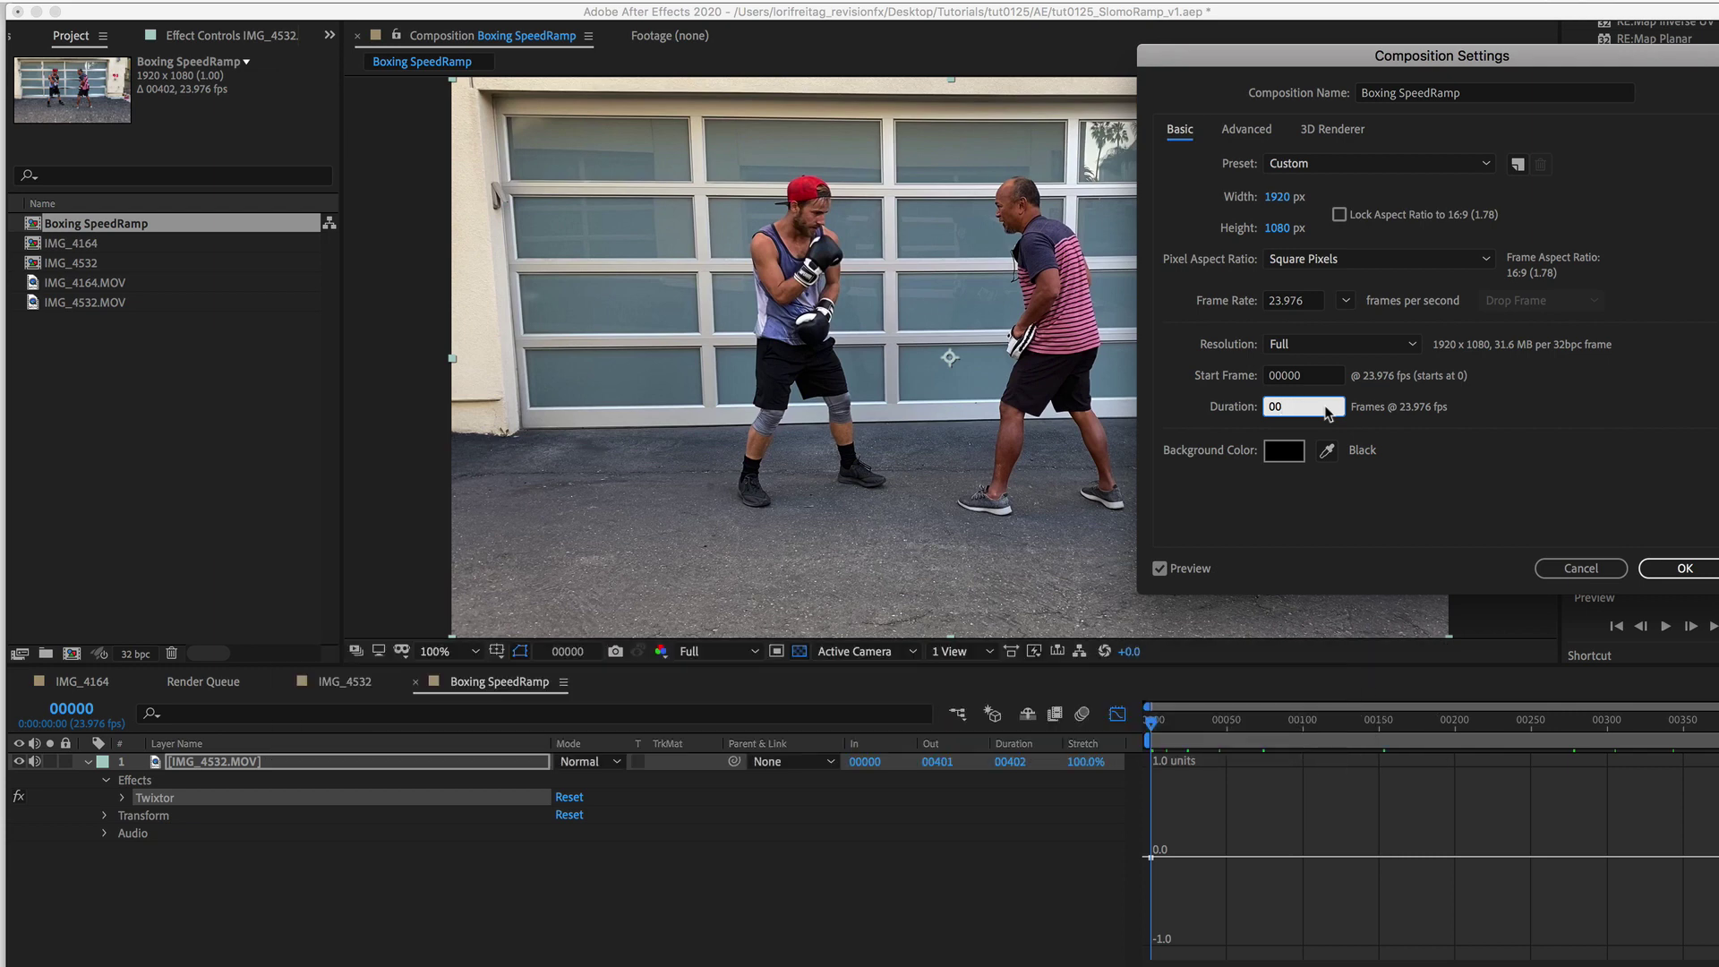
text(54)
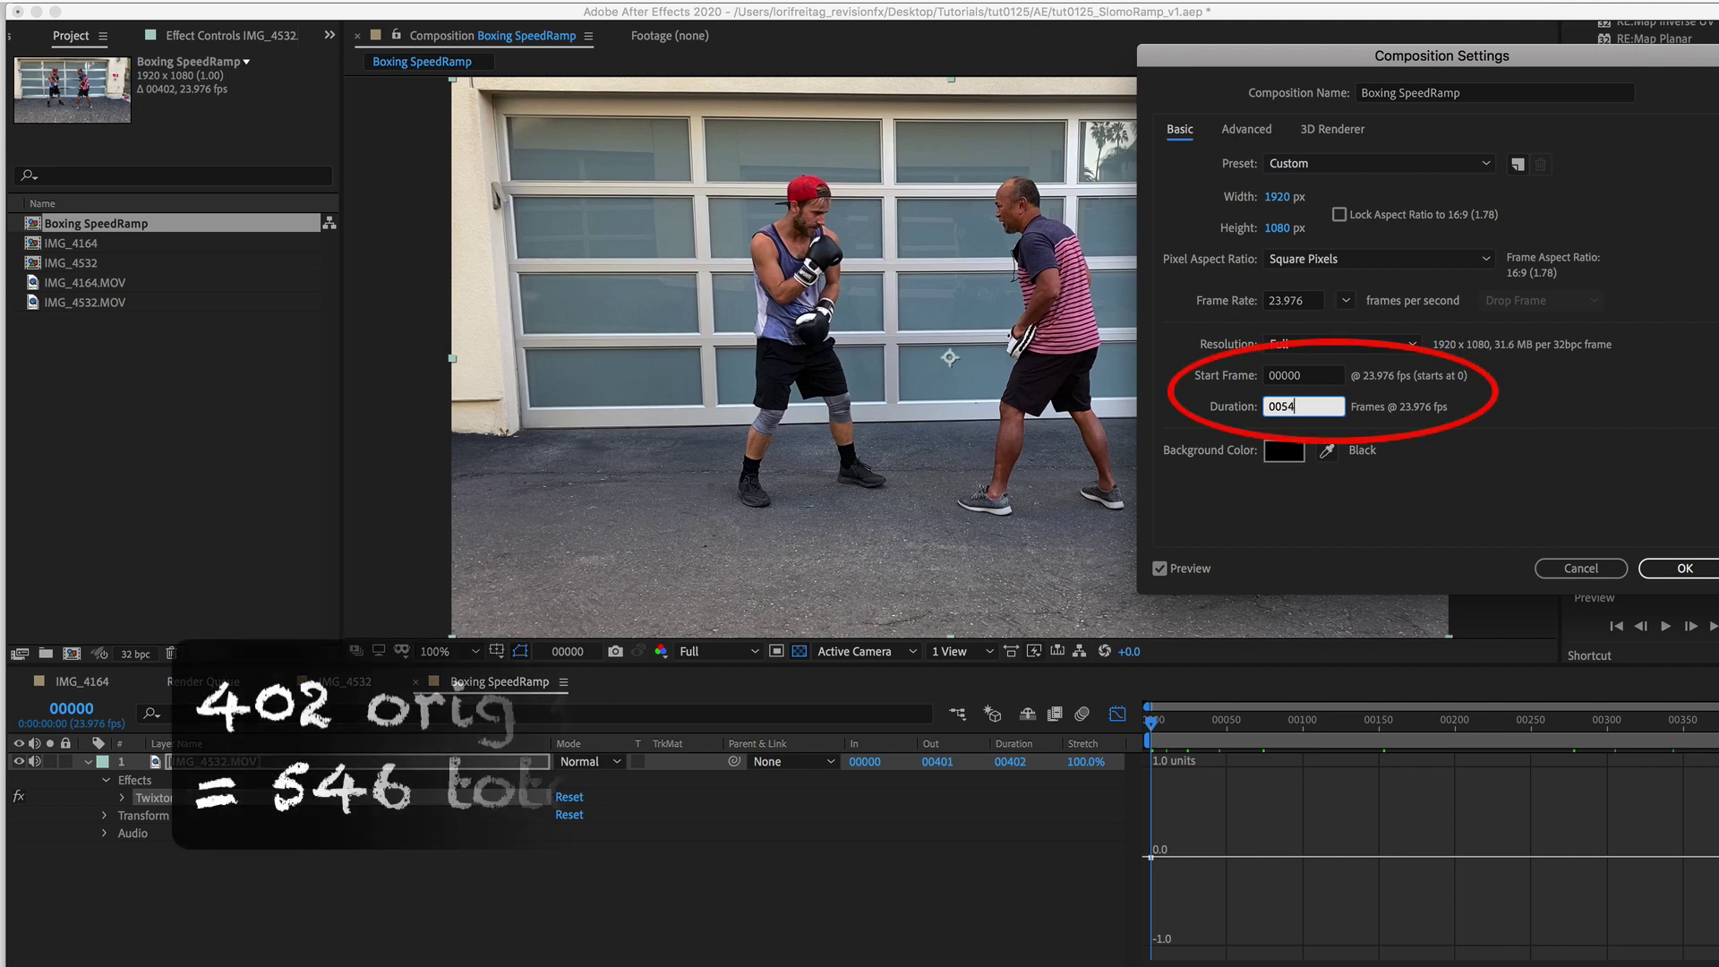
text(6)
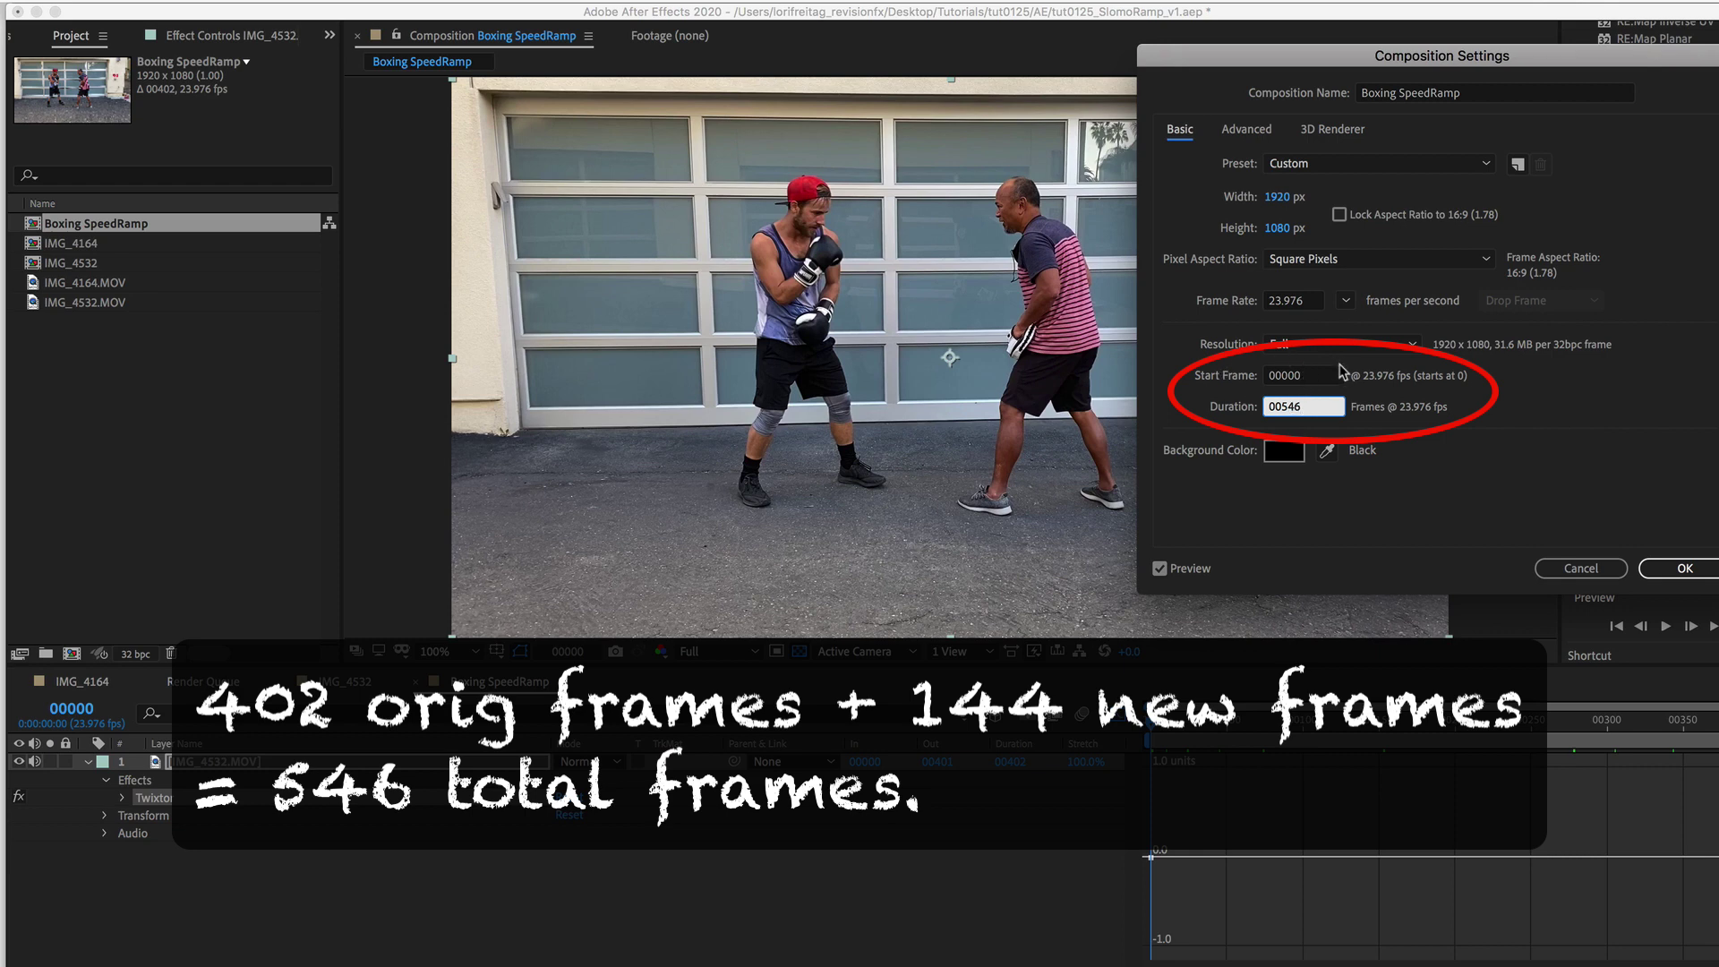
click(1685, 573)
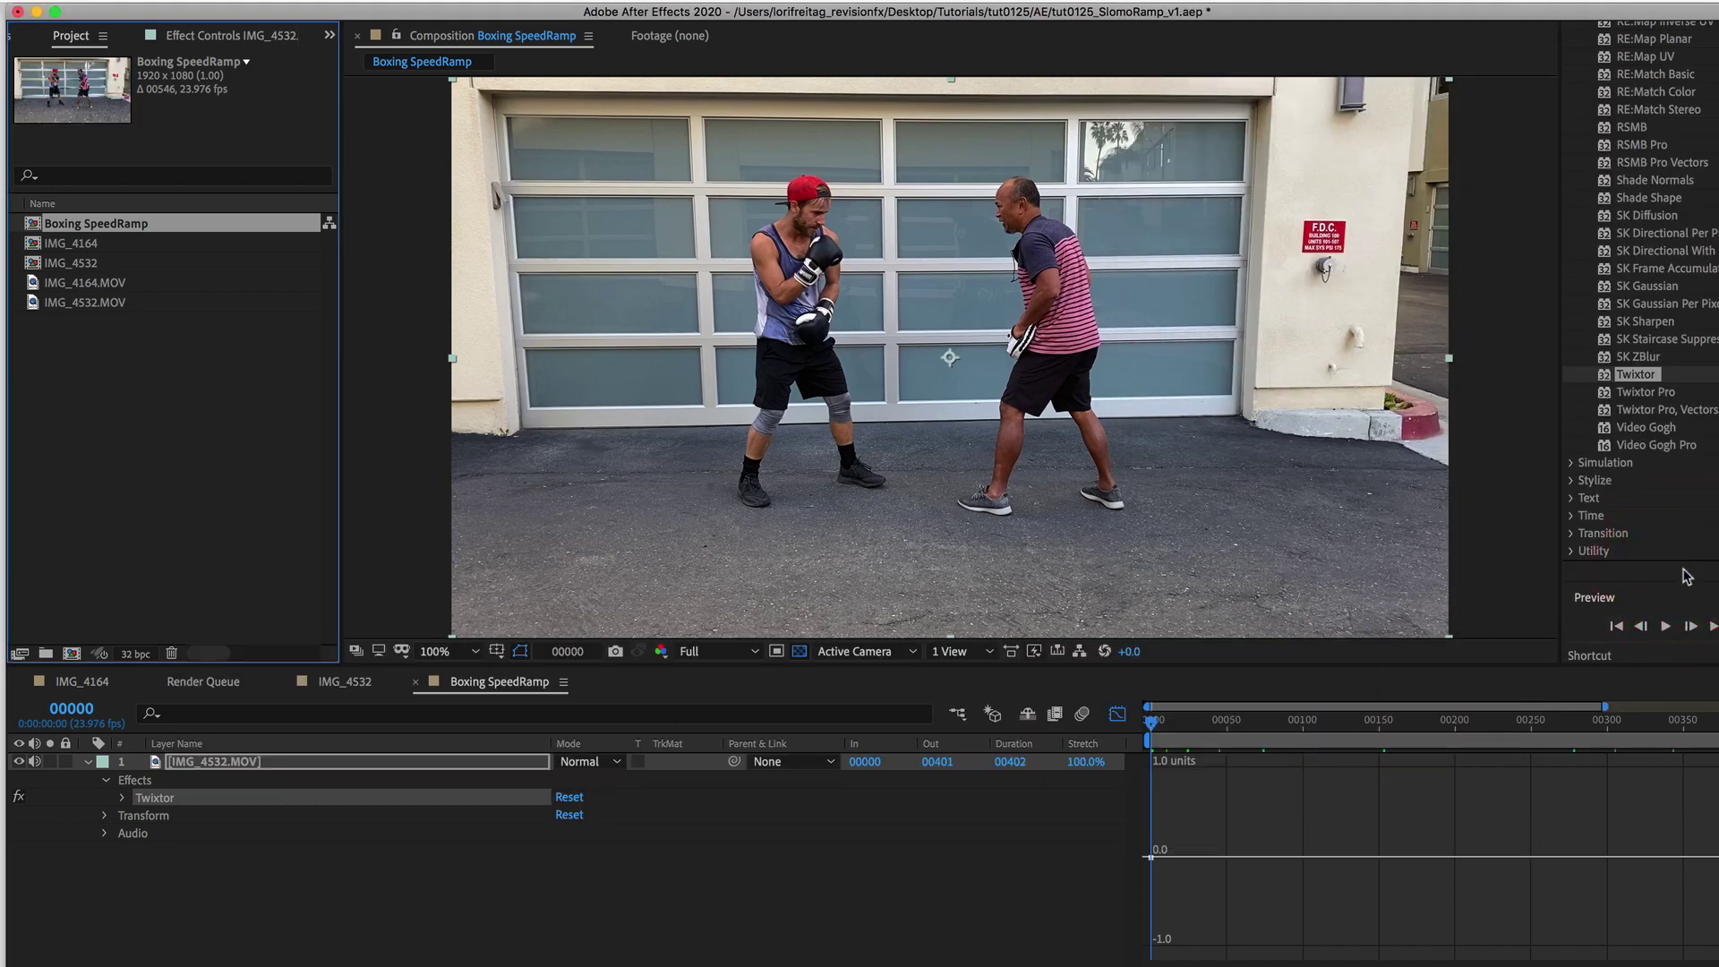
Nest Boxing SpeedRamp in a new comp and apply Twixtor with Time Remap Mode Frame Number
right_click(89, 225)
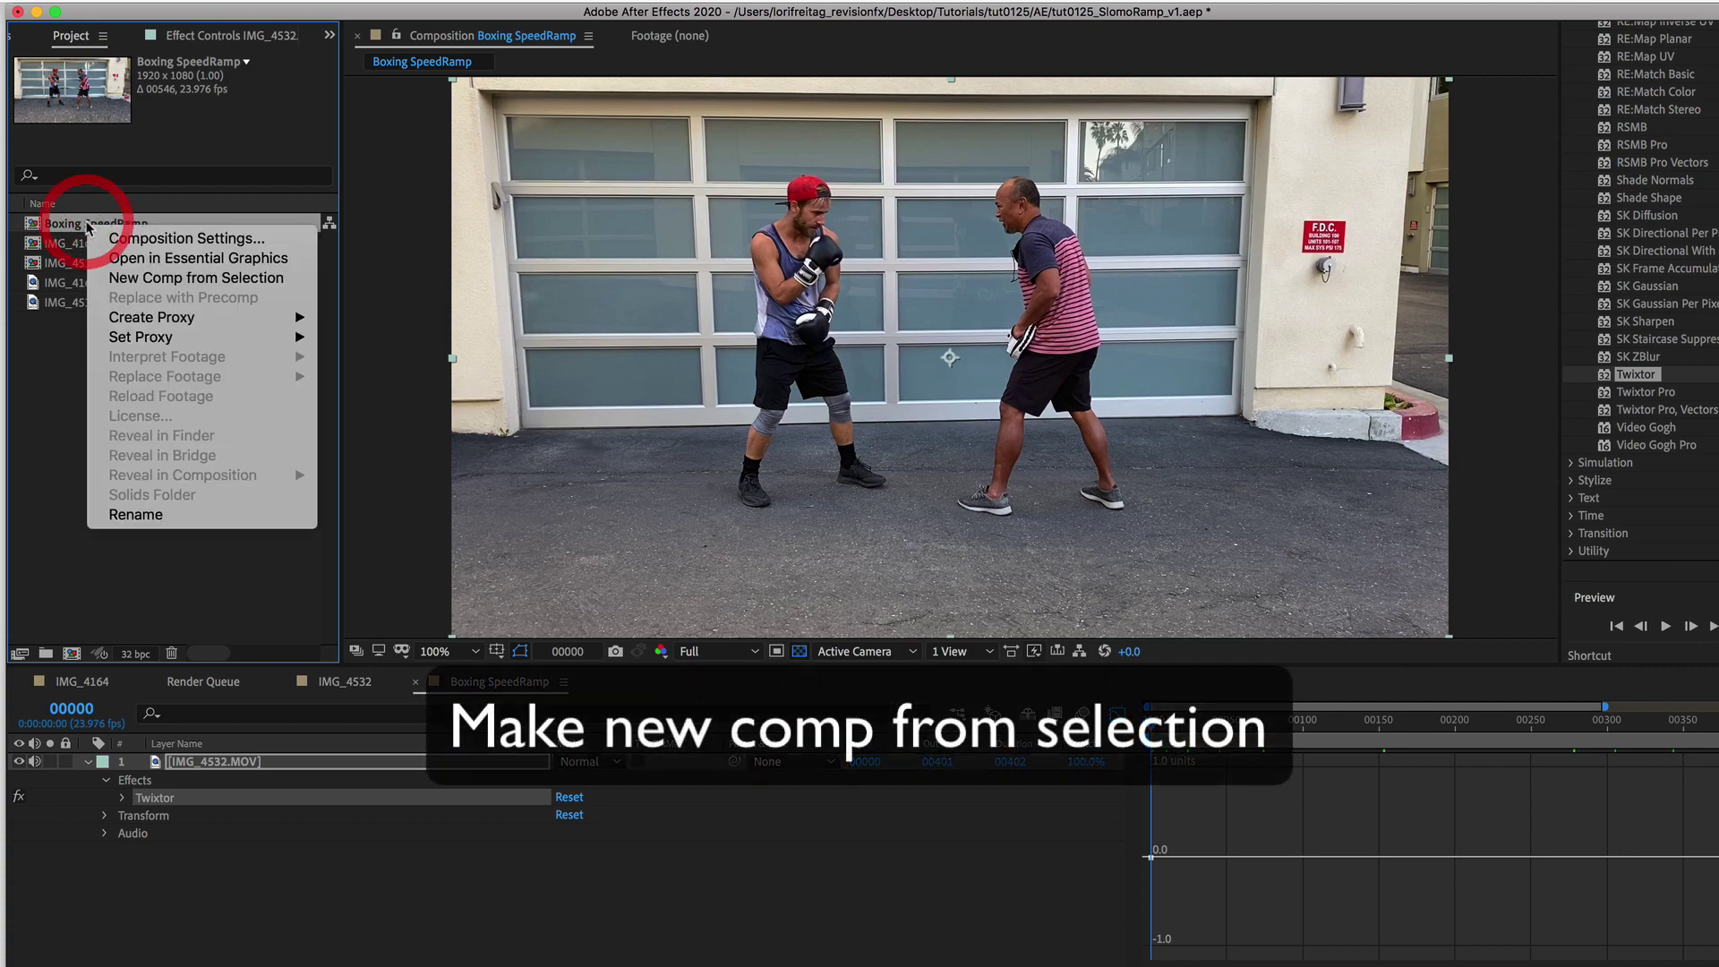
click(158, 285)
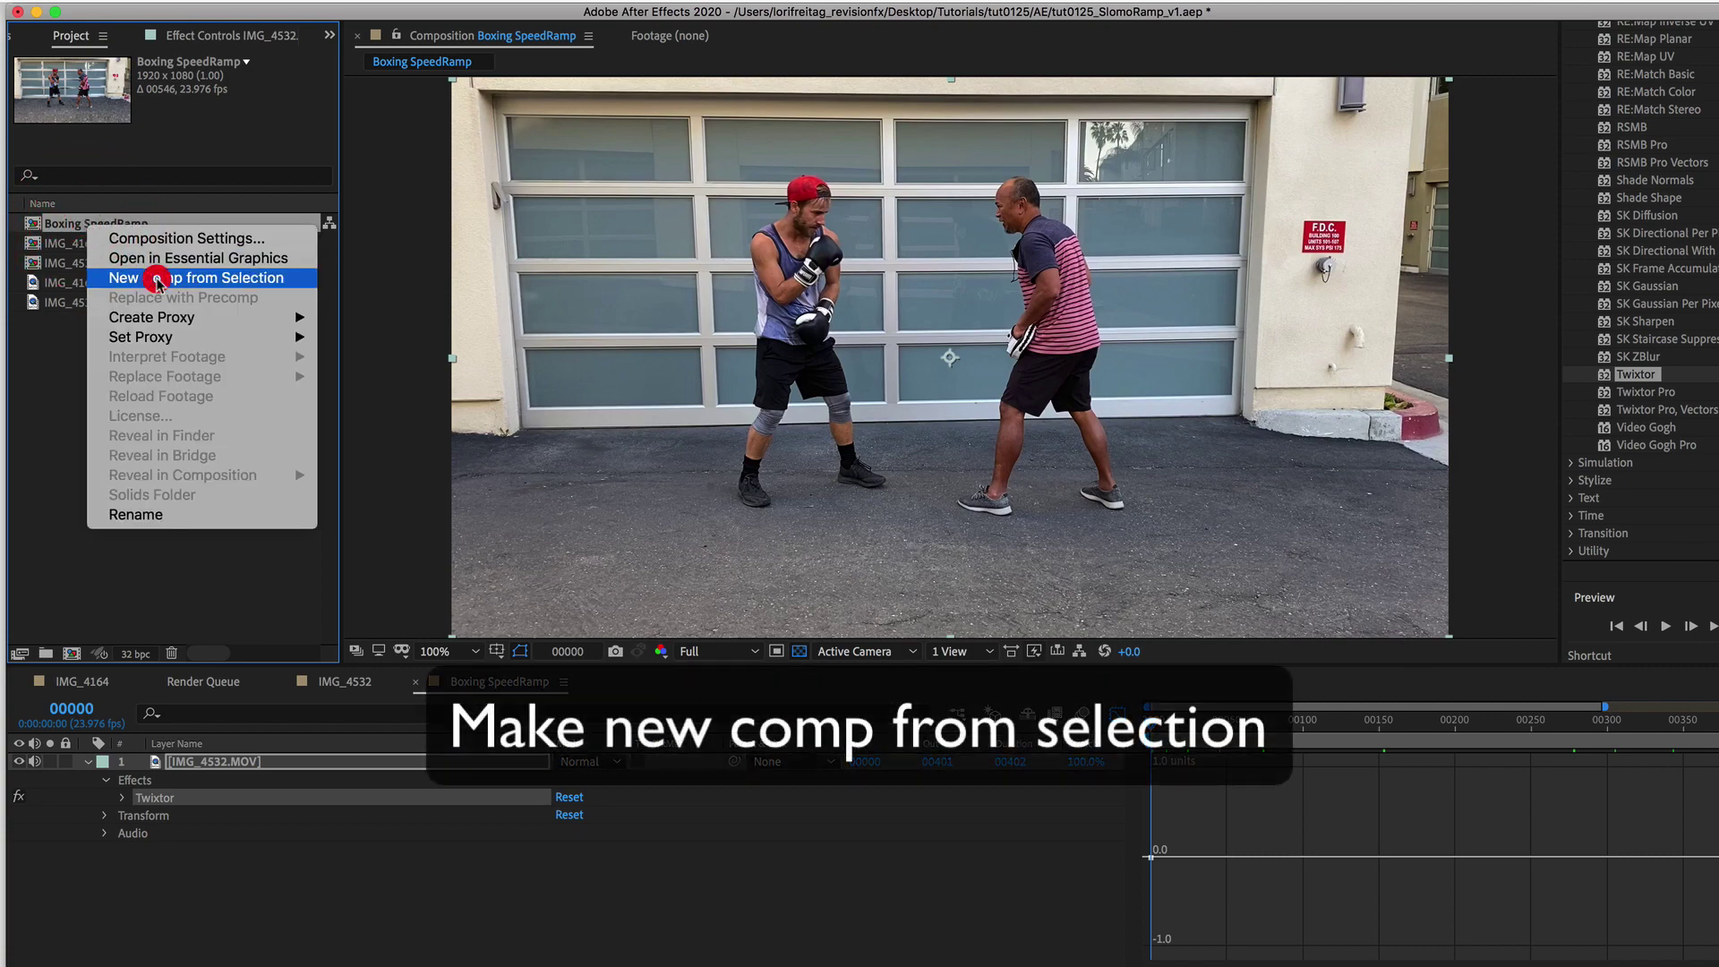
drag(1636, 375, 1155, 376)
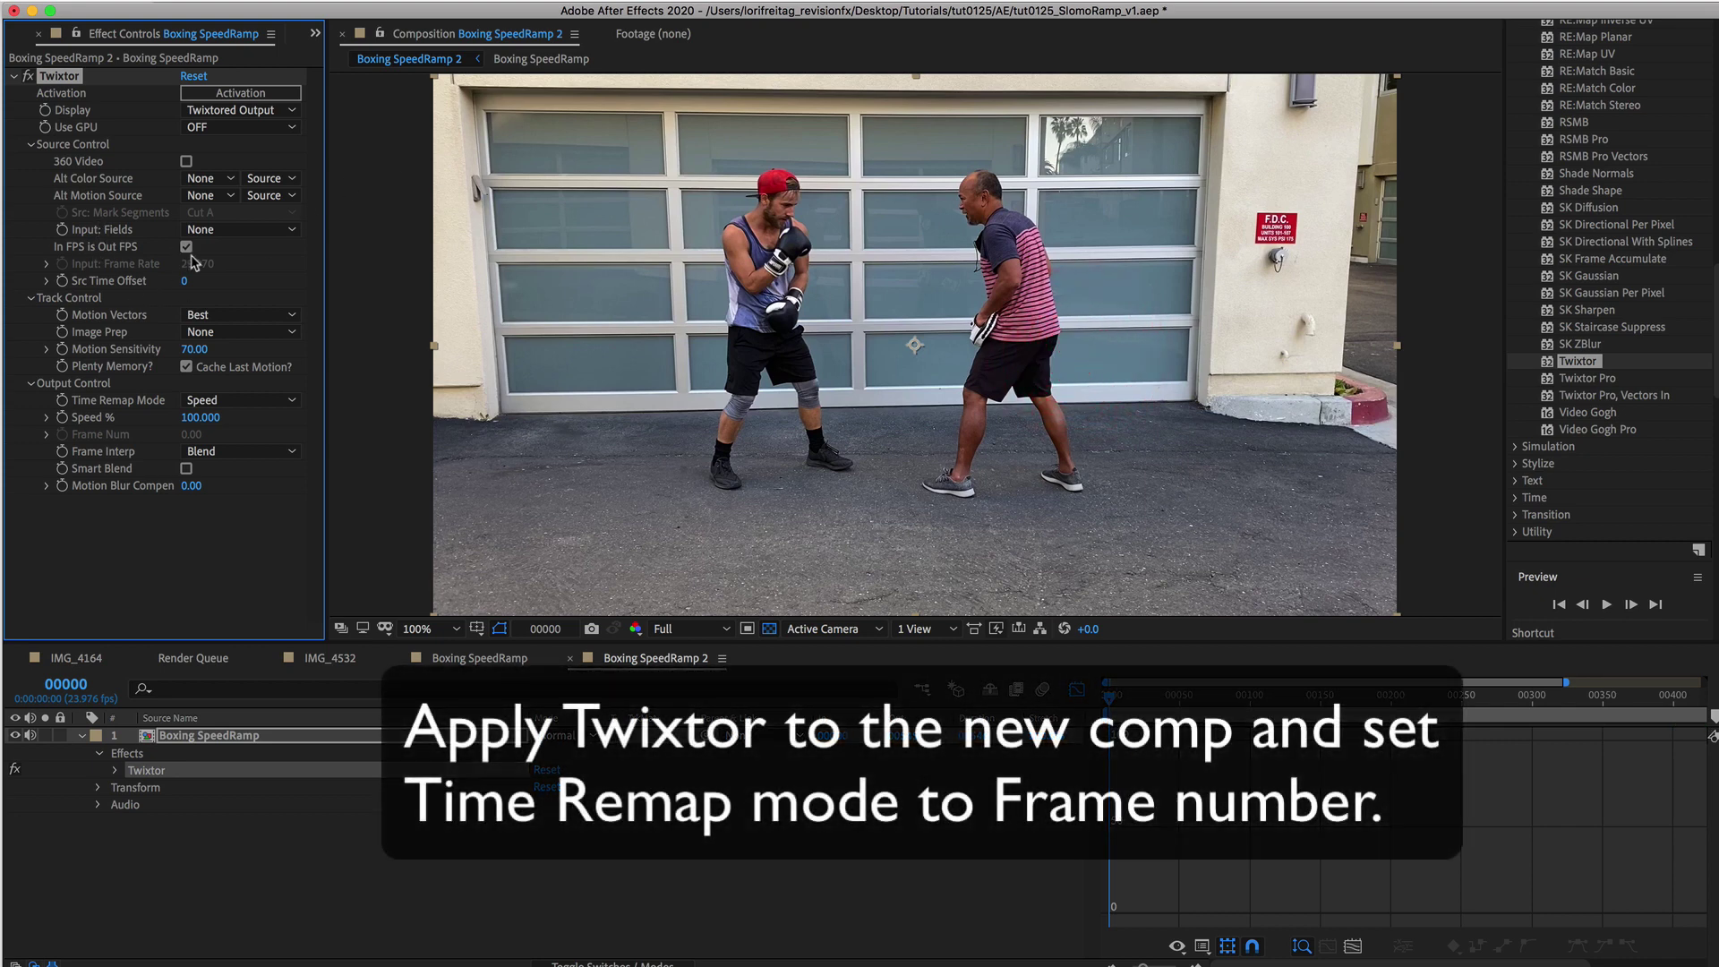
click(204, 401)
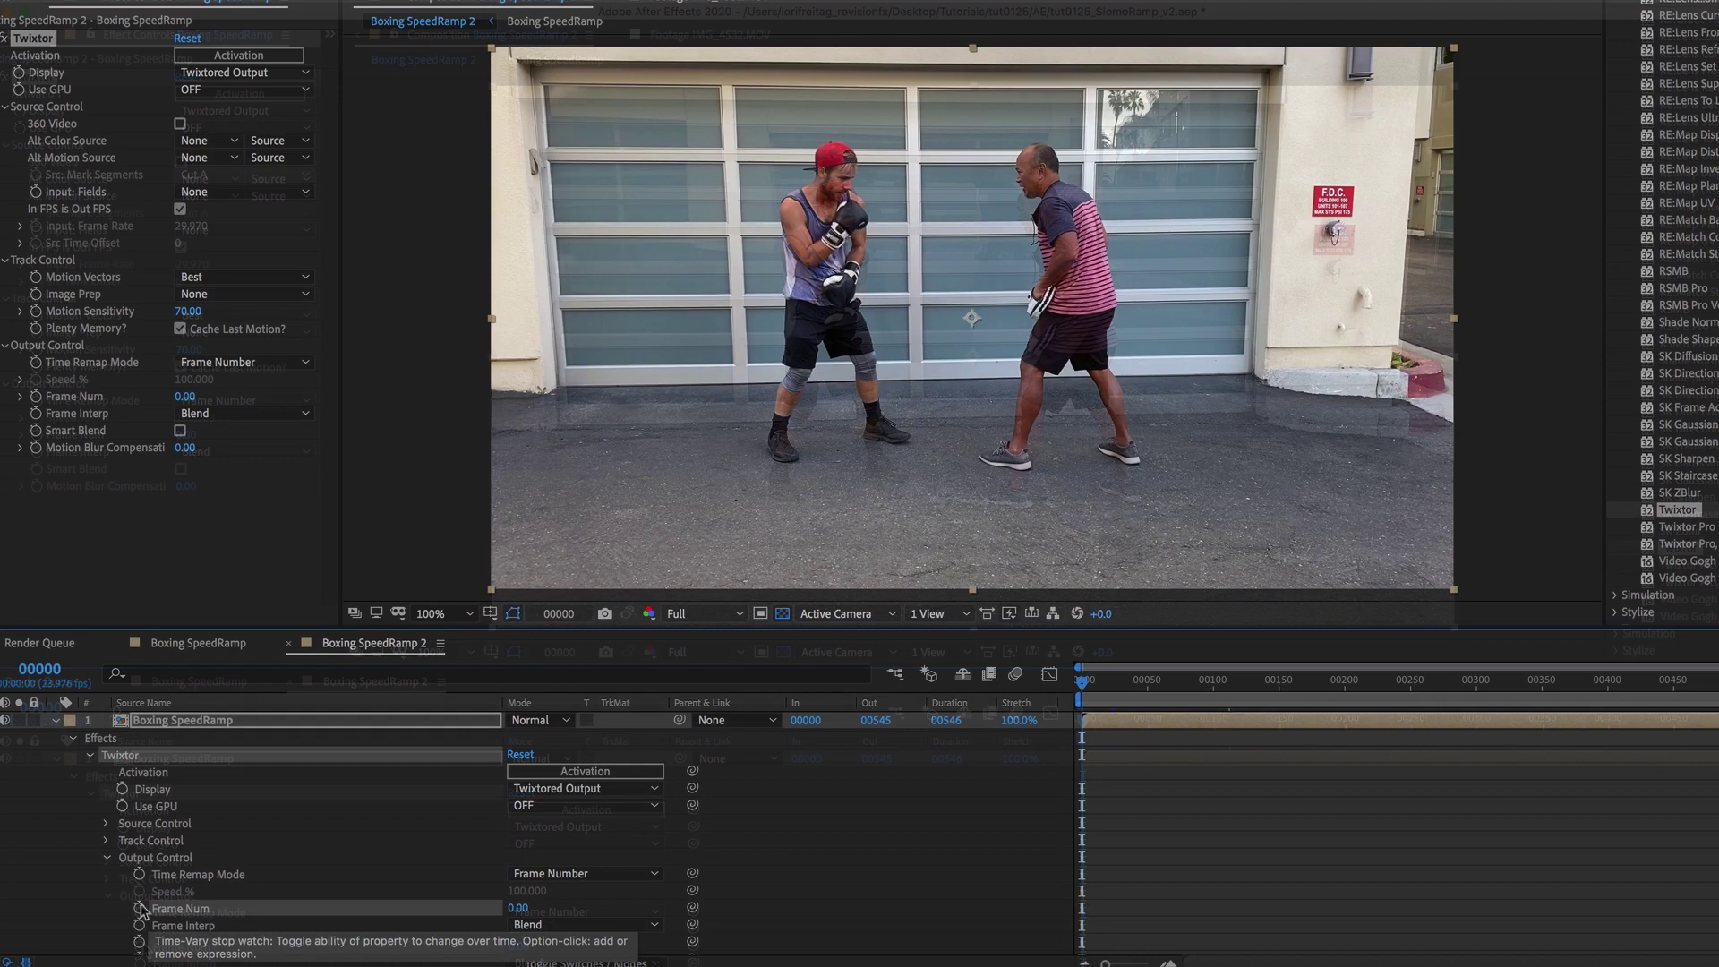
Keyframe Twixtor Frame Num at 0 on frame 0 and 401 on frame 545, showing its Graph Editor curve
click(140, 947)
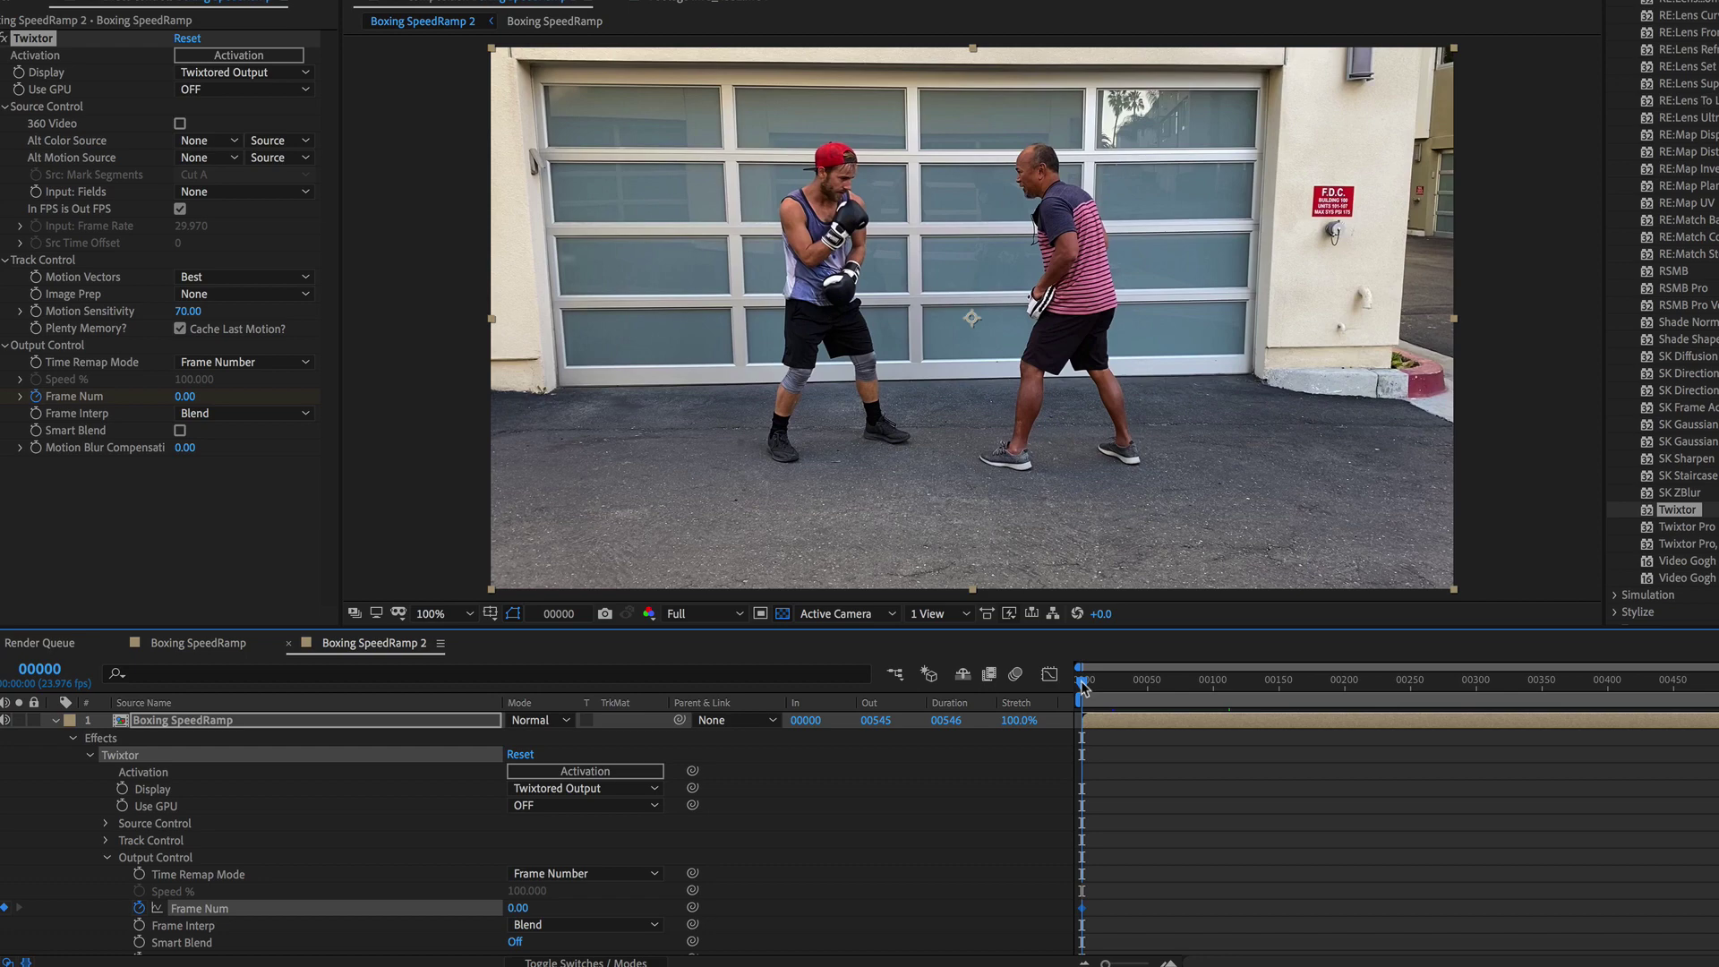
key(End)
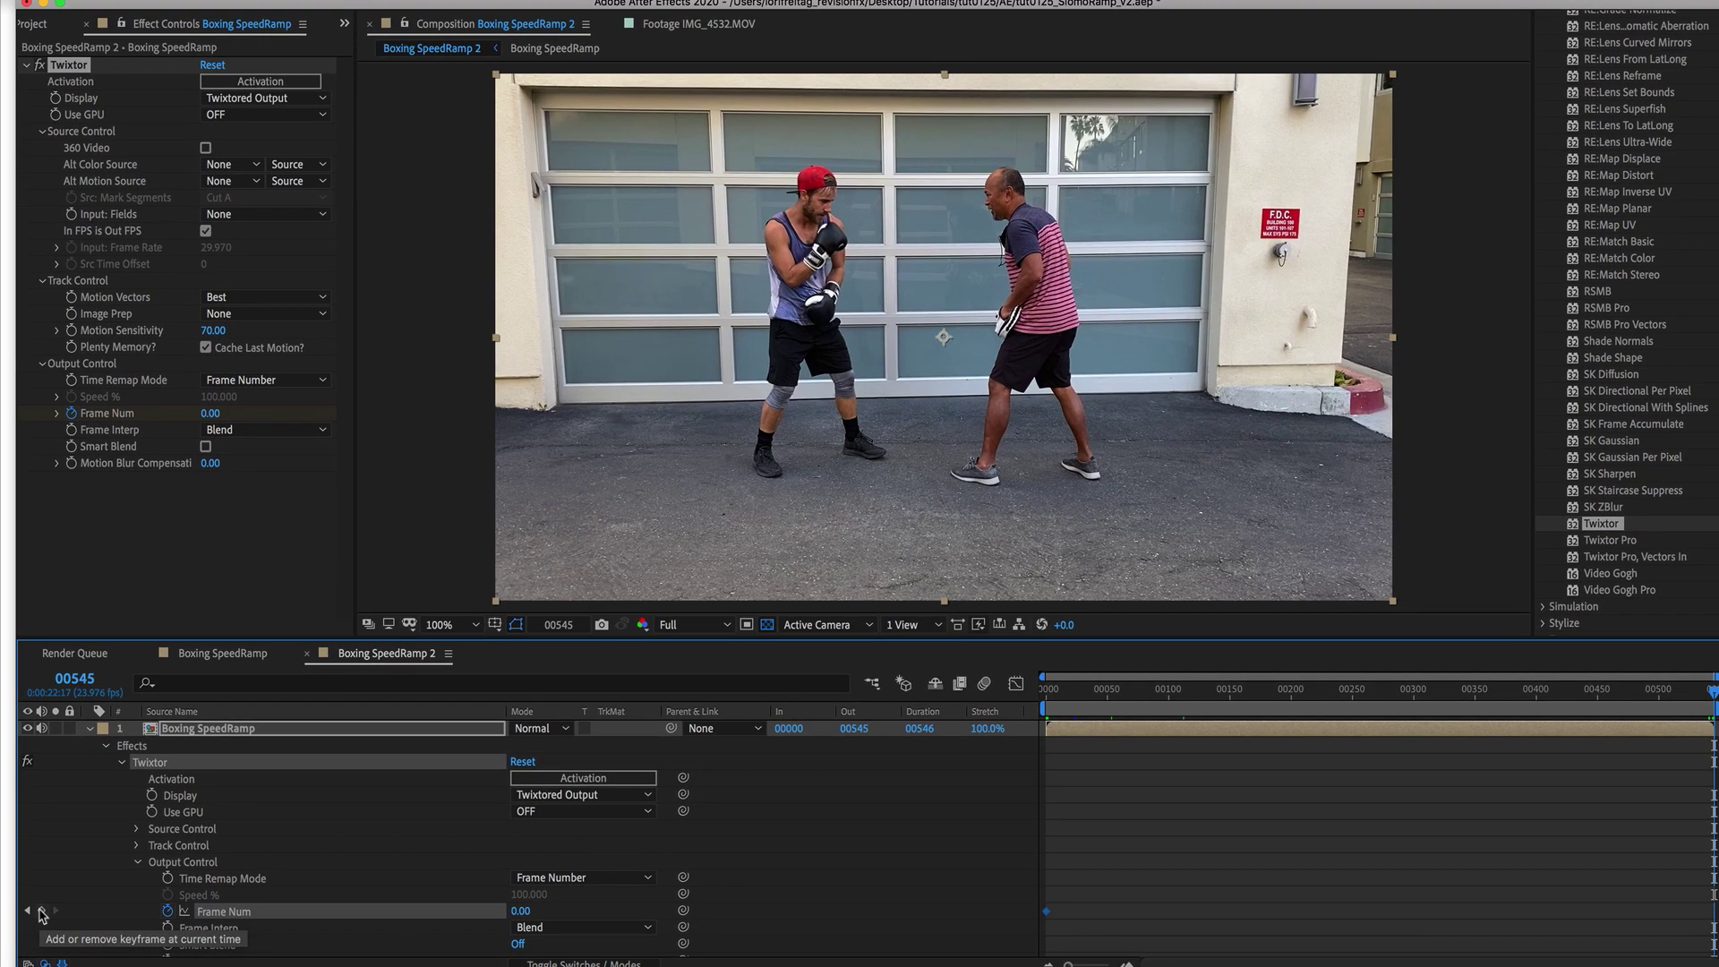
click(4, 907)
click(520, 912)
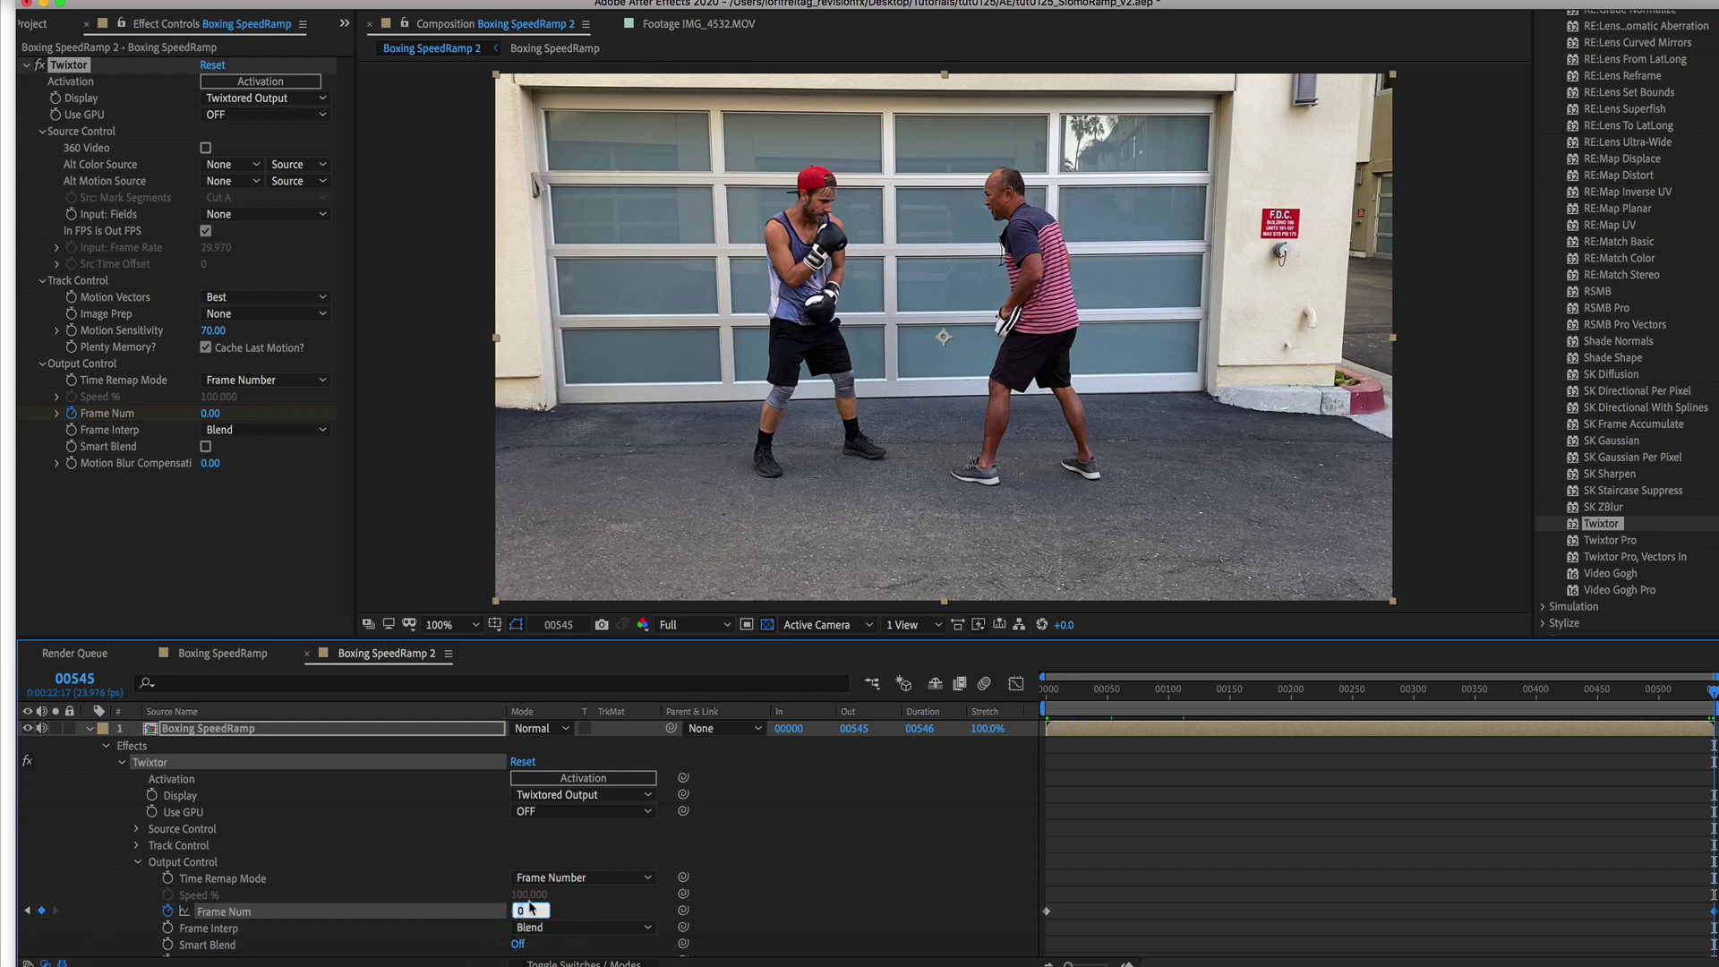
text(401)
key(Return)
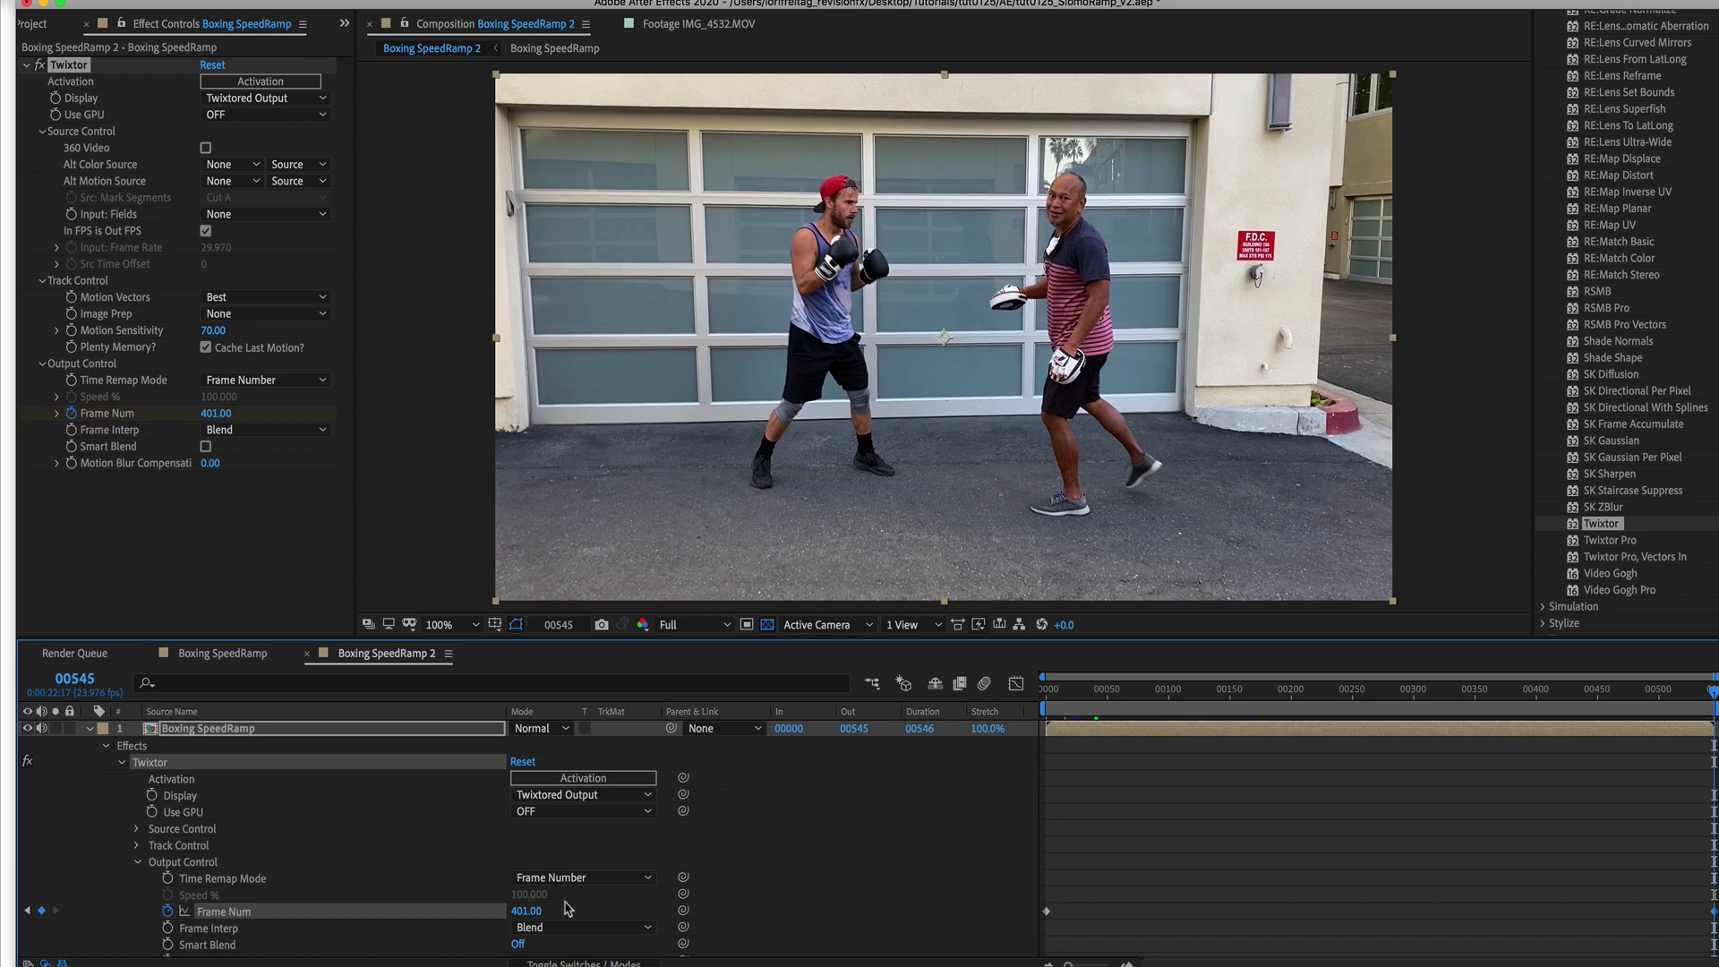
click(1016, 685)
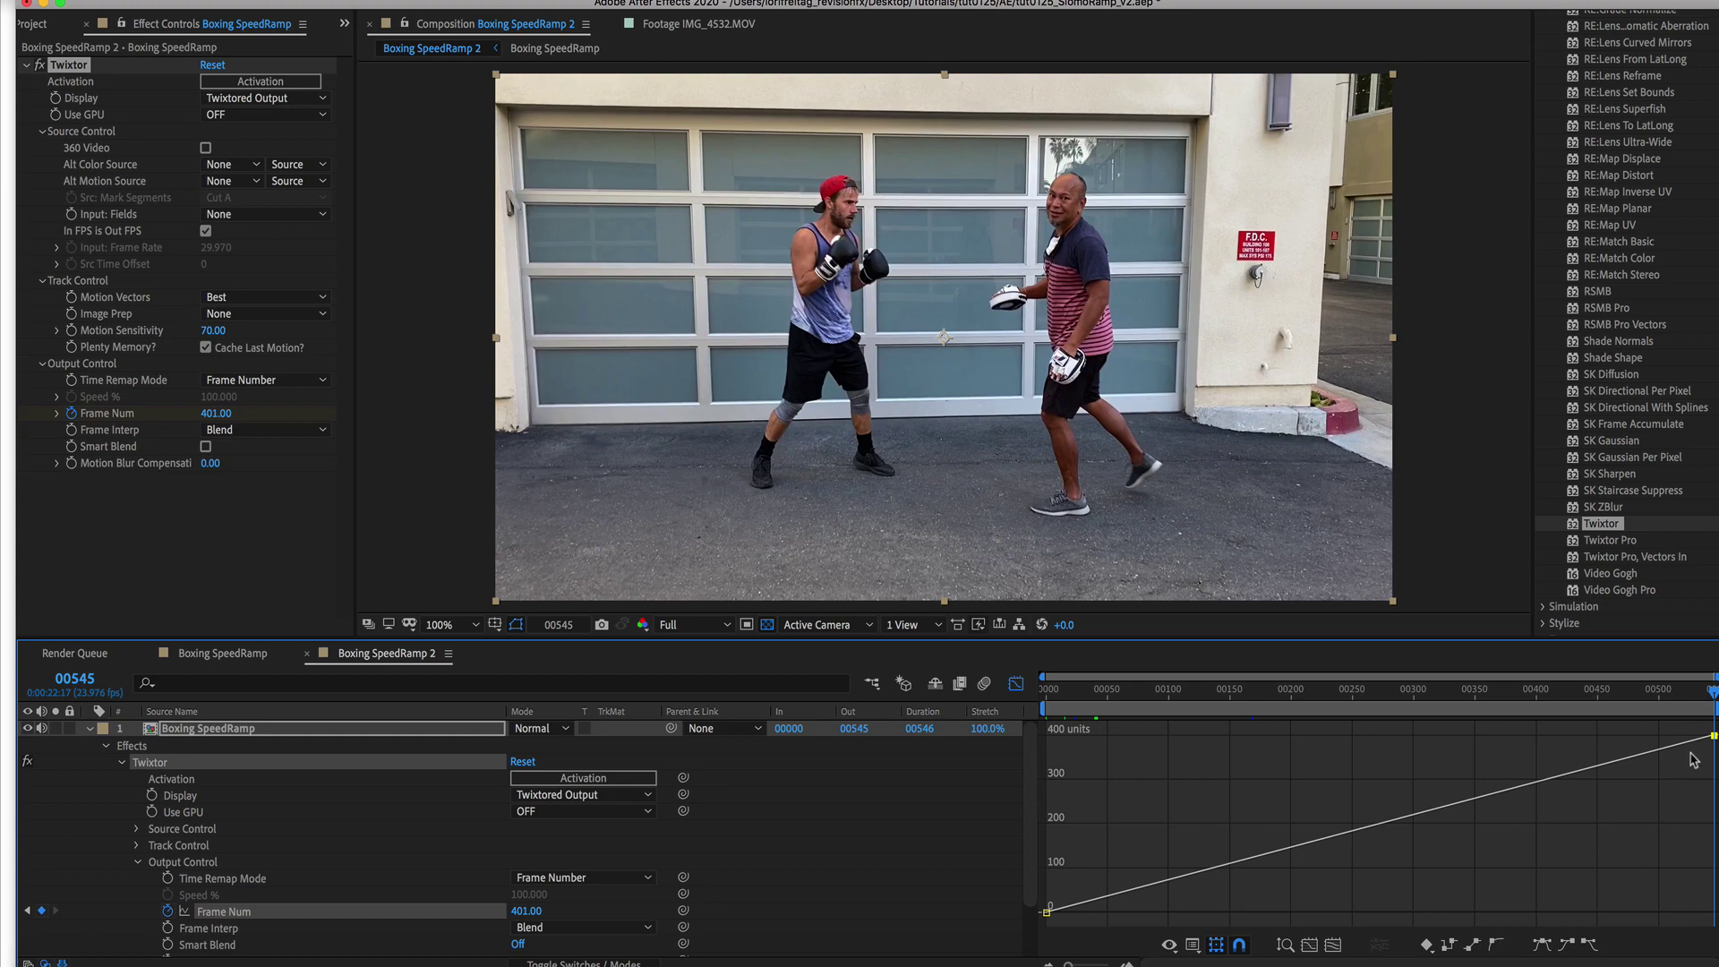
key(space)
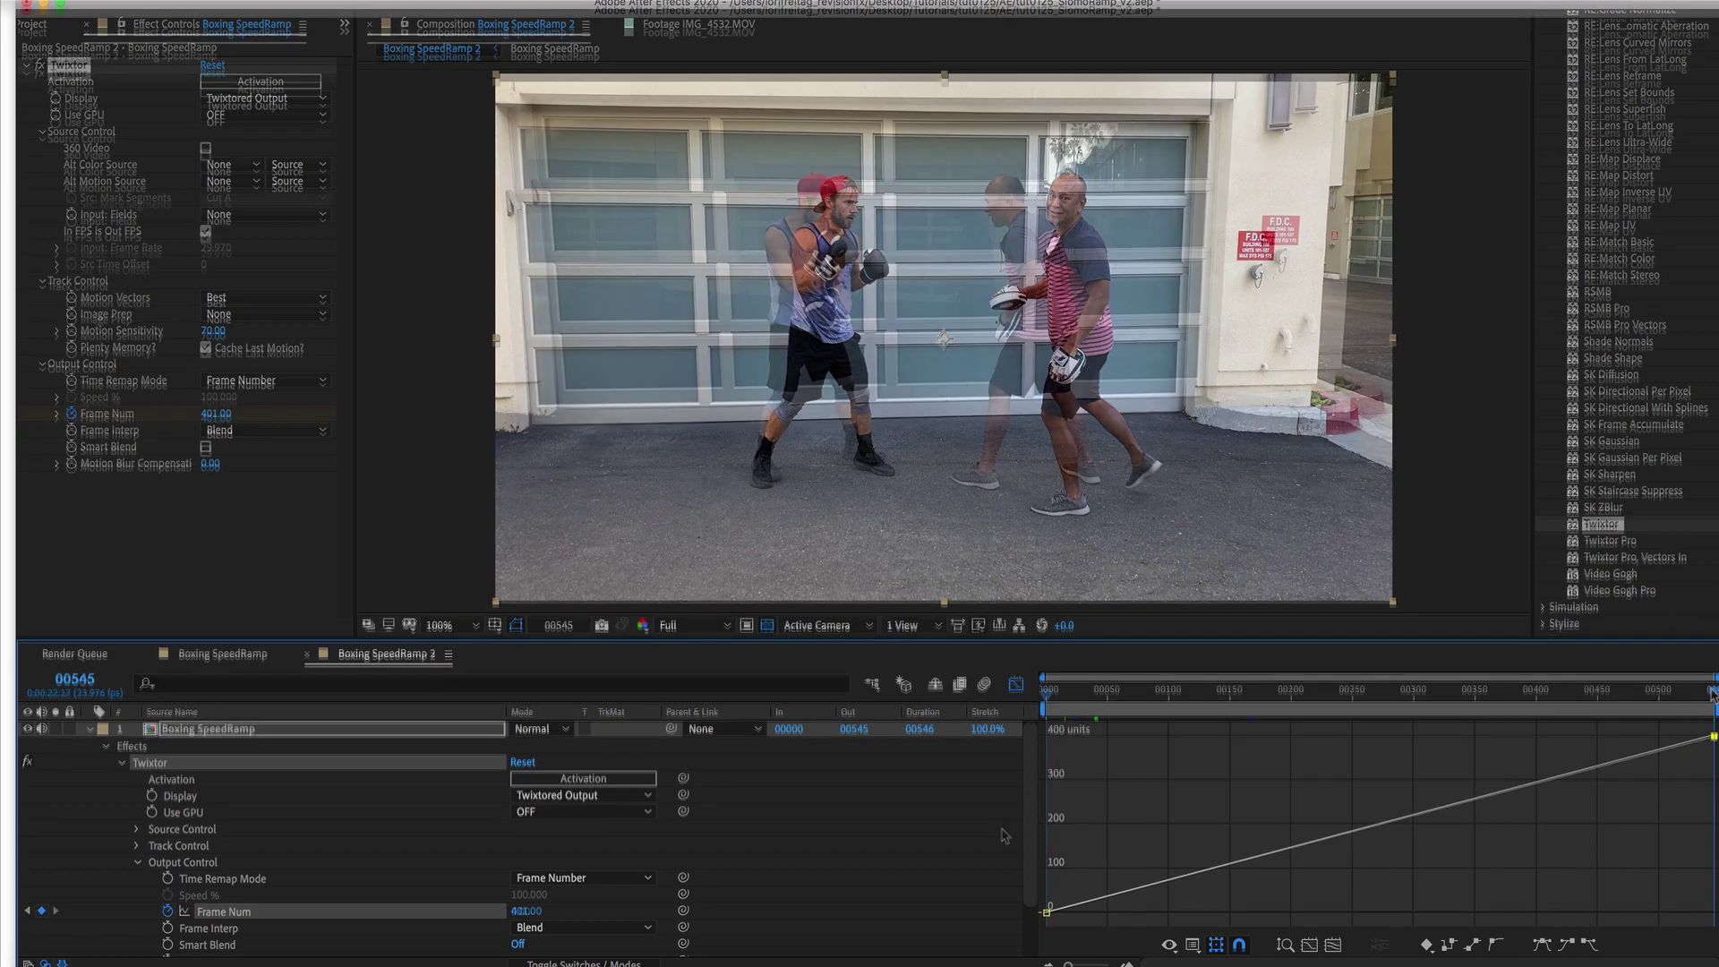
Add Frame Num keyframes at frames 24, 48, 72 and 96
key(space)
click(558, 624)
key(Return)
click(41, 911)
click(558, 628)
text(48)
key(Return)
click(41, 910)
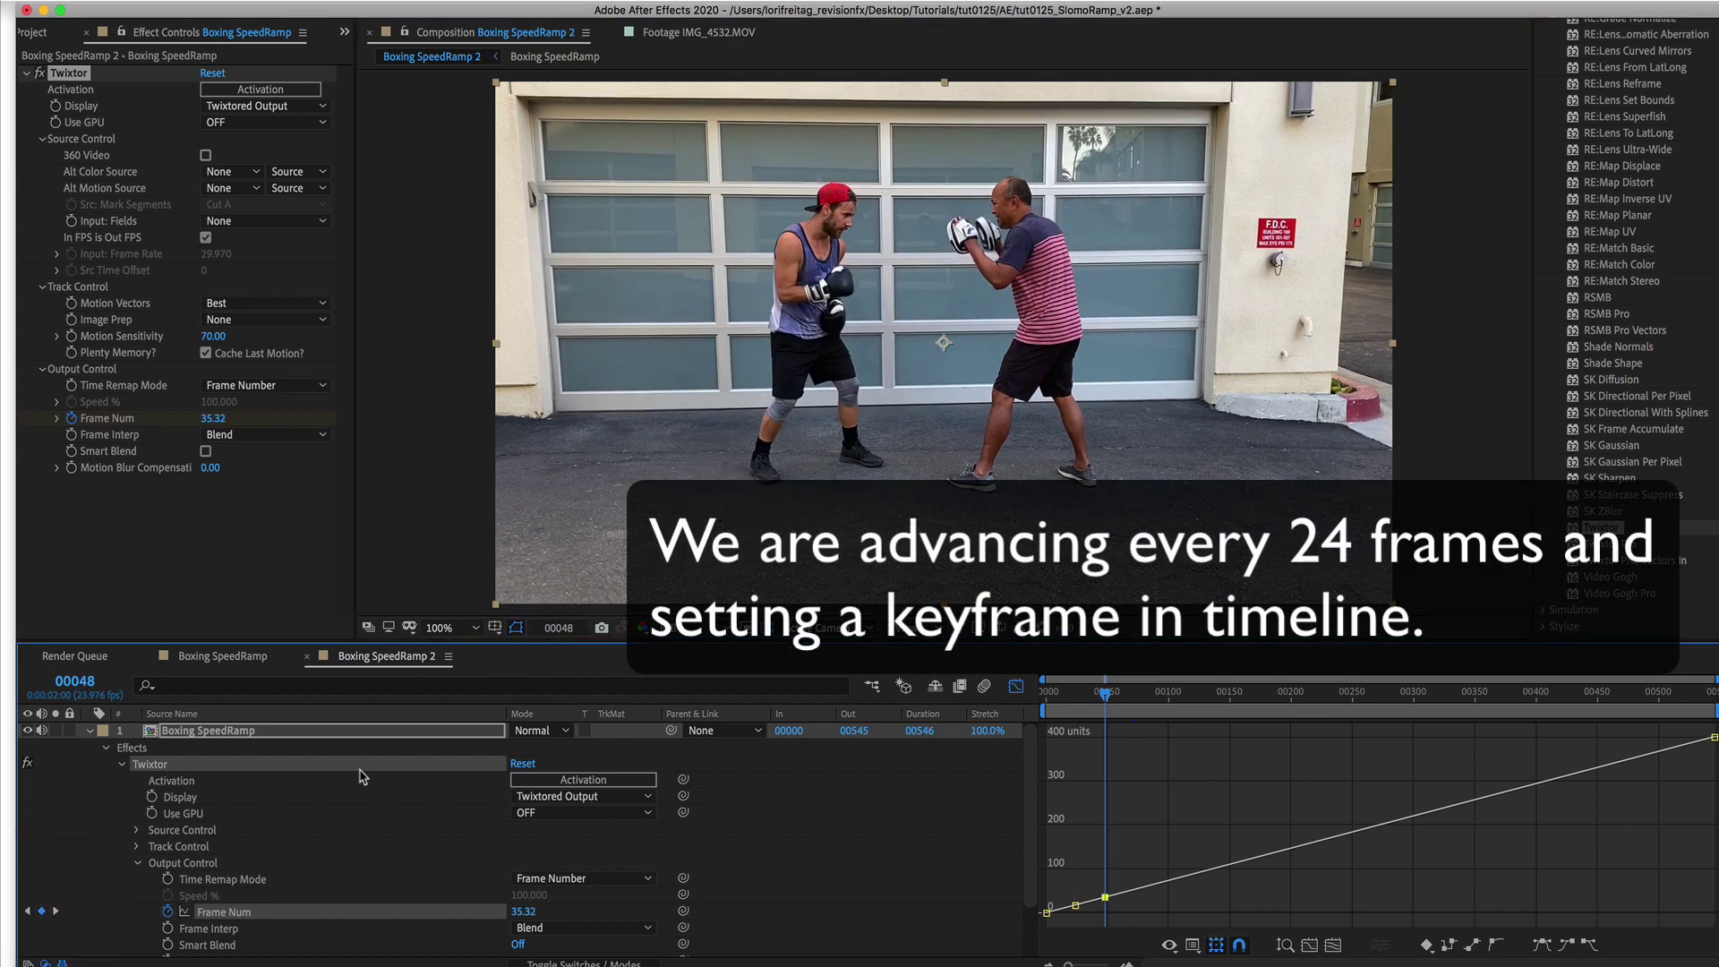
click(558, 628)
text(72)
key(Return)
click(41, 911)
click(562, 629)
text(96)
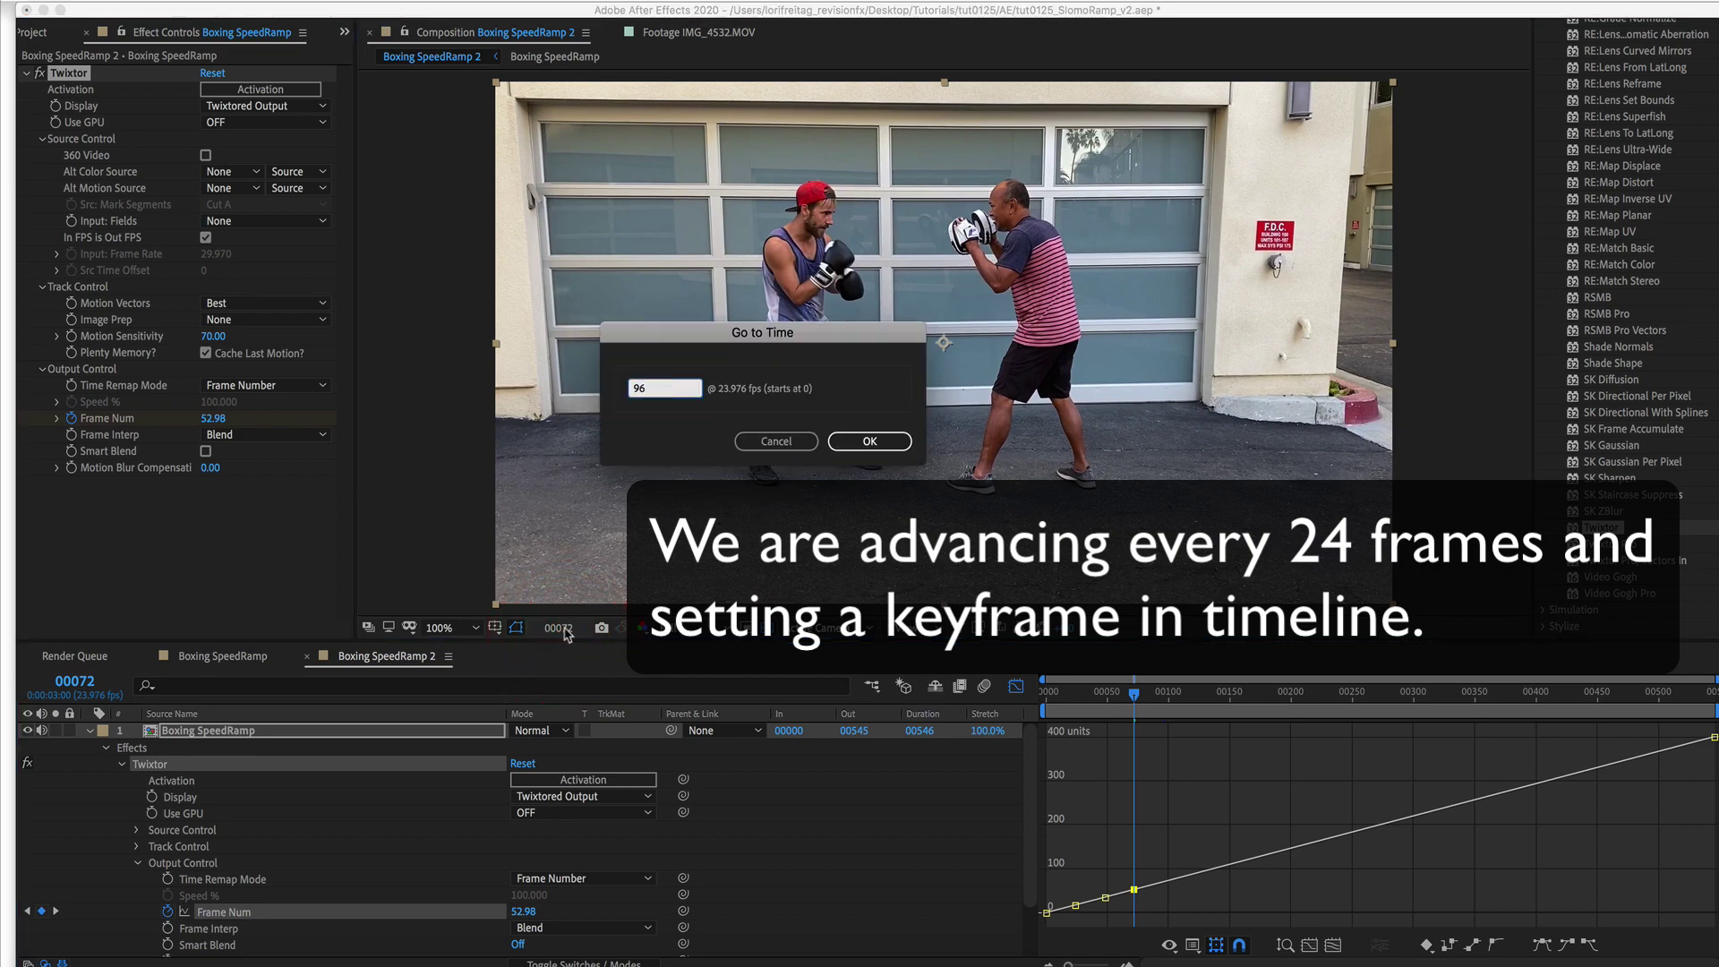
key(Return)
click(41, 910)
Add Frame Num keyframes at frames 120, 144 and 168
click(558, 627)
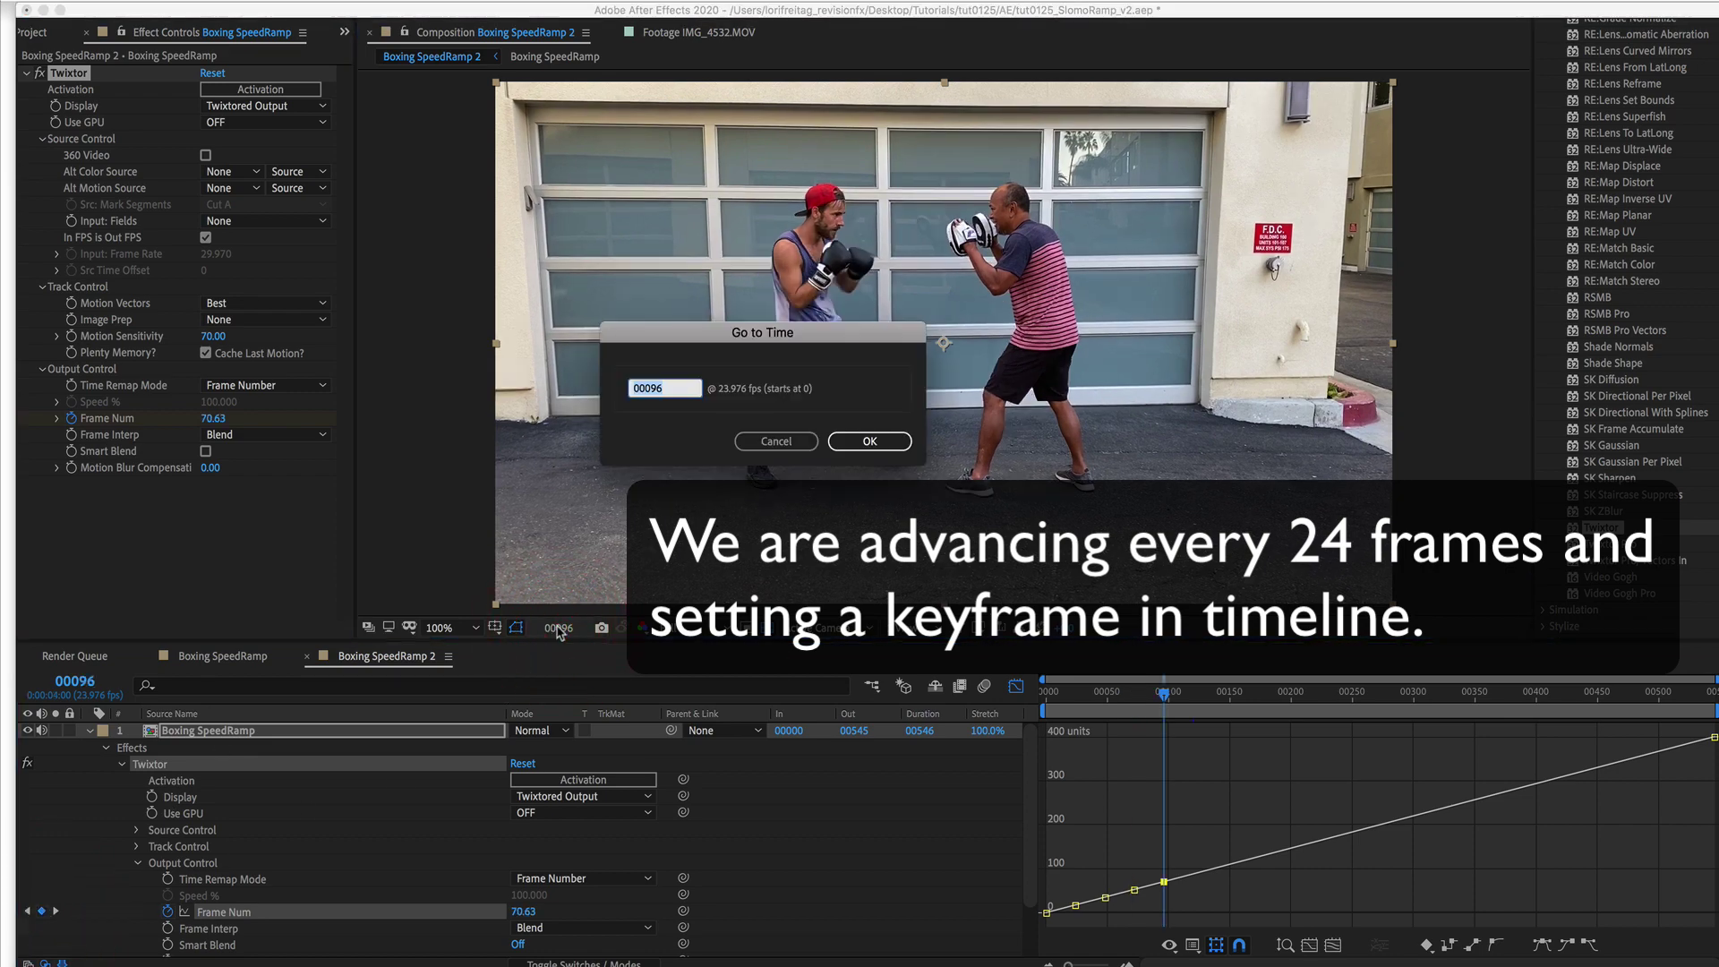
text(120)
key(Return)
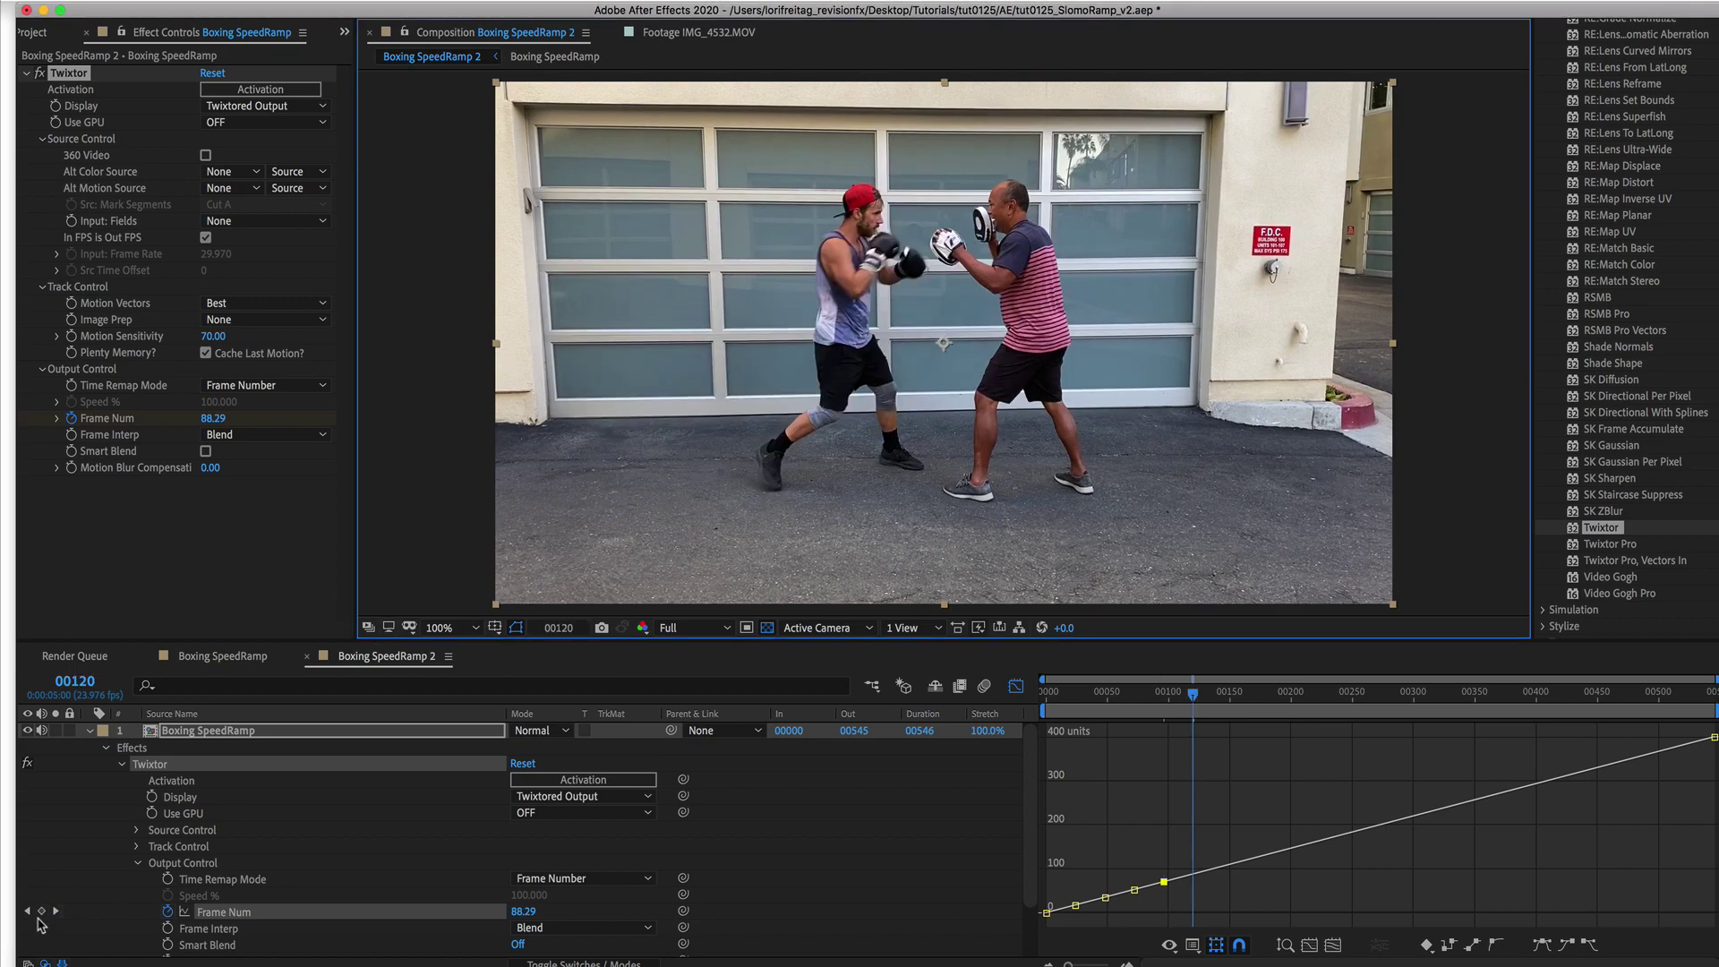
click(41, 911)
click(558, 628)
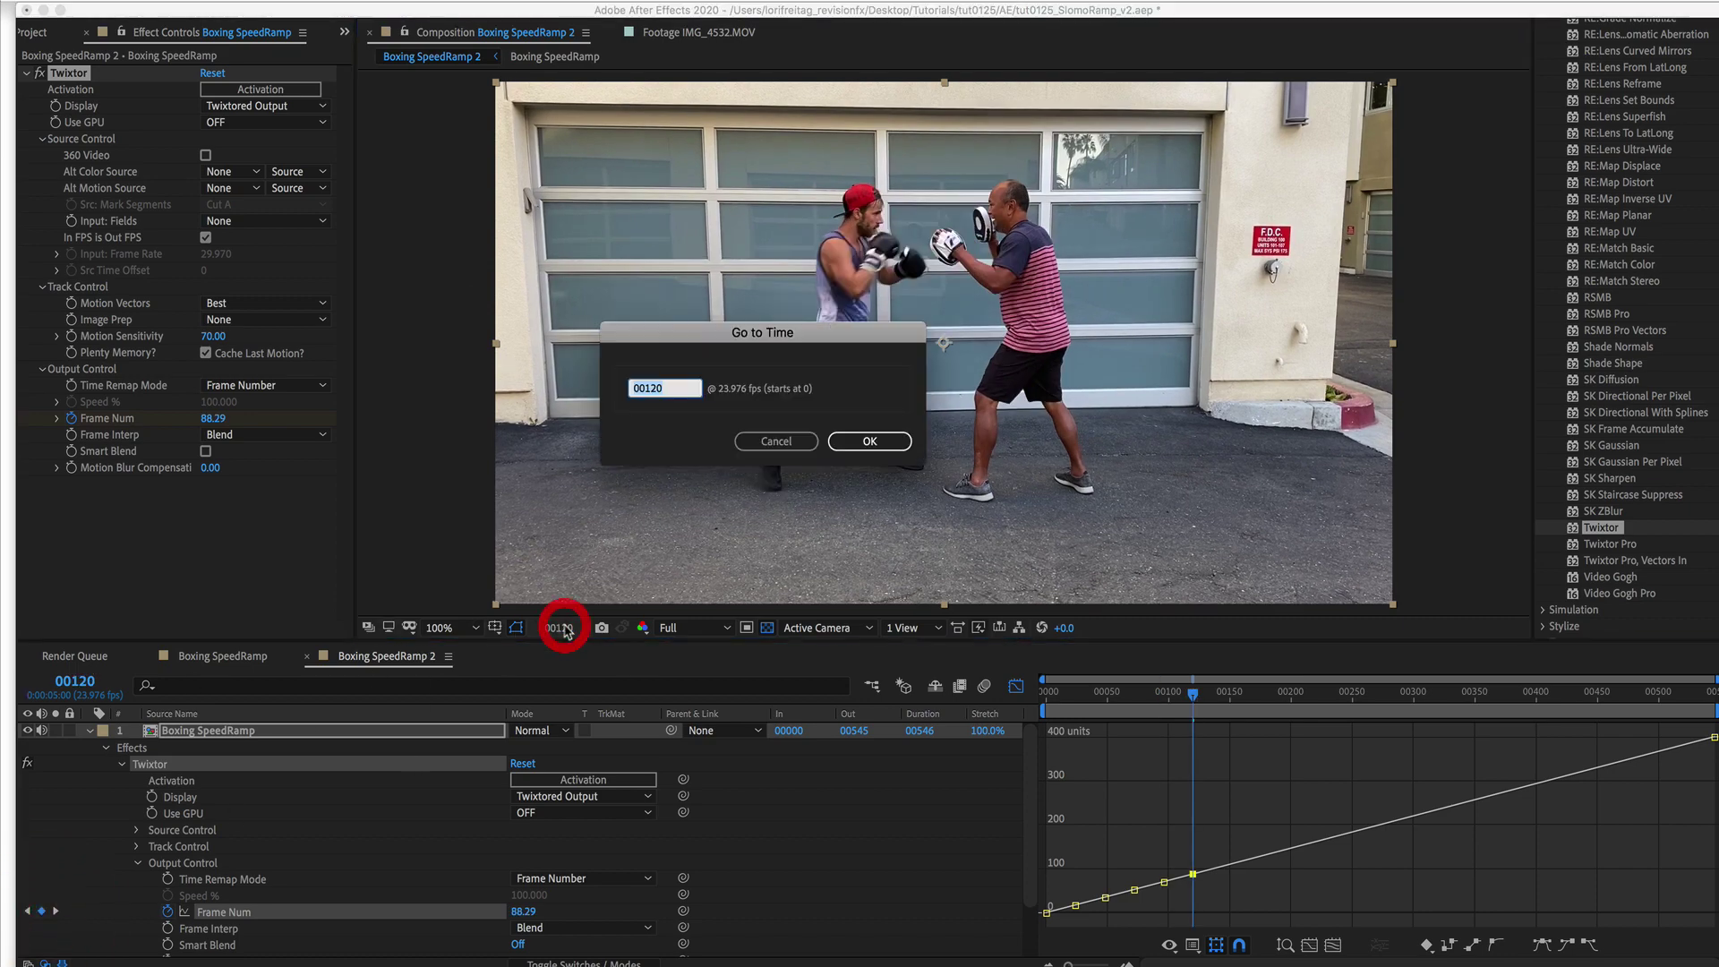
text(144)
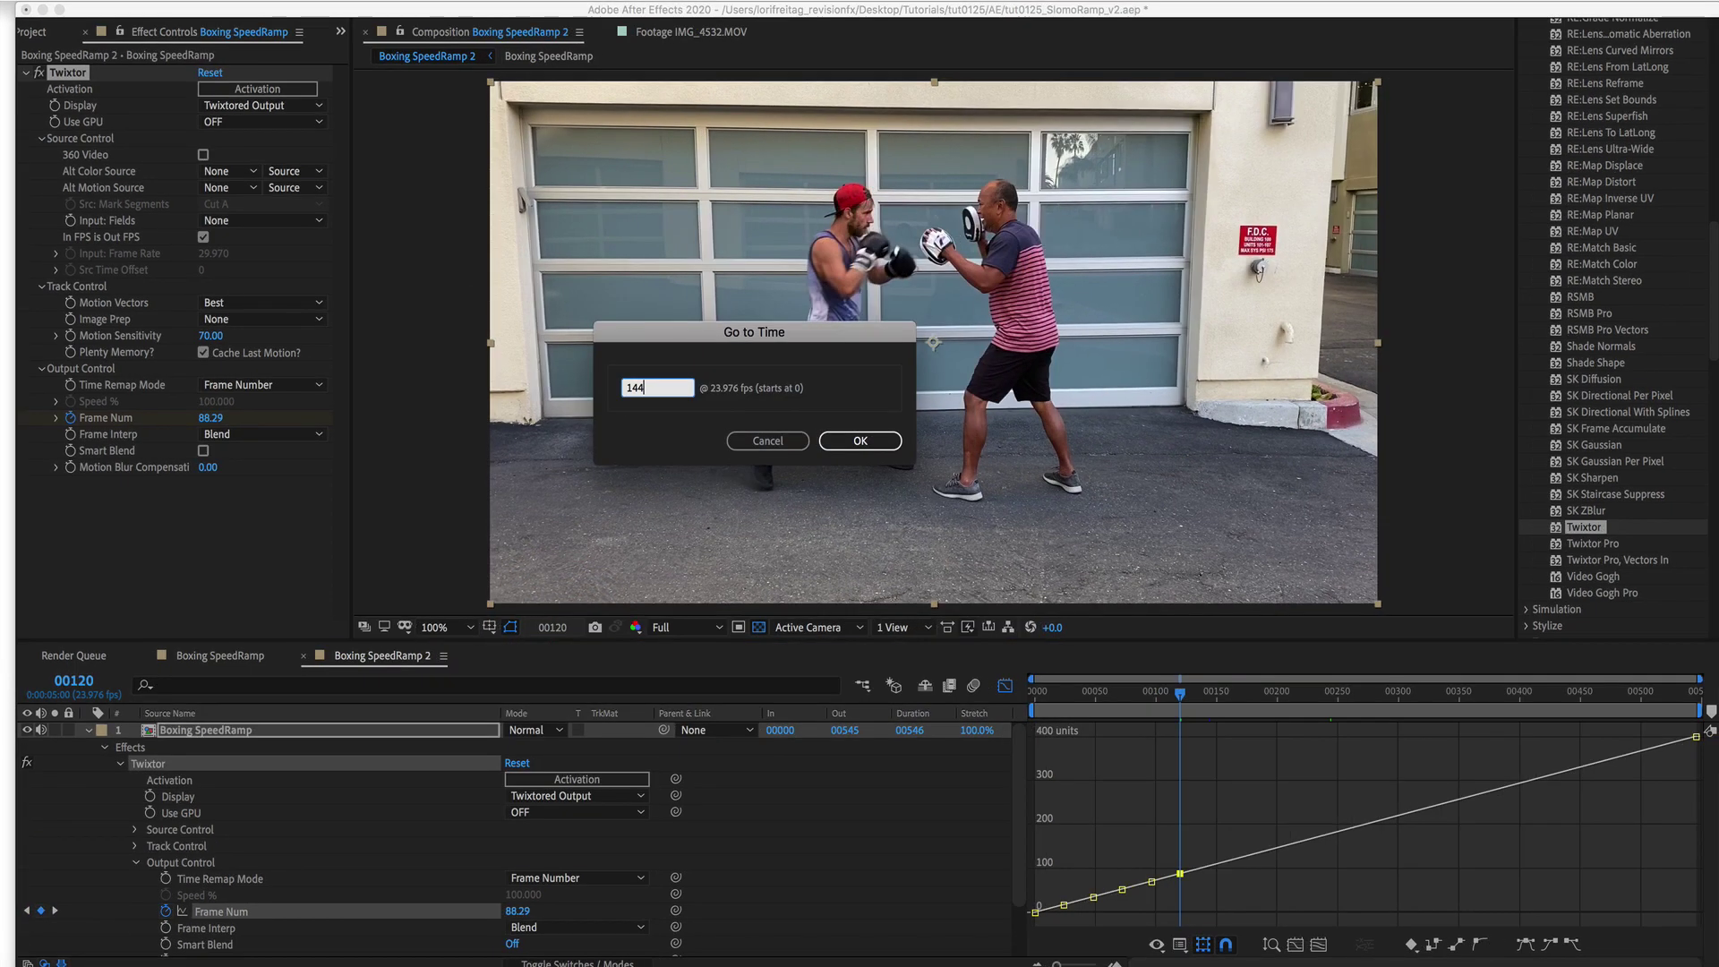
key(Return)
click(41, 910)
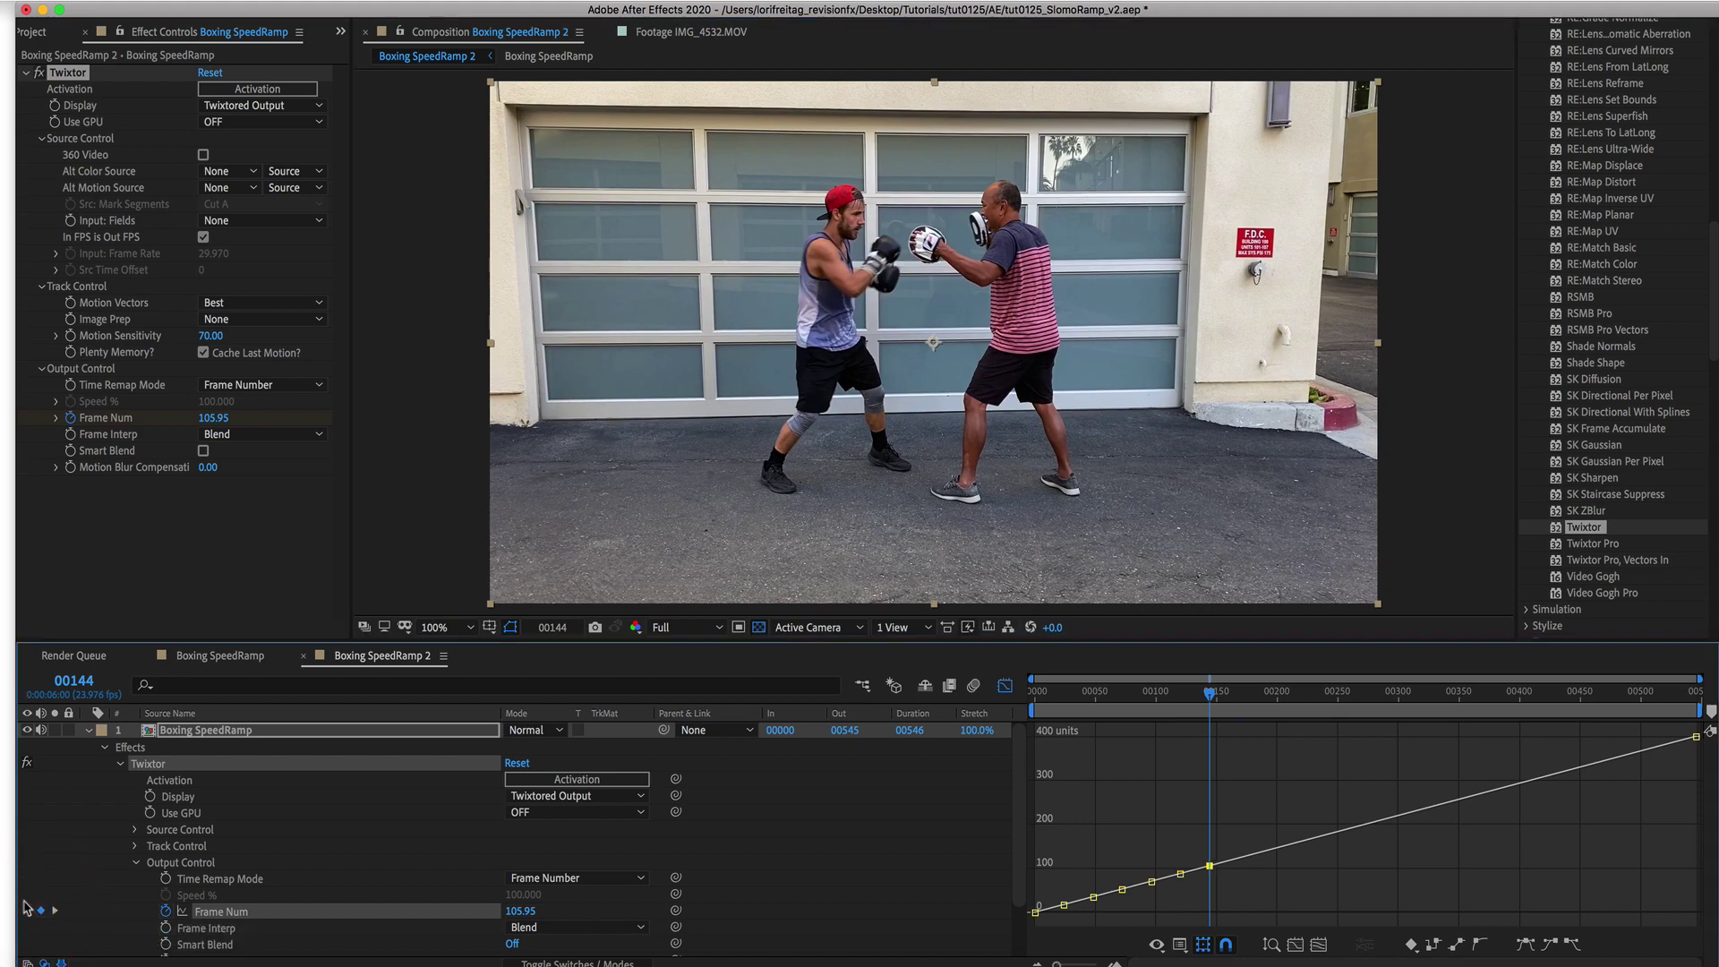
click(552, 628)
text(168)
key(Return)
click(42, 911)
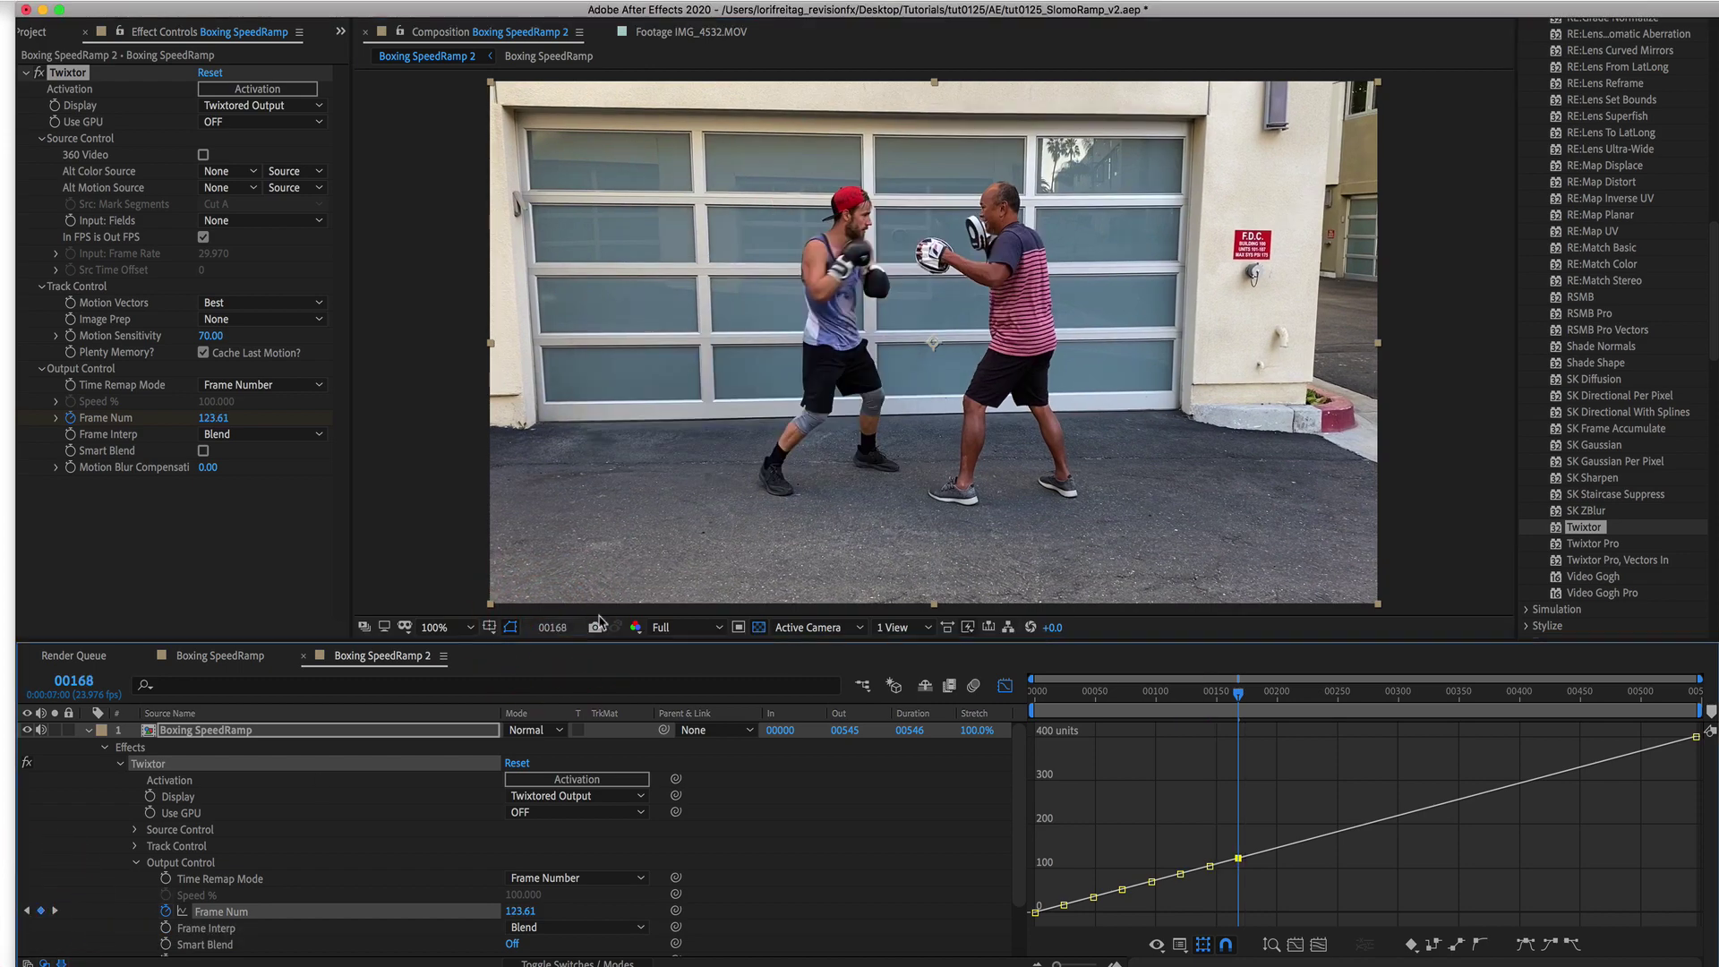
Add Frame Num keyframes at frames 192 and 216, then return to frame 24
click(555, 628)
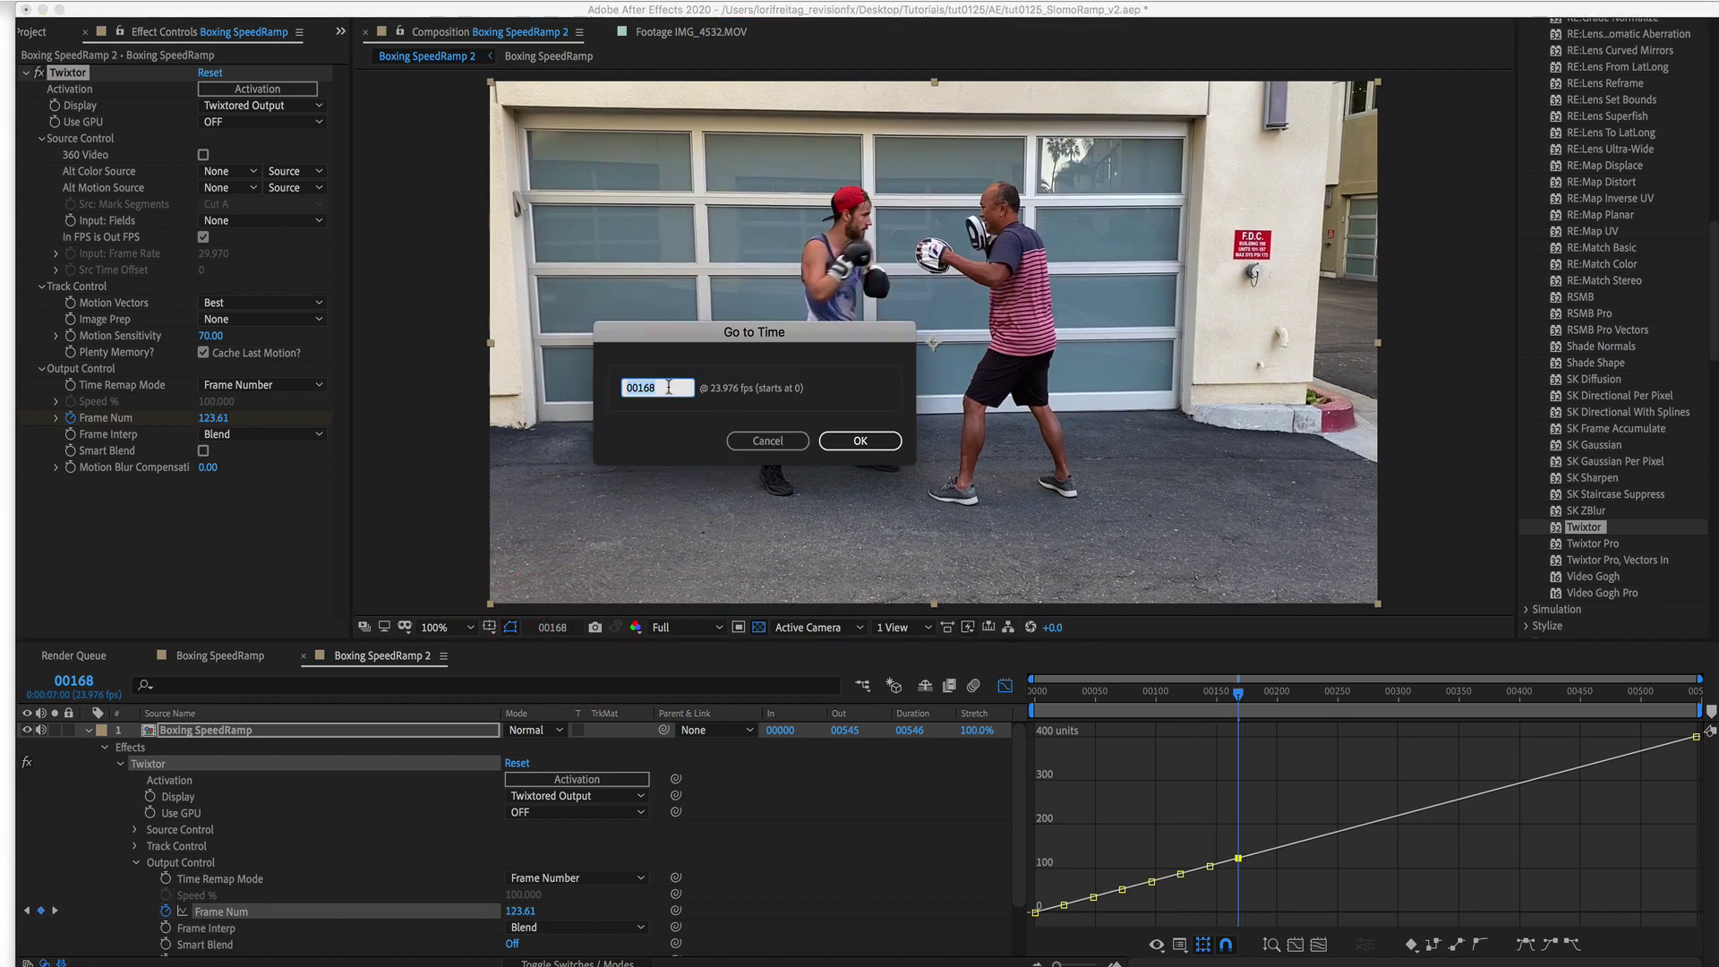
text(192)
key(Return)
click(42, 911)
click(553, 628)
text(216)
key(Return)
click(41, 910)
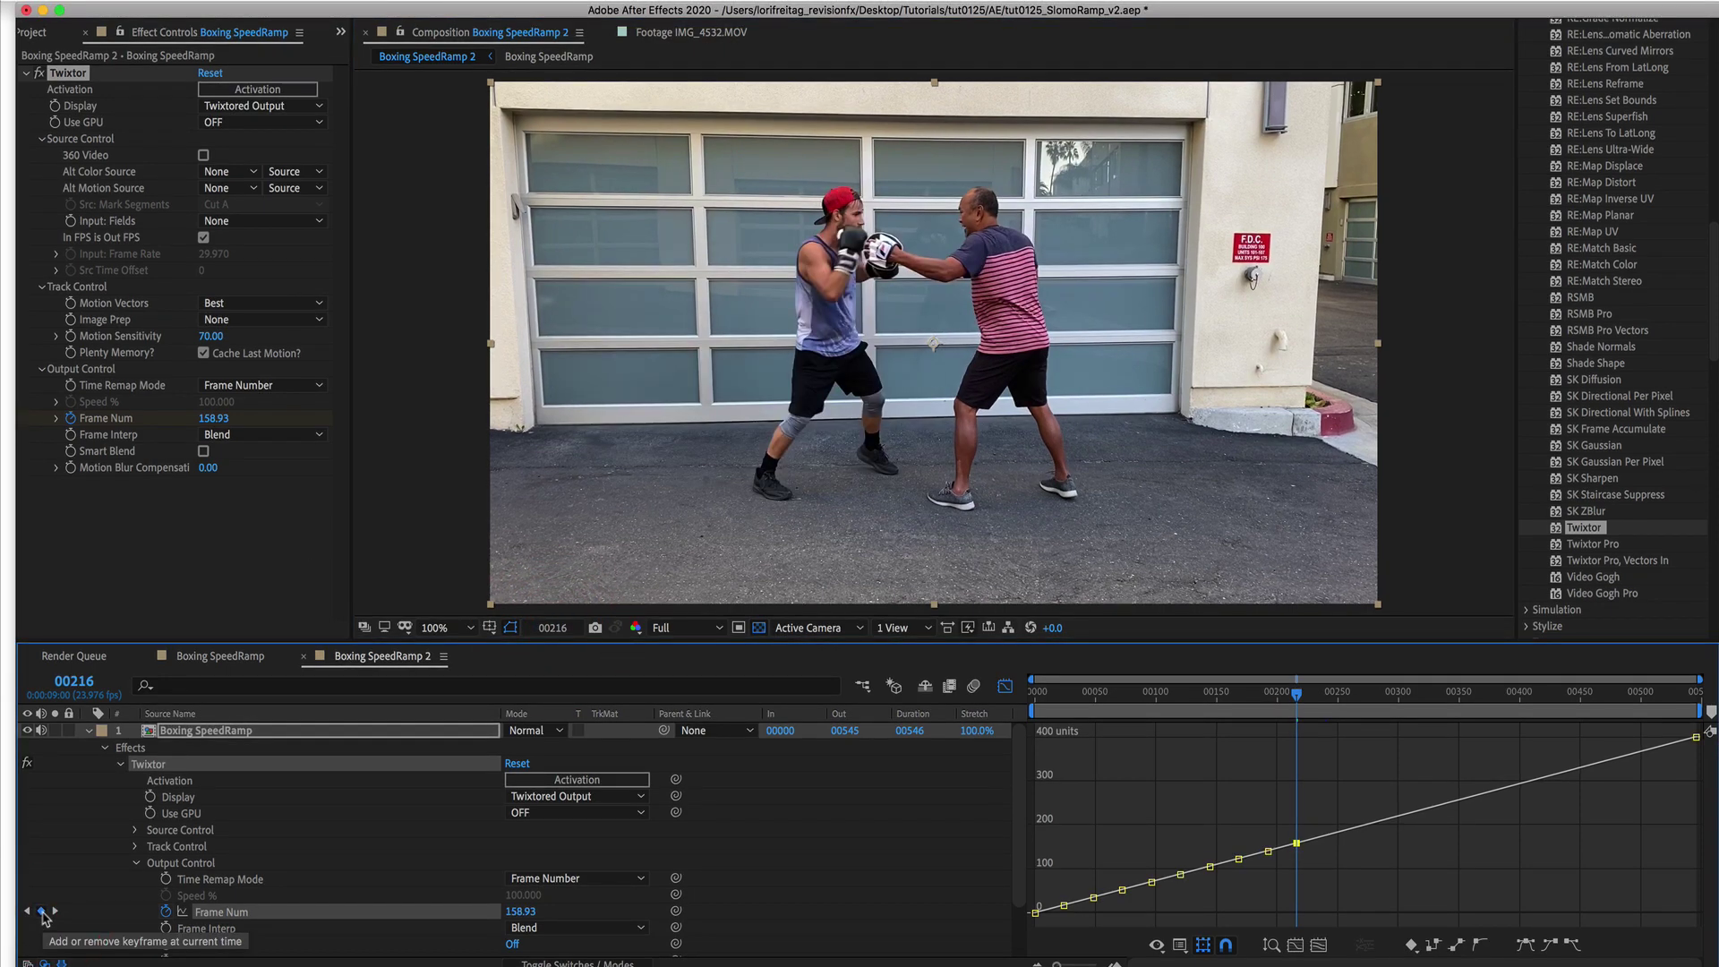
click(552, 628)
click(643, 388)
text(0024)
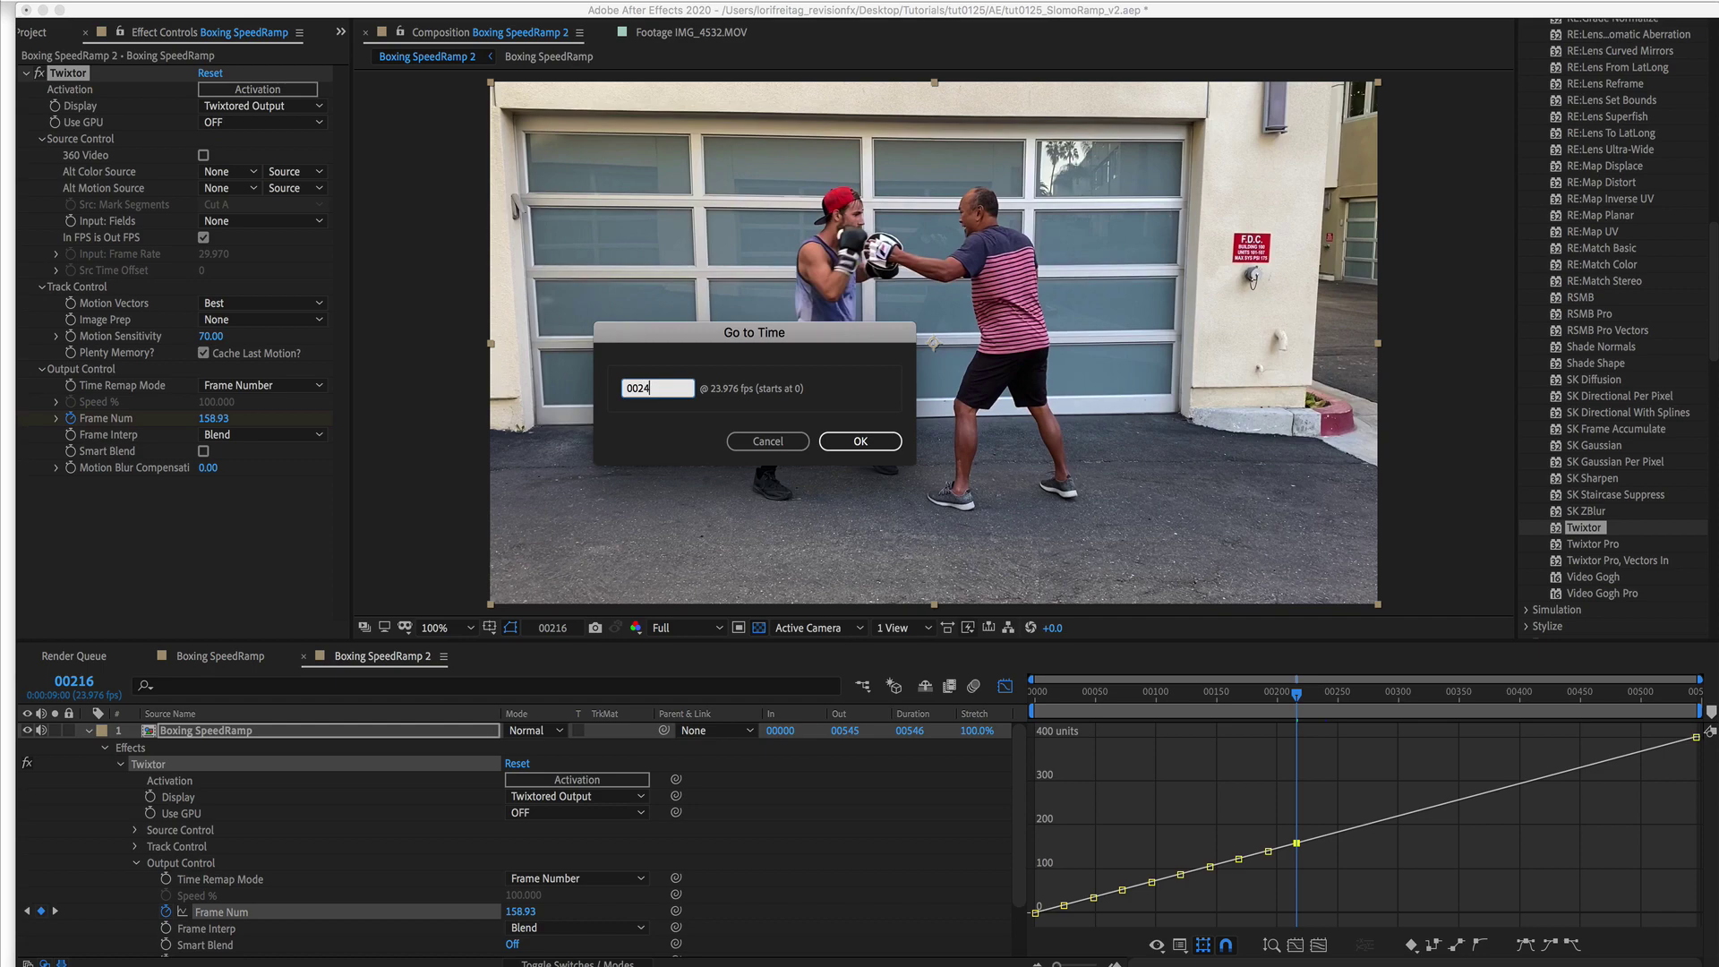
key(Return)
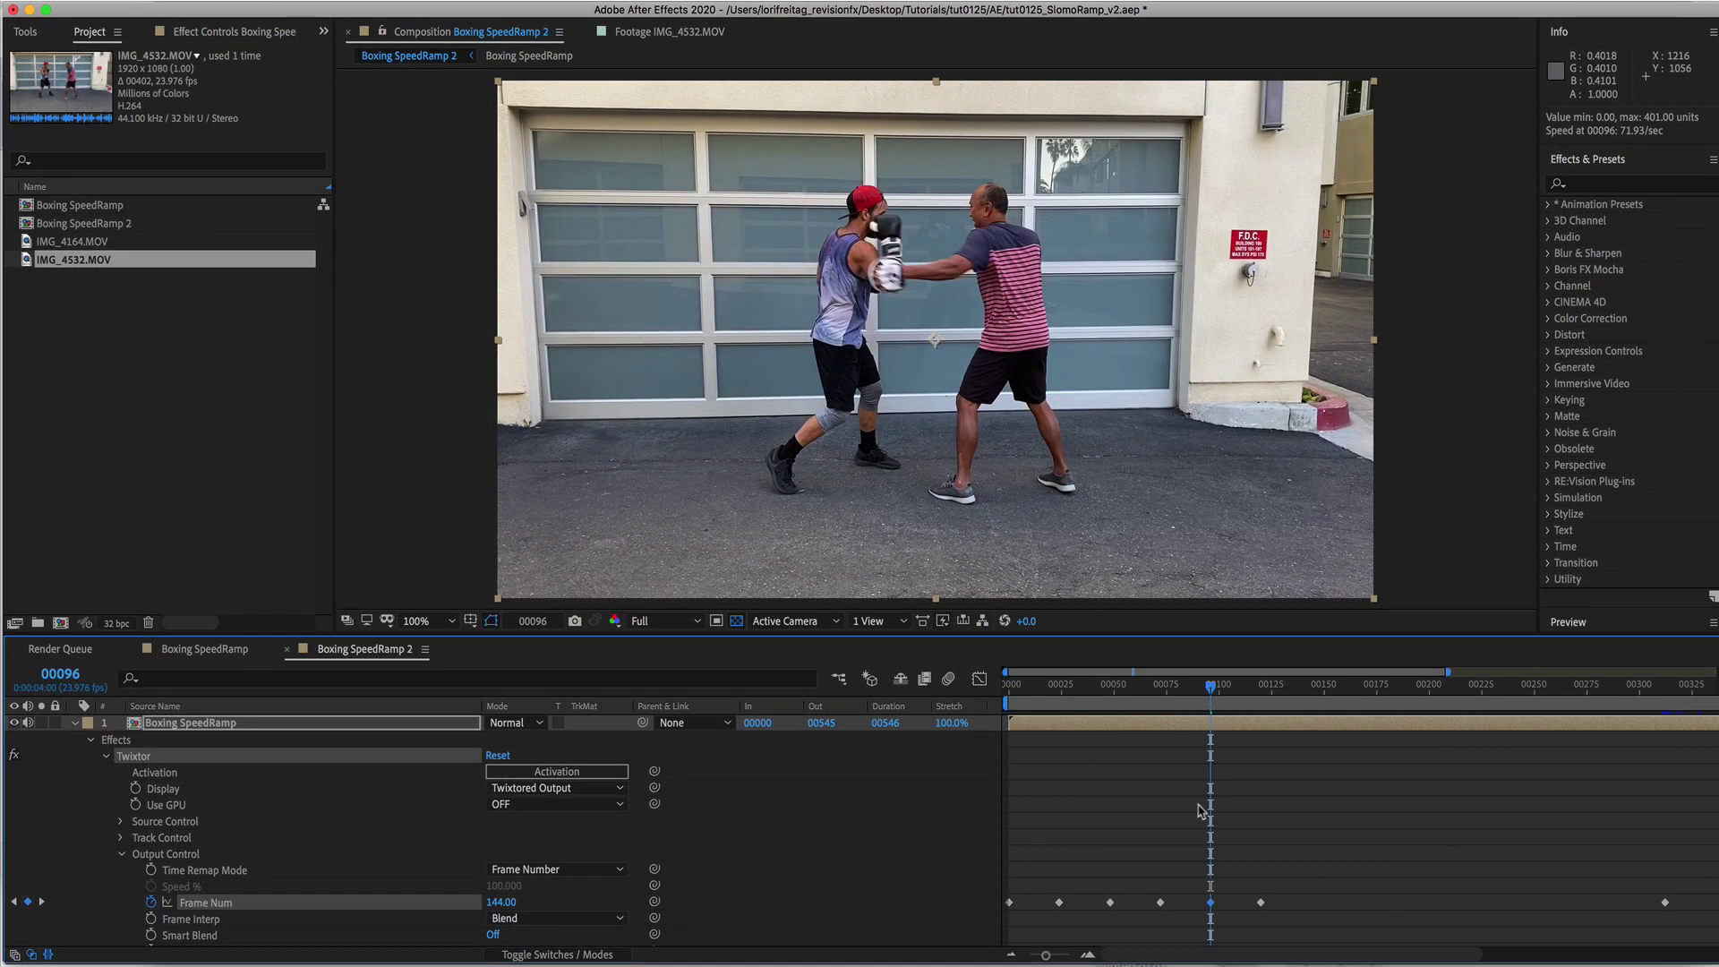
Nudge the frame-96 keyframe earlier, then set the next Frame Num keyframe to 144
click(1211, 905)
drag(1224, 910, 1238, 910)
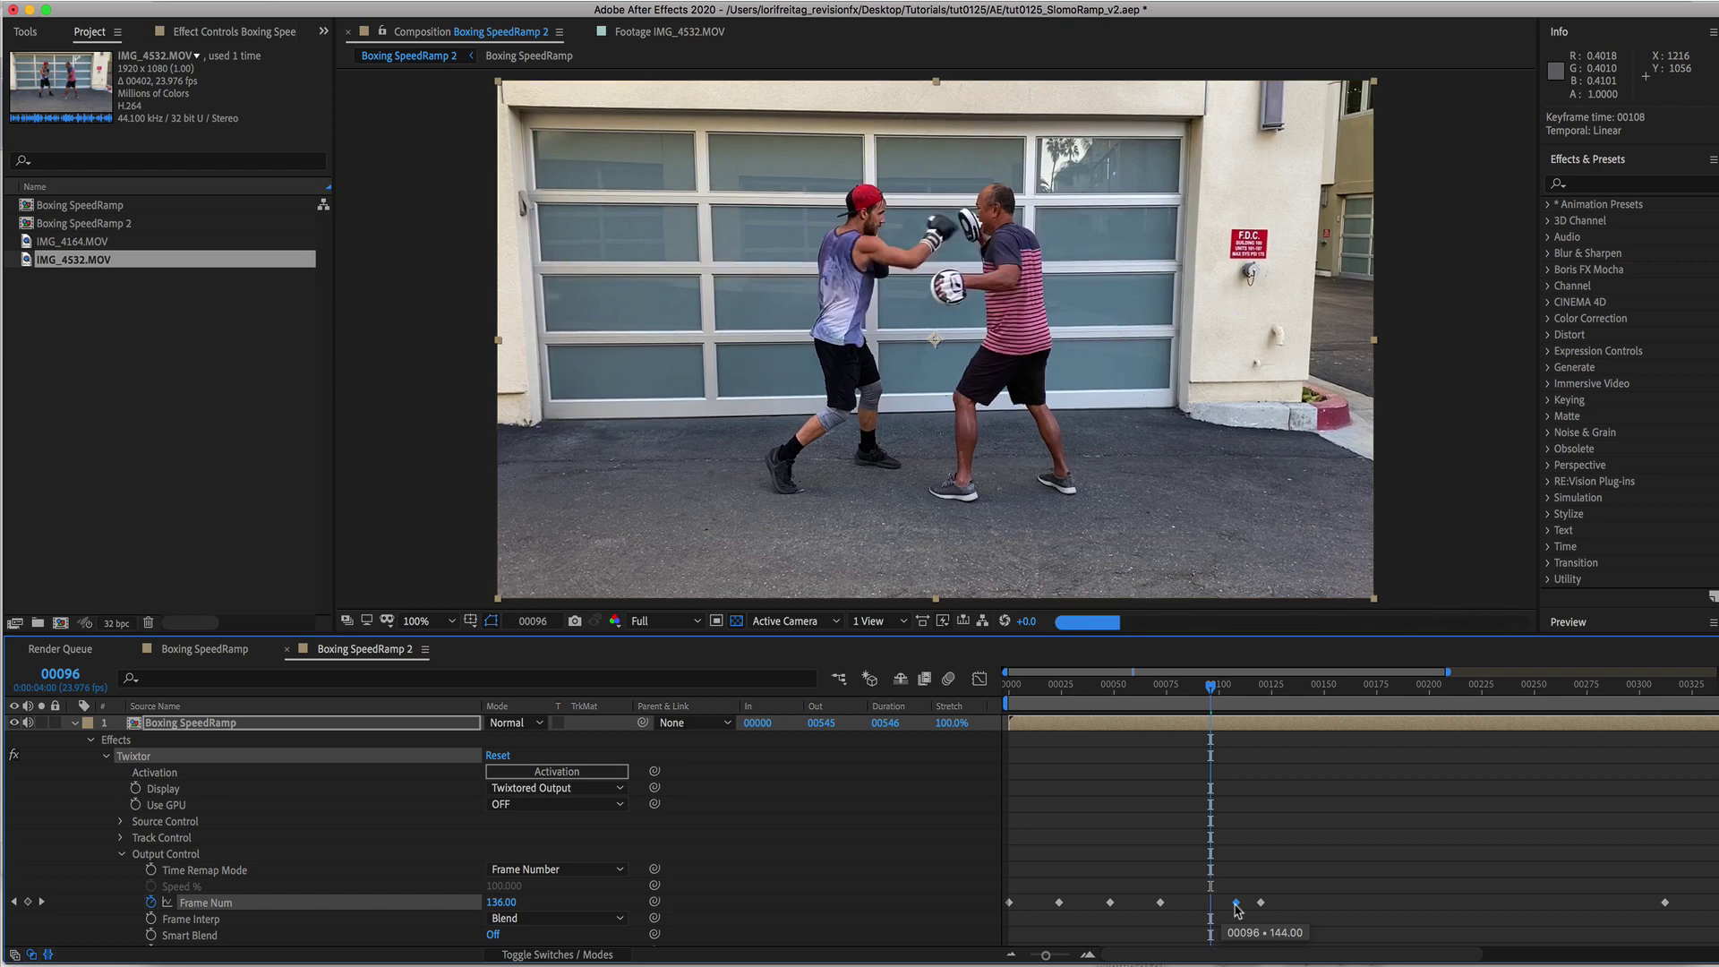
drag(1215, 909, 1191, 909)
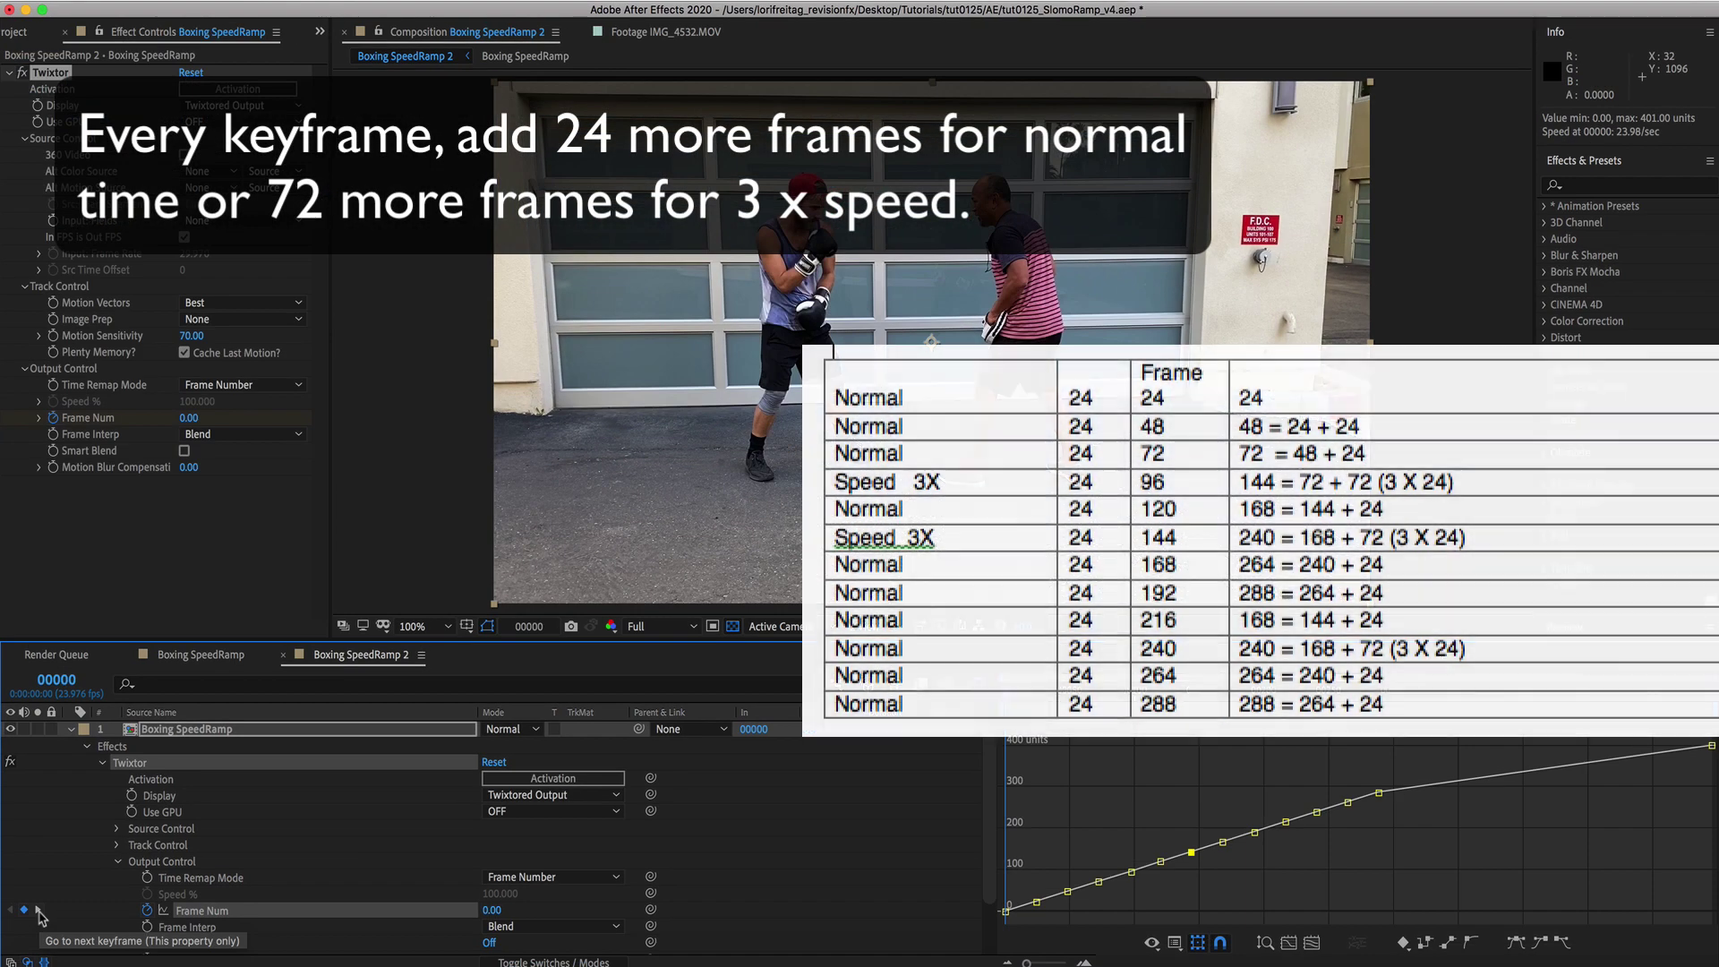
click(39, 910)
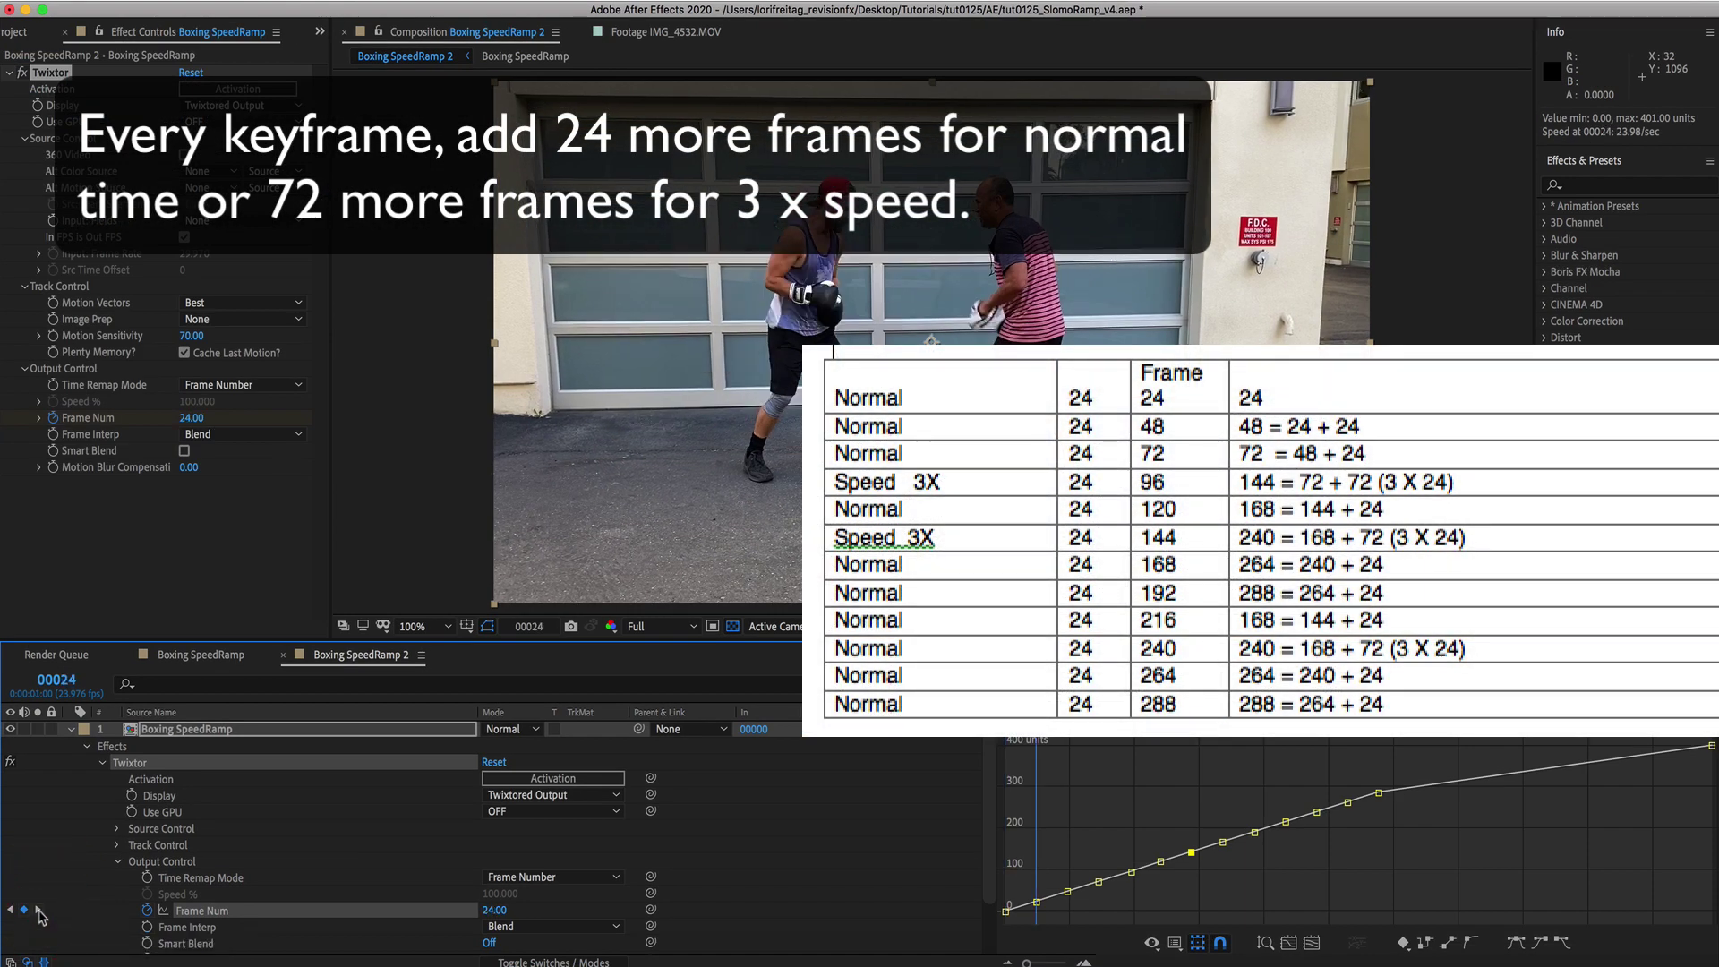
click(38, 909)
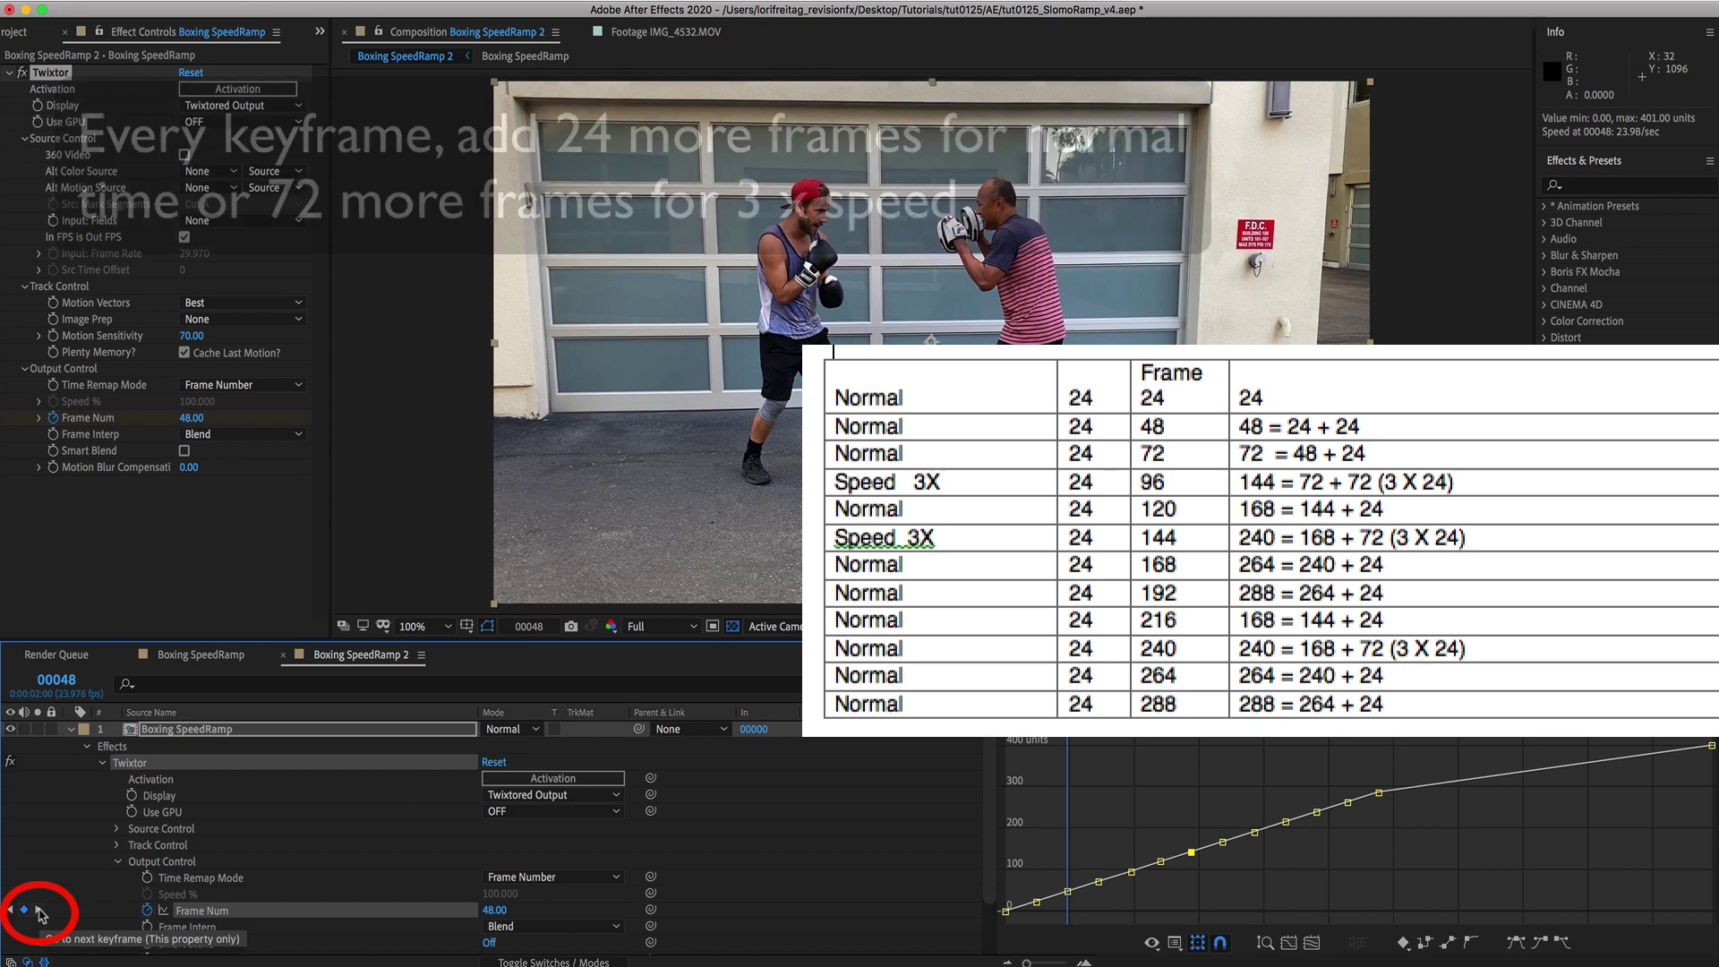
click(38, 910)
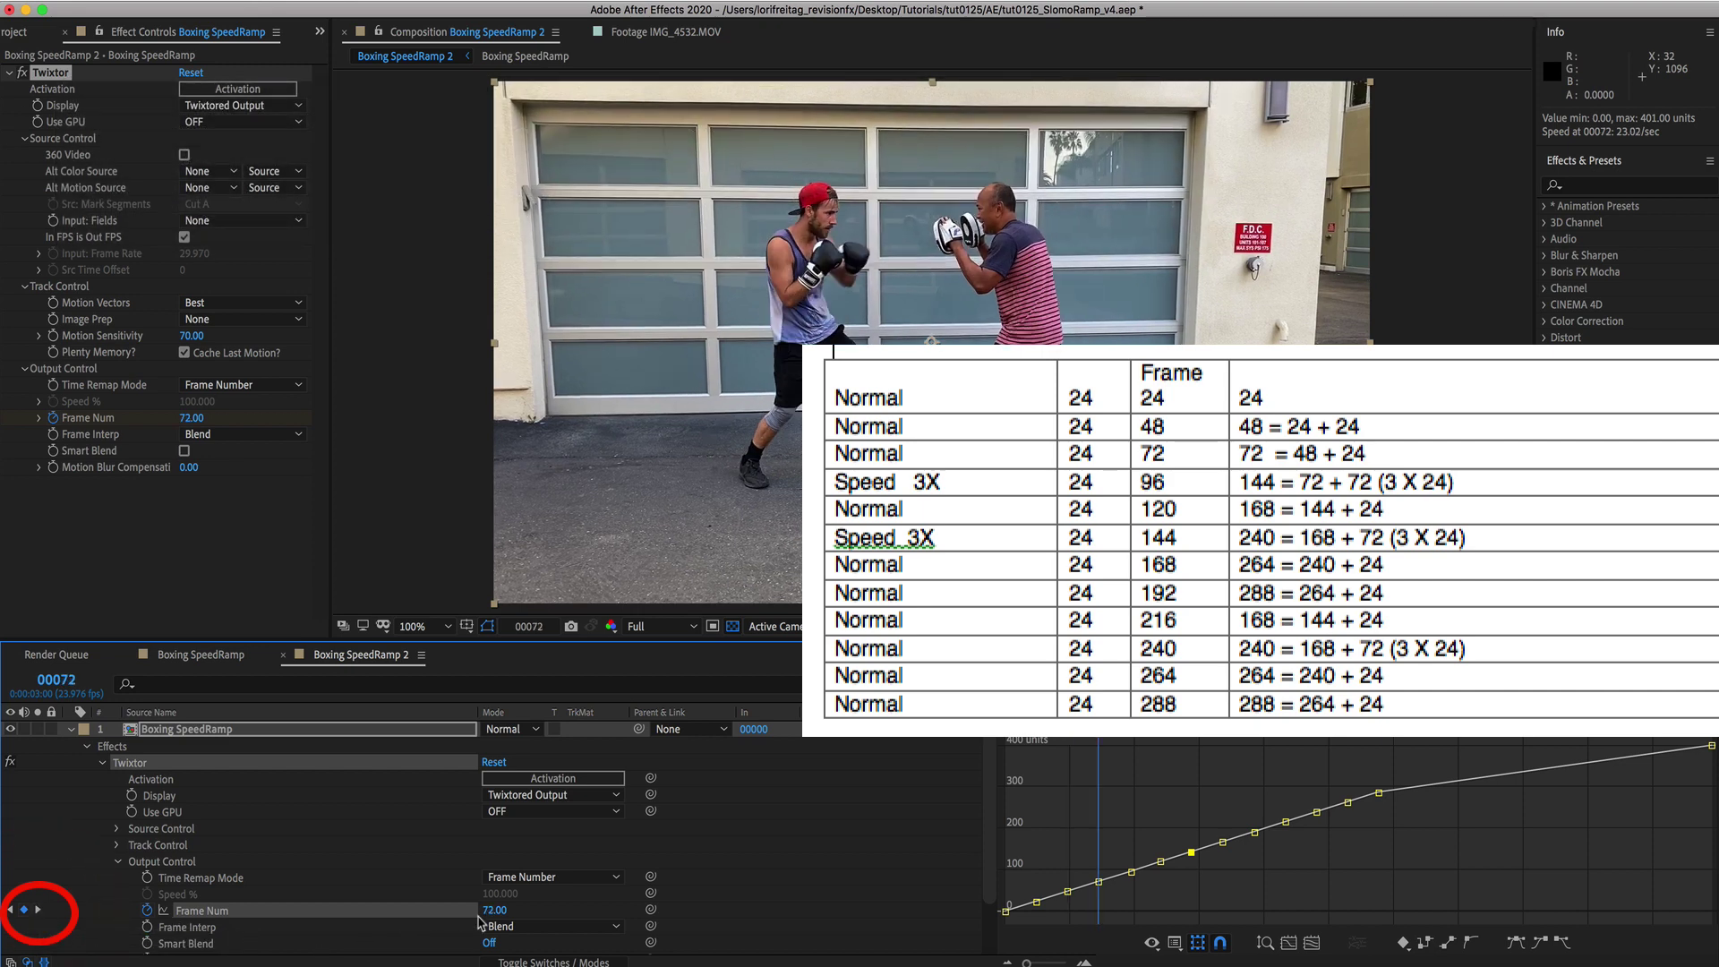
click(39, 910)
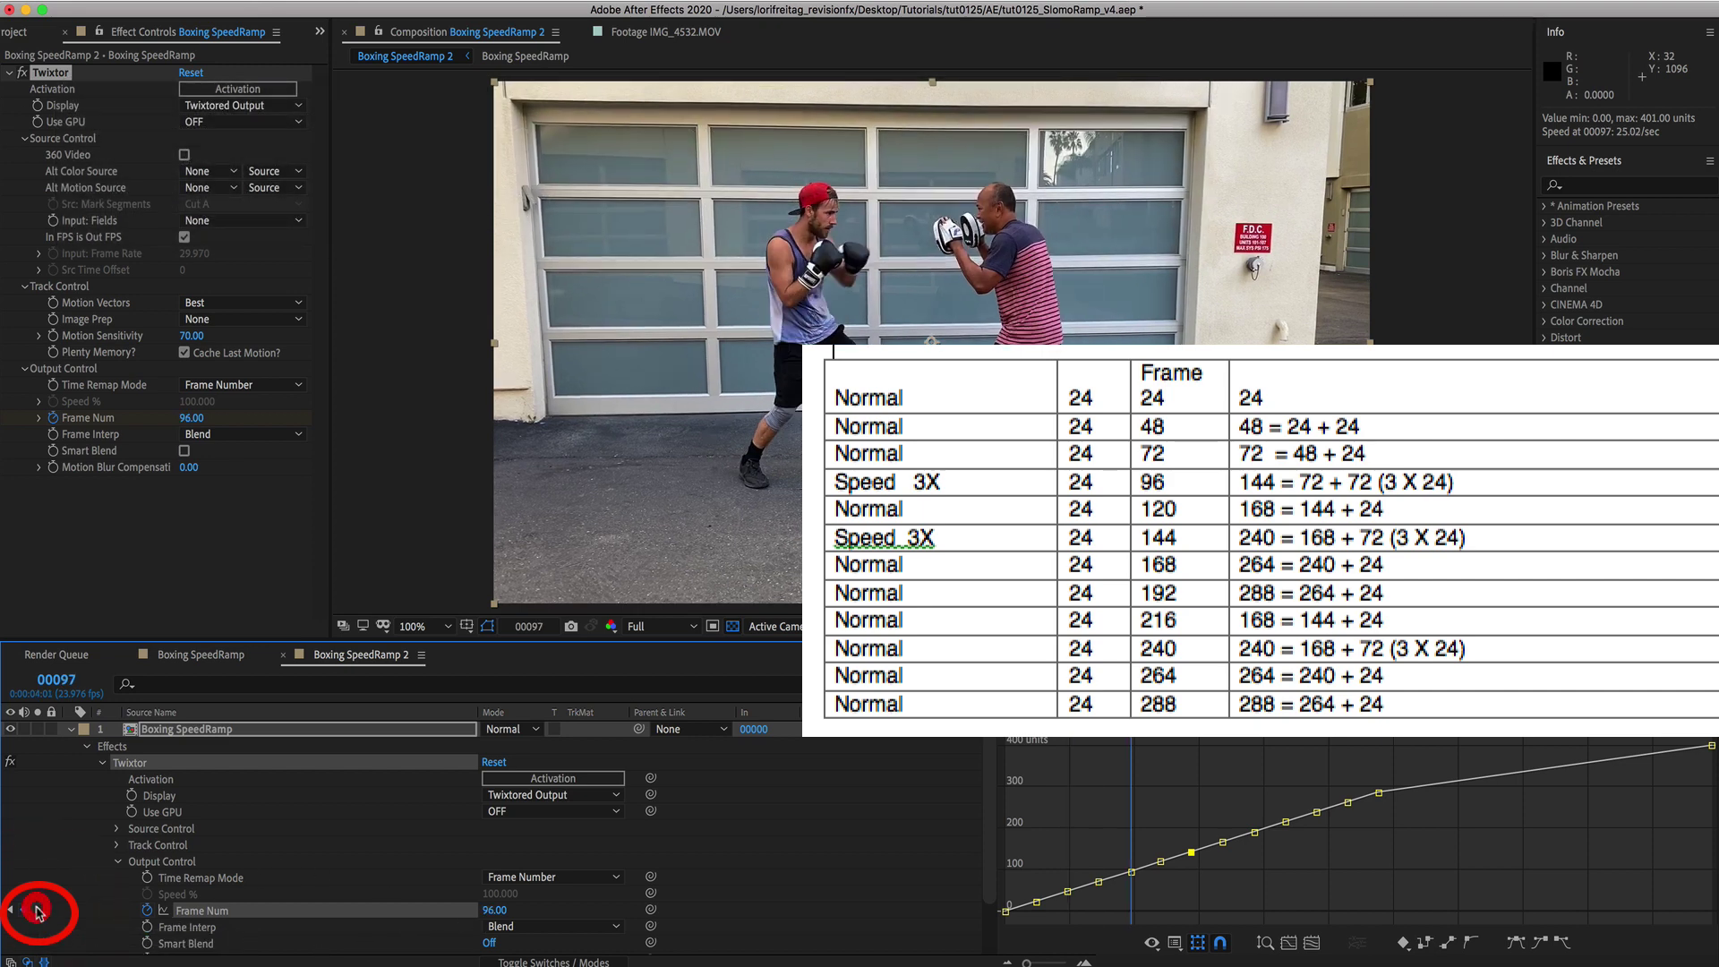
click(493, 911)
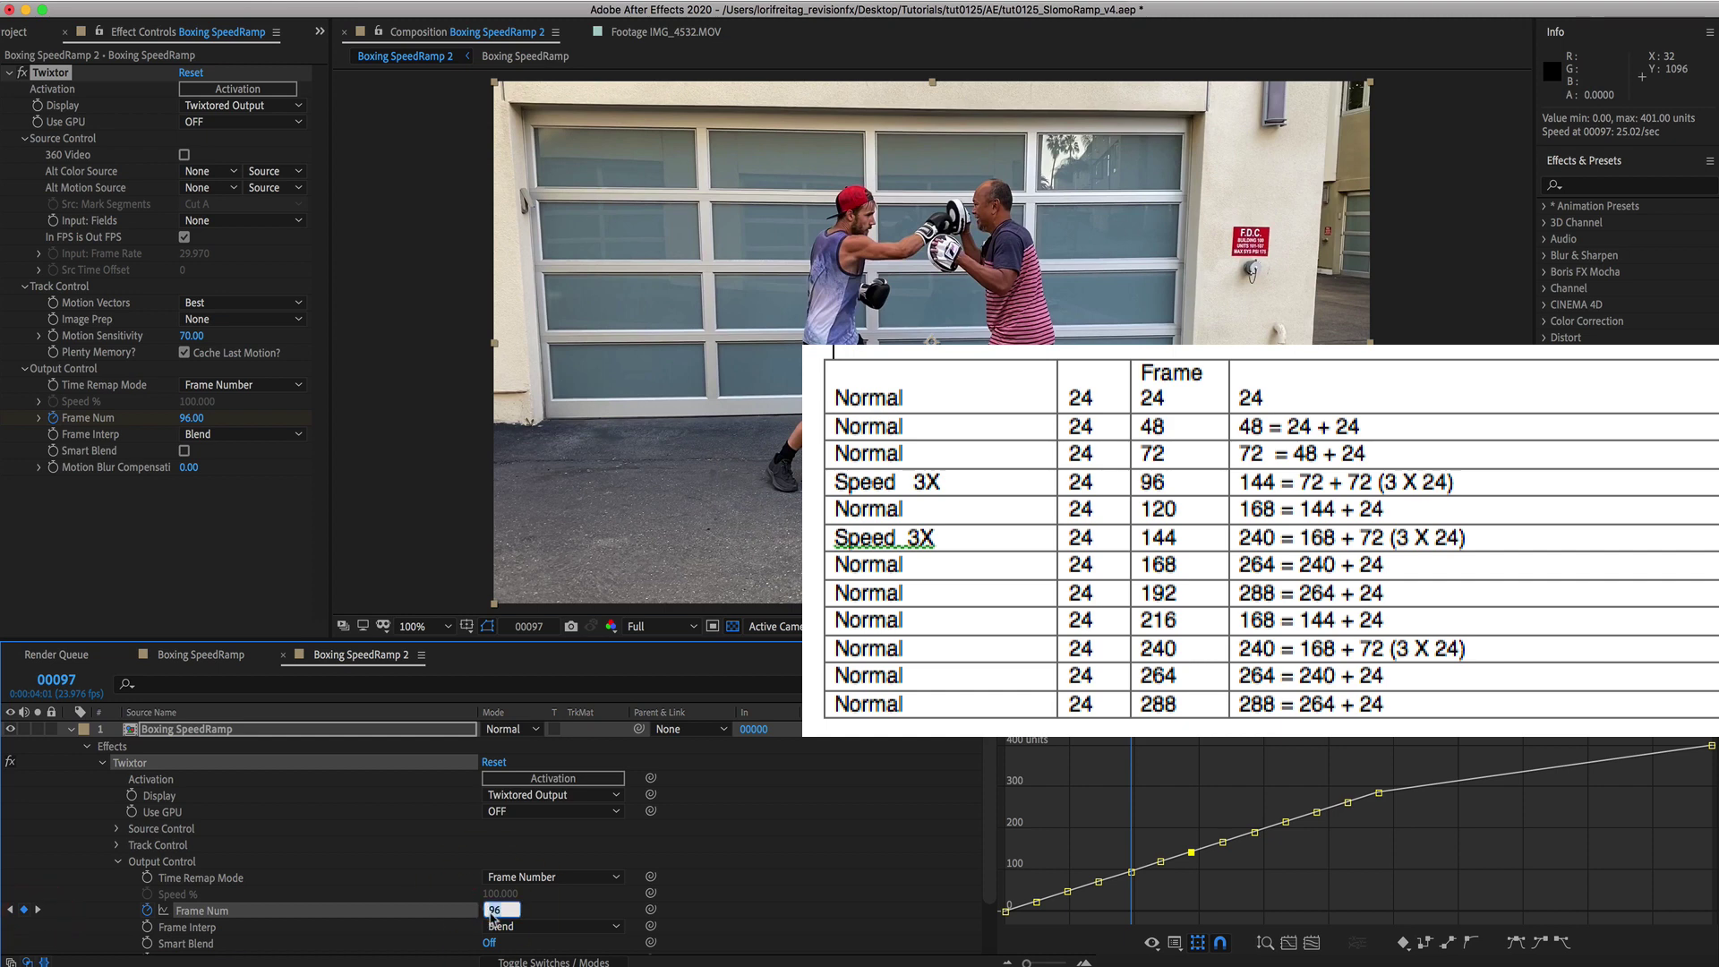
text(144)
Set Frame Num to 168 at frame 120 and 240 at frame 144
click(38, 909)
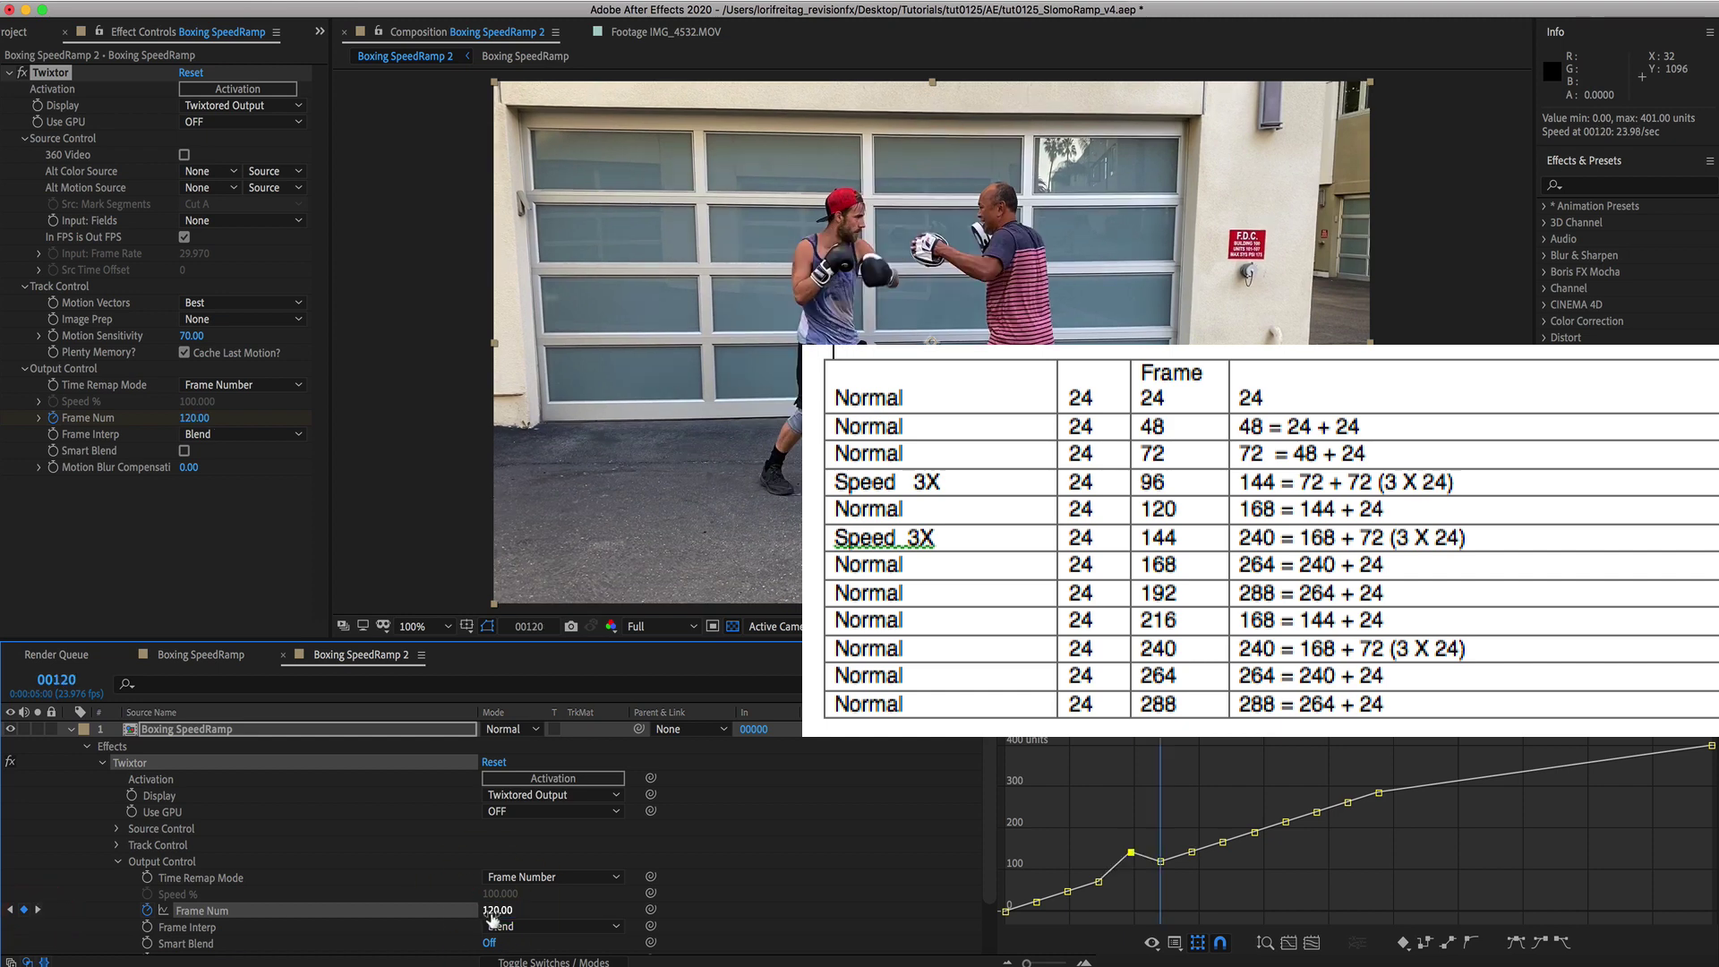
click(493, 911)
text(168)
key(Return)
click(39, 910)
click(494, 910)
text(240)
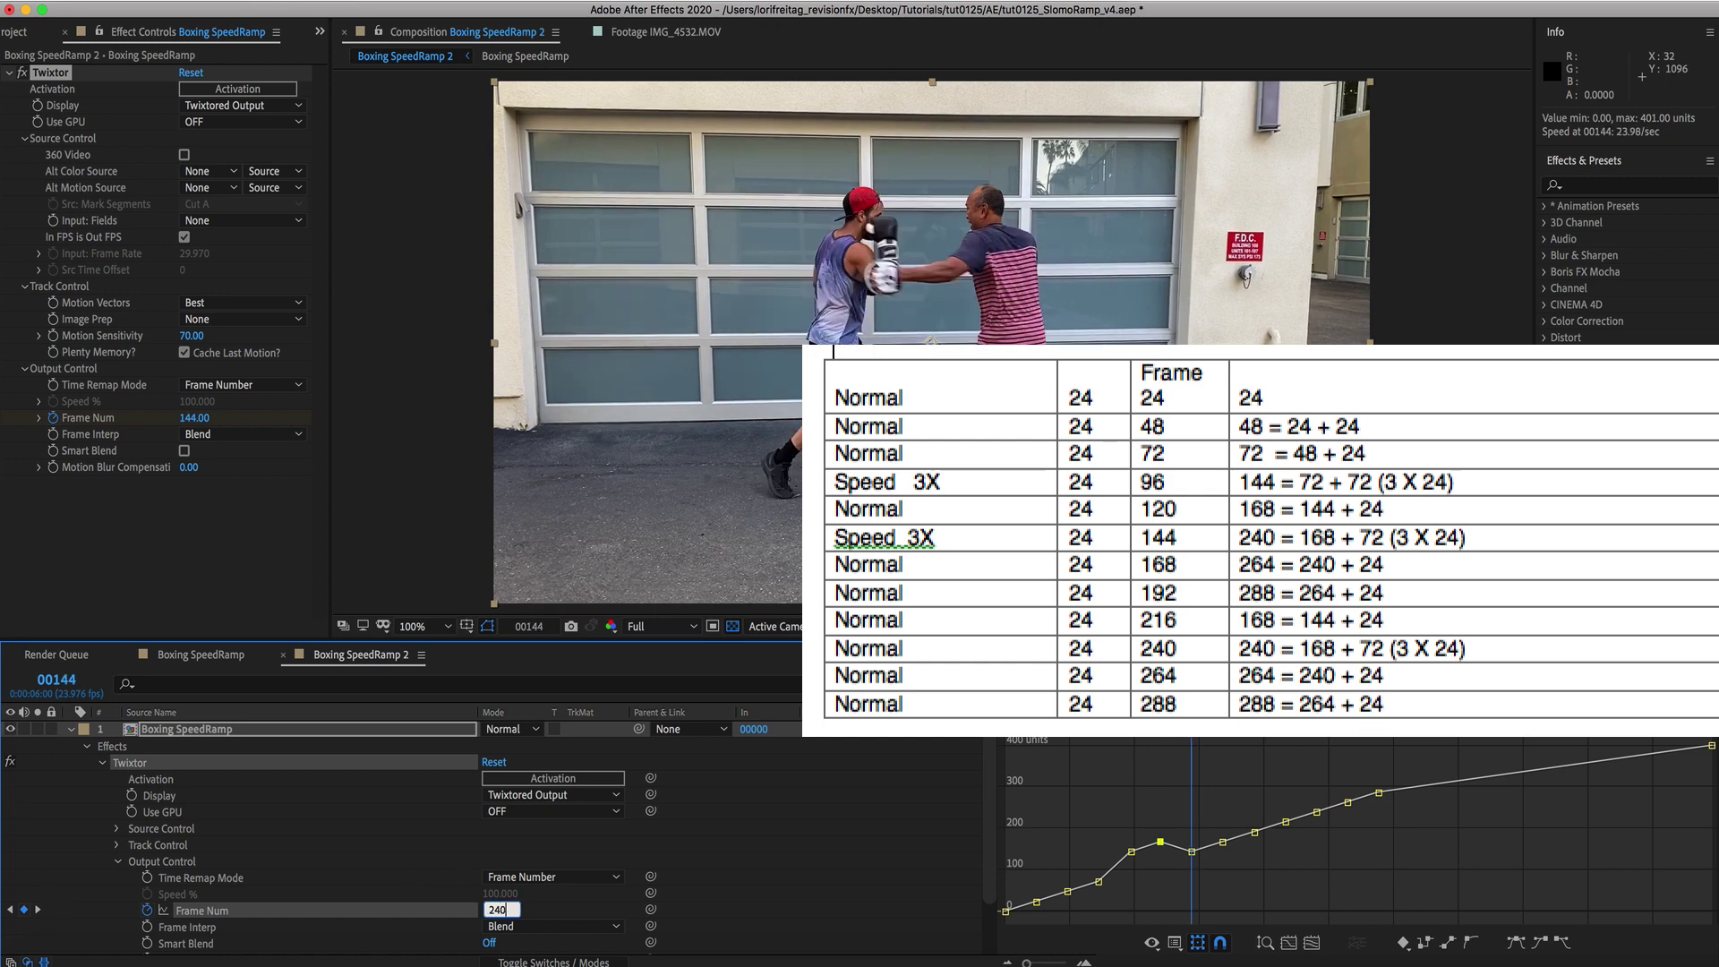
key(Return)
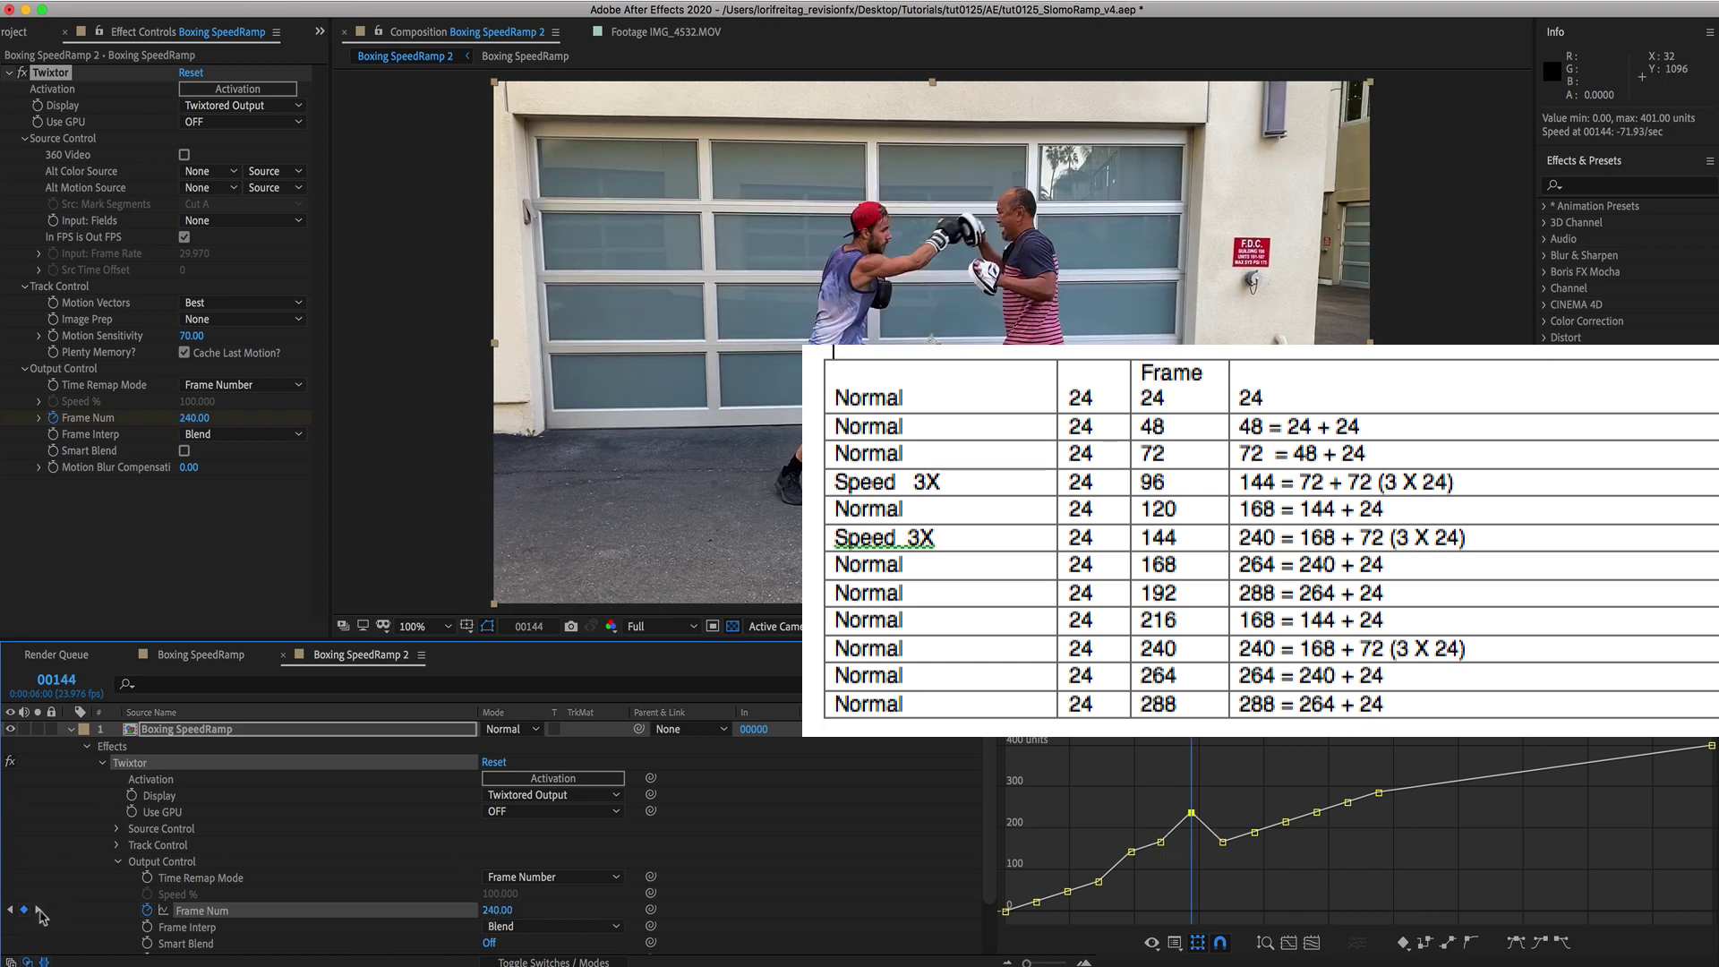
Set Frame Num to 401 at frame 312 and delete the extra keyframes before it
click(38, 910)
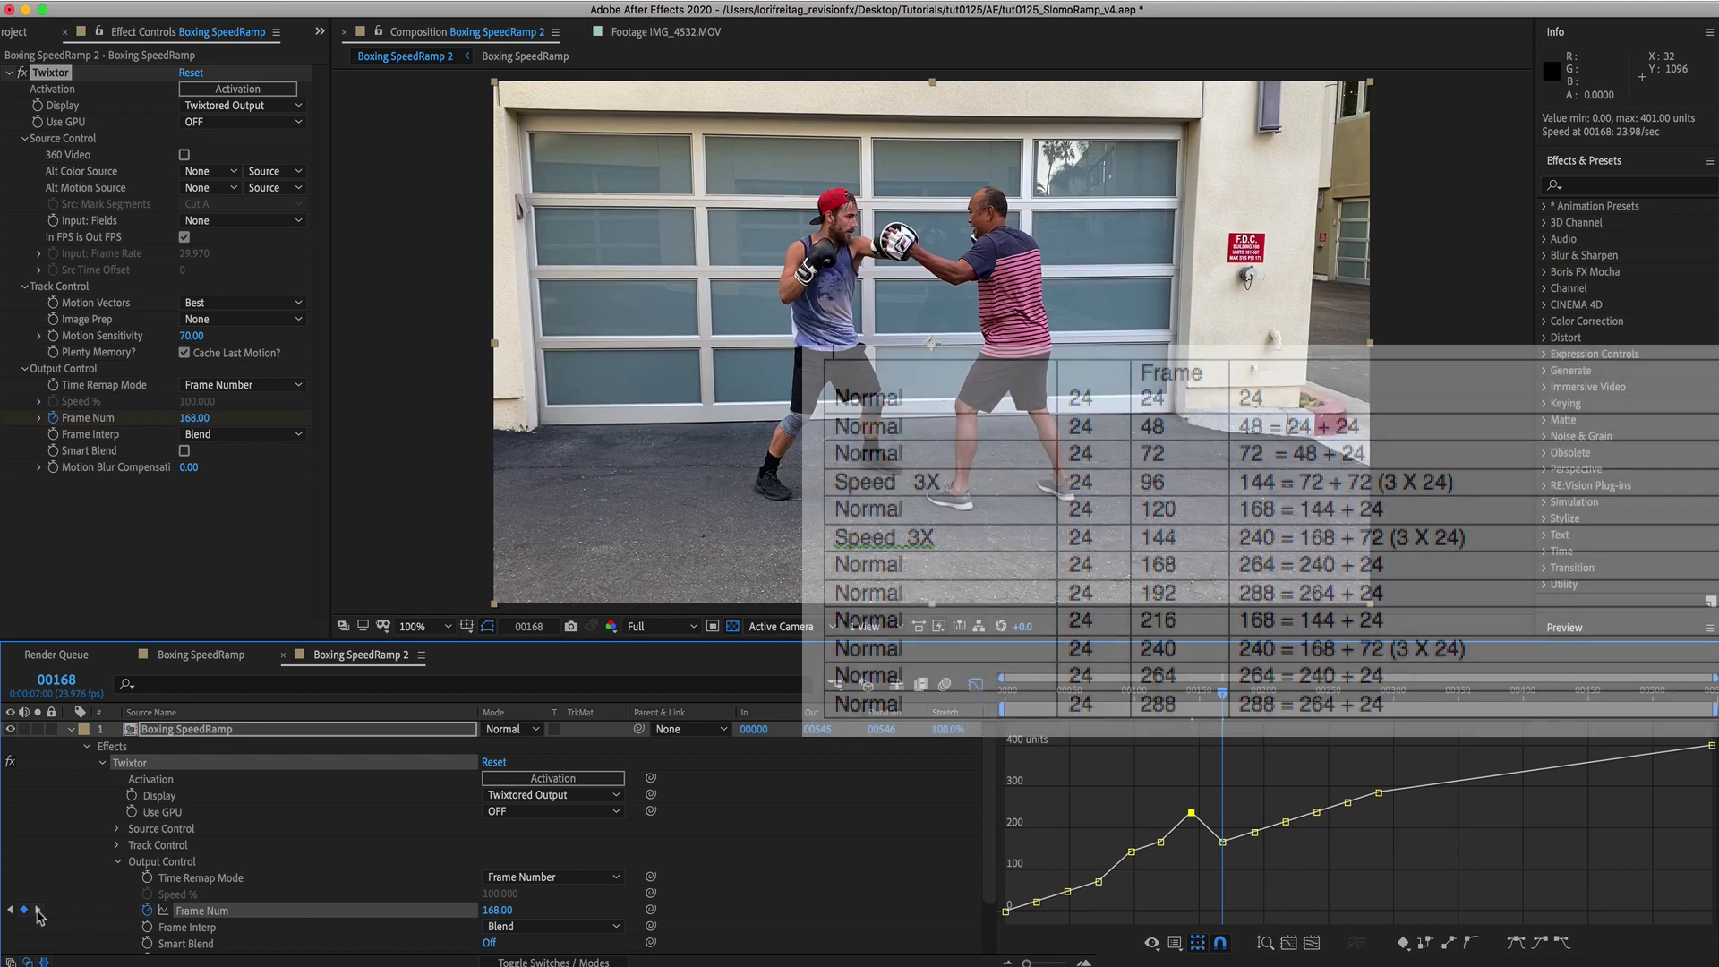
text(401)
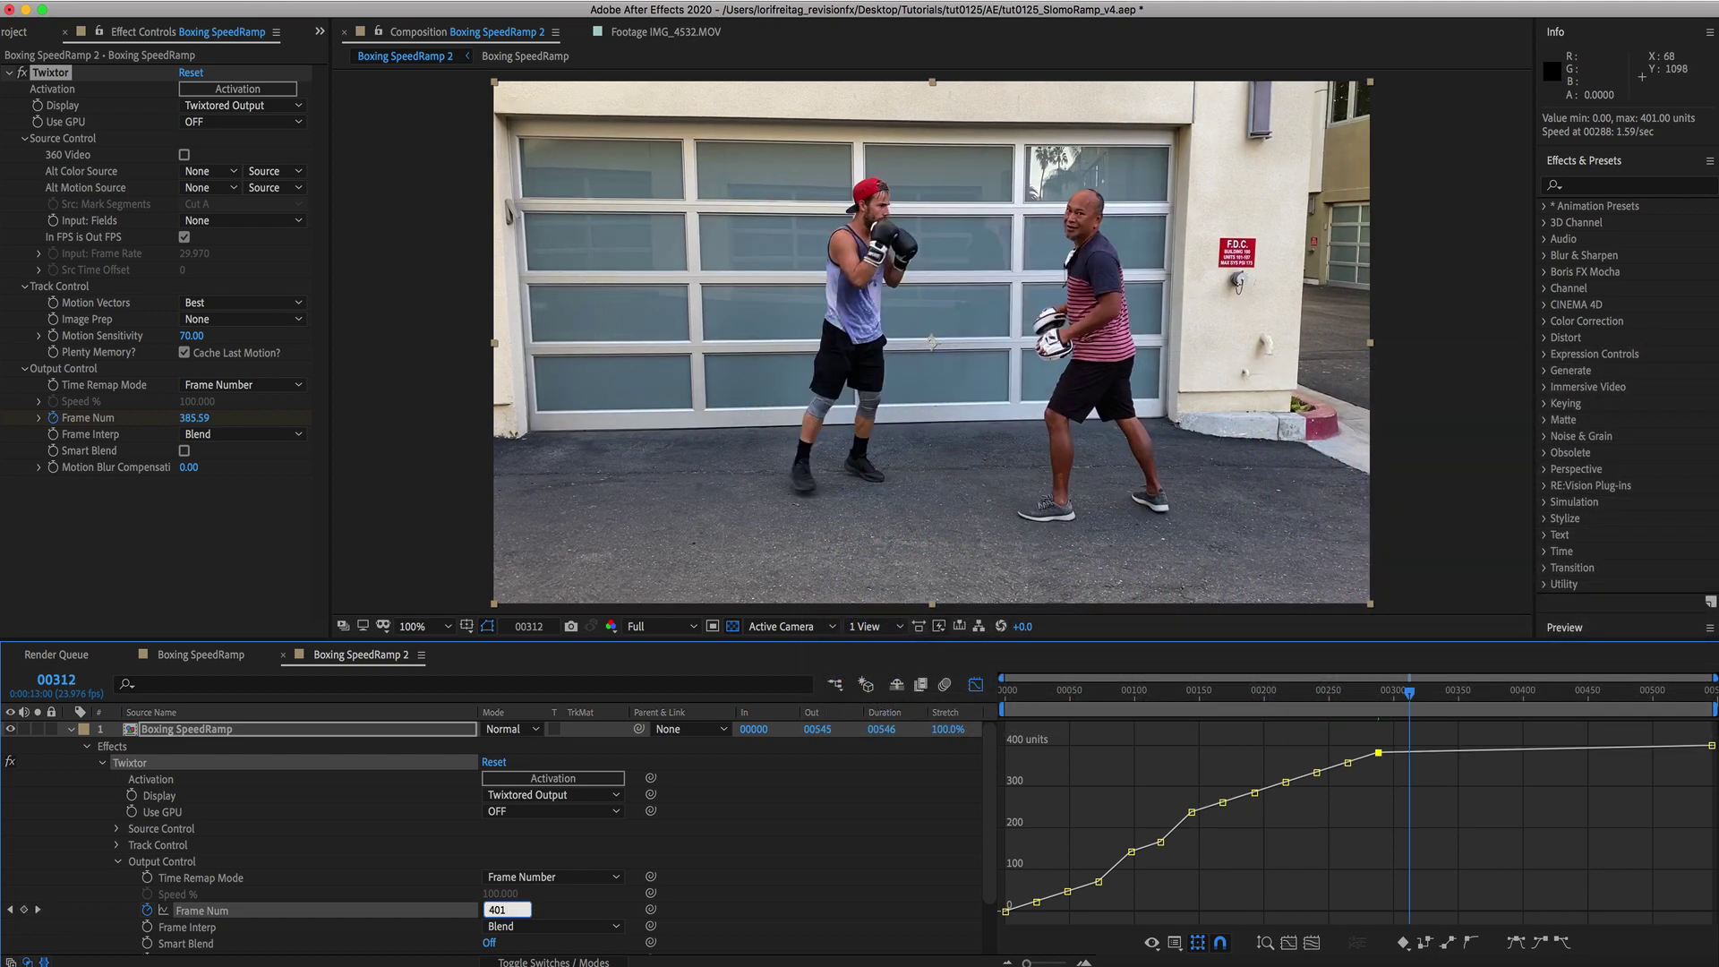
key(Return)
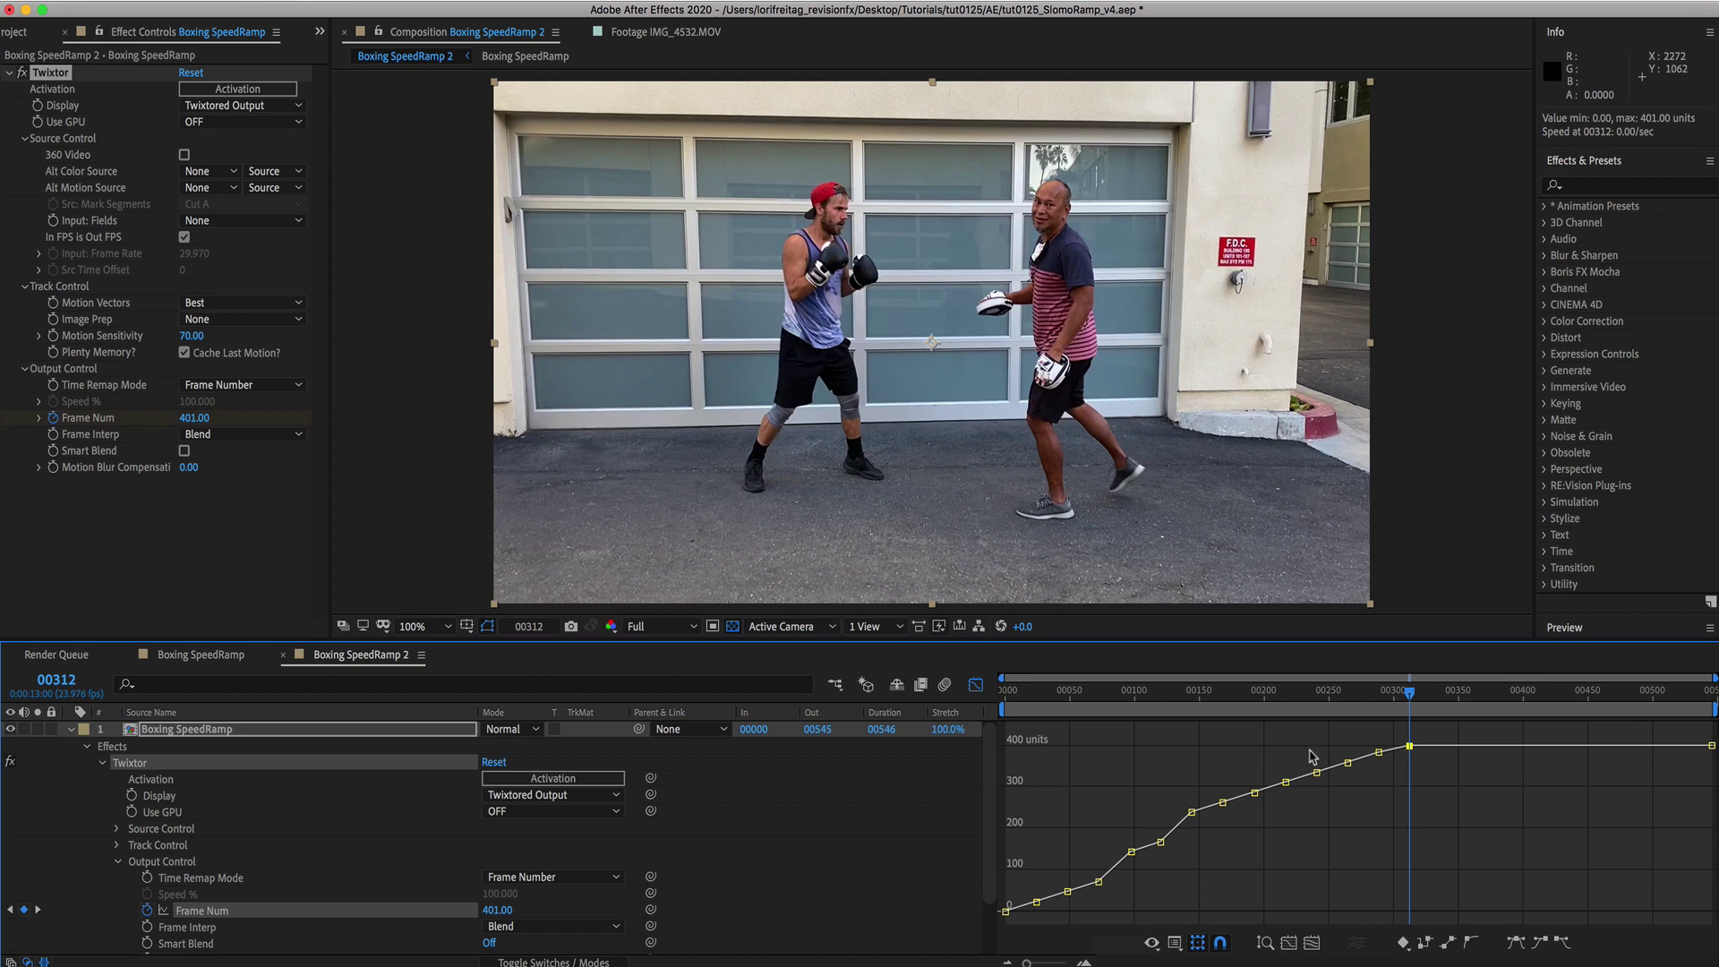
drag(1222, 738, 1374, 822)
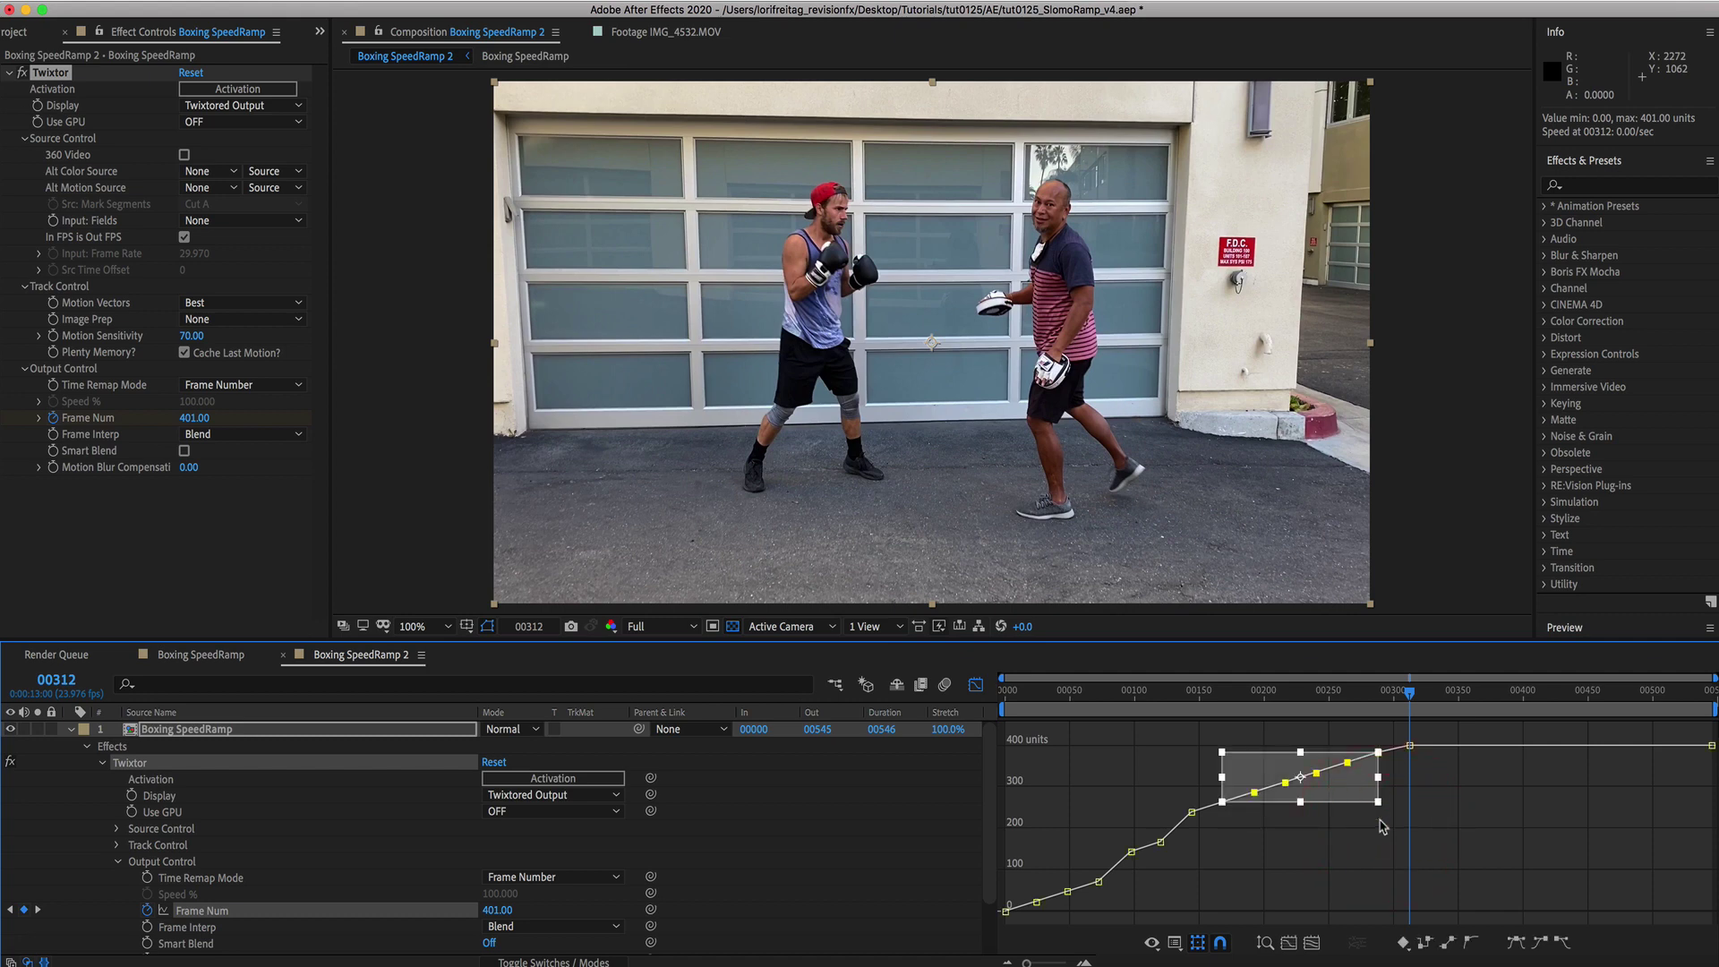
key(Delete)
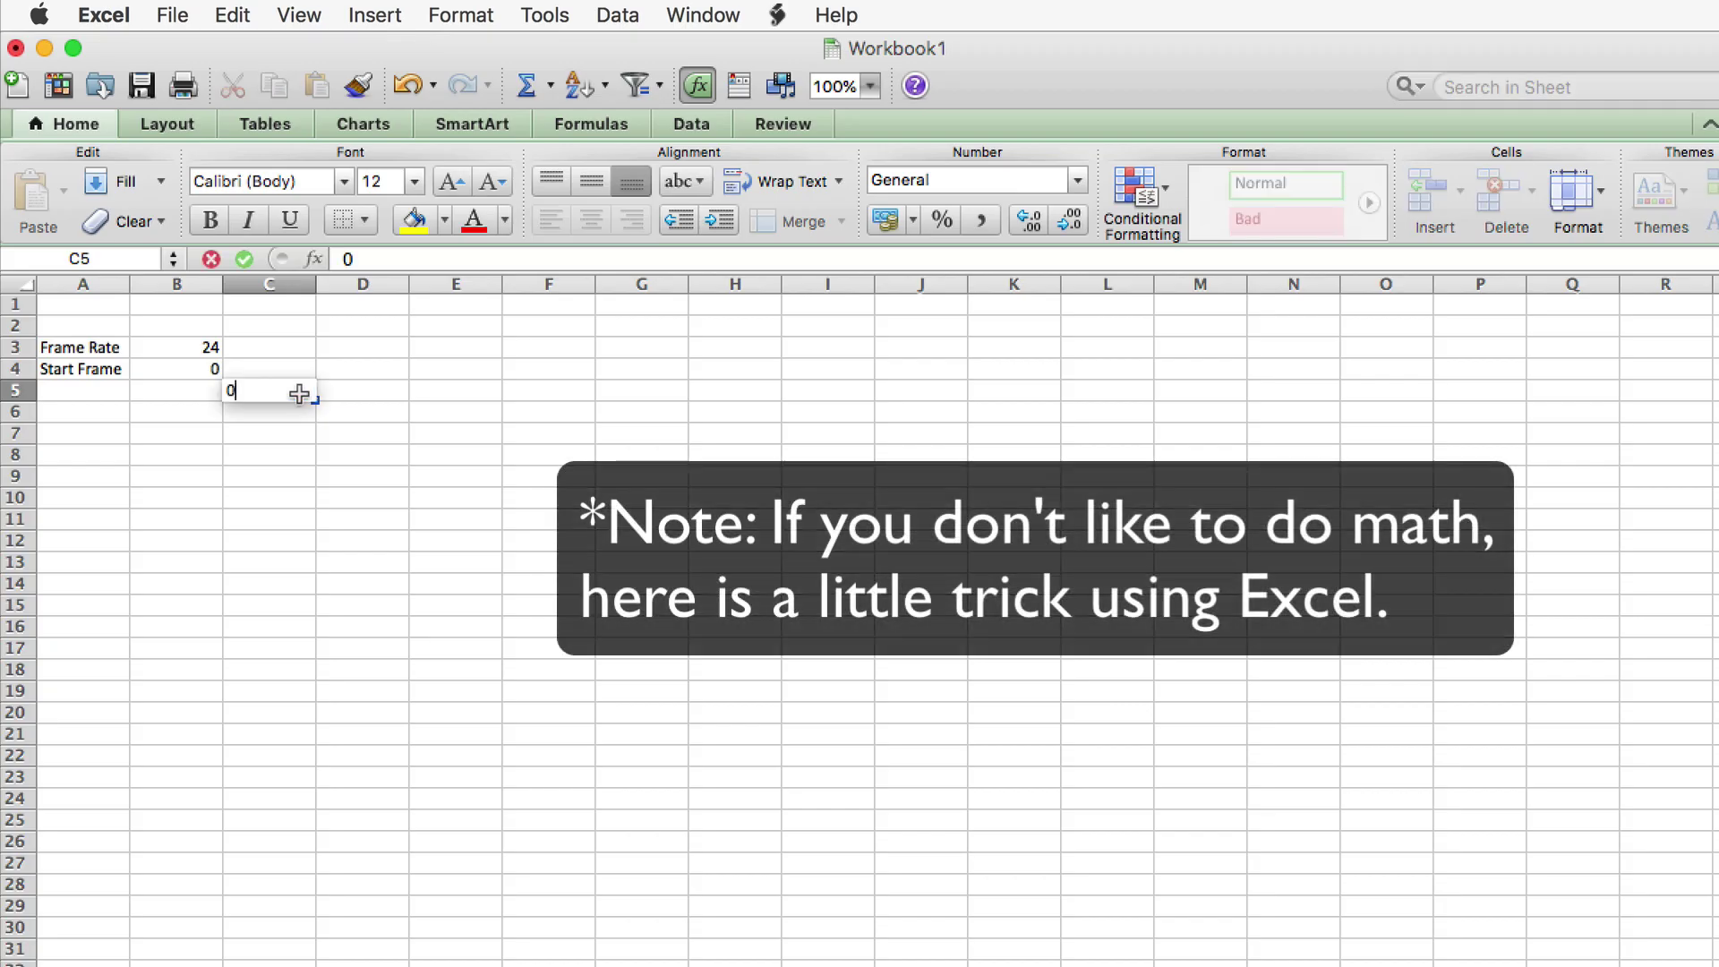
Fill C5:C30 with frames 0 to 600 using =C5+24 filled down, then copy the column
key(Return)
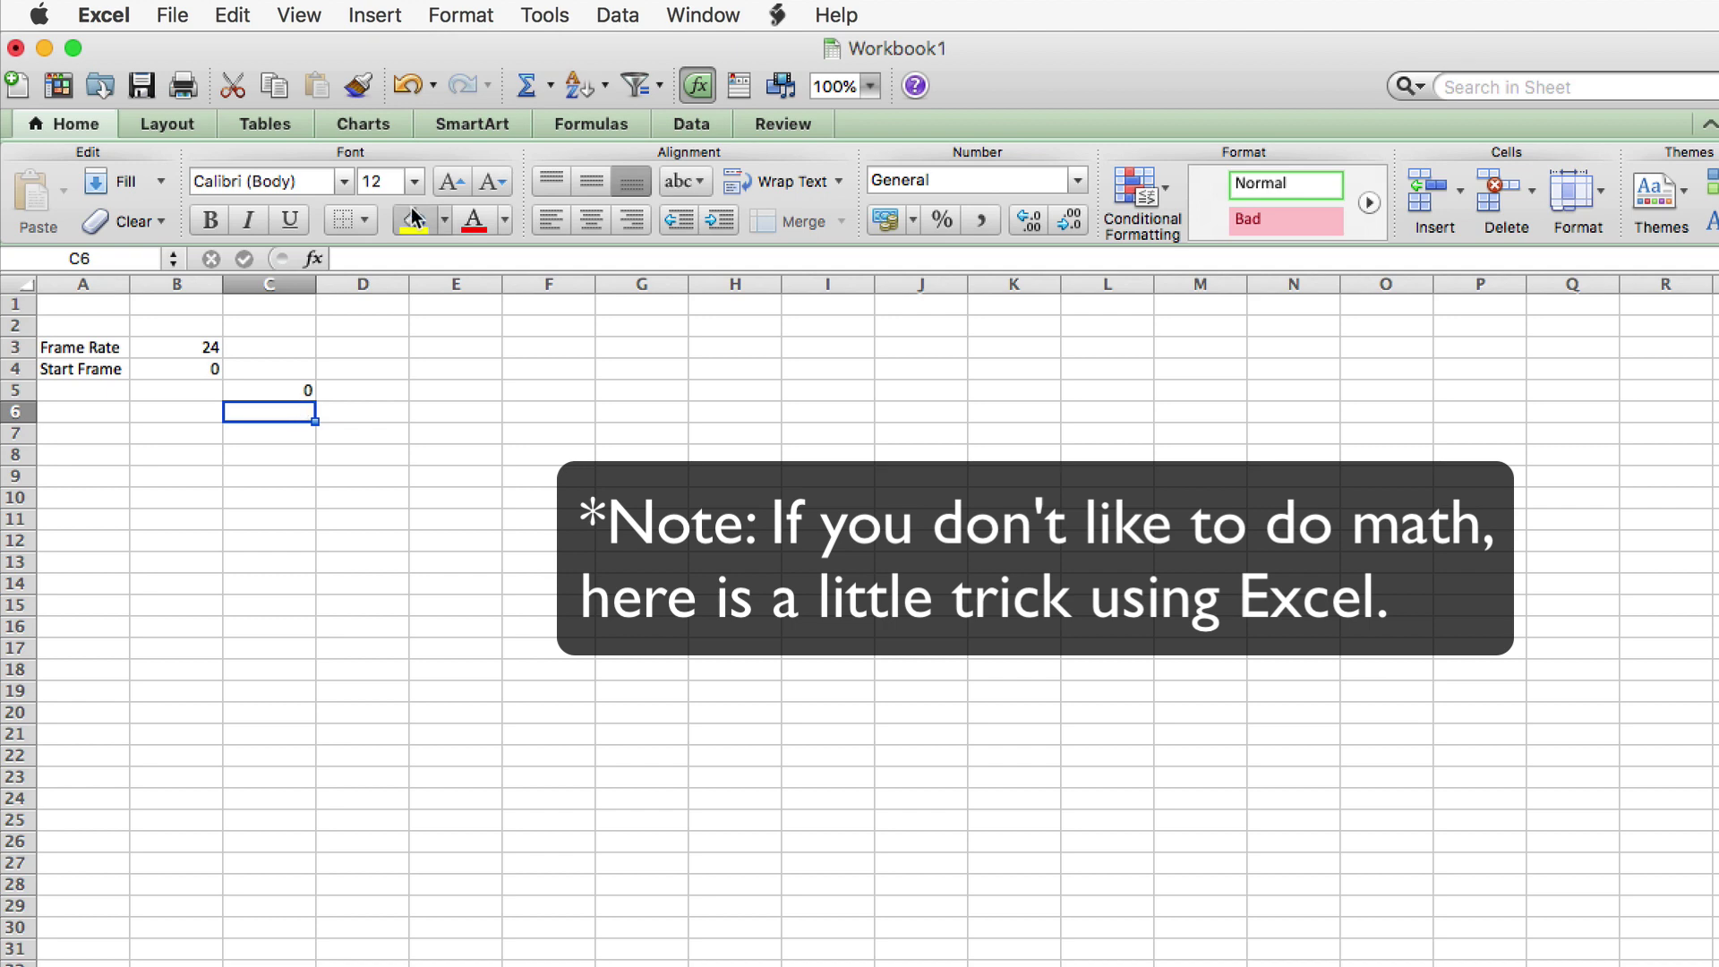
click(391, 259)
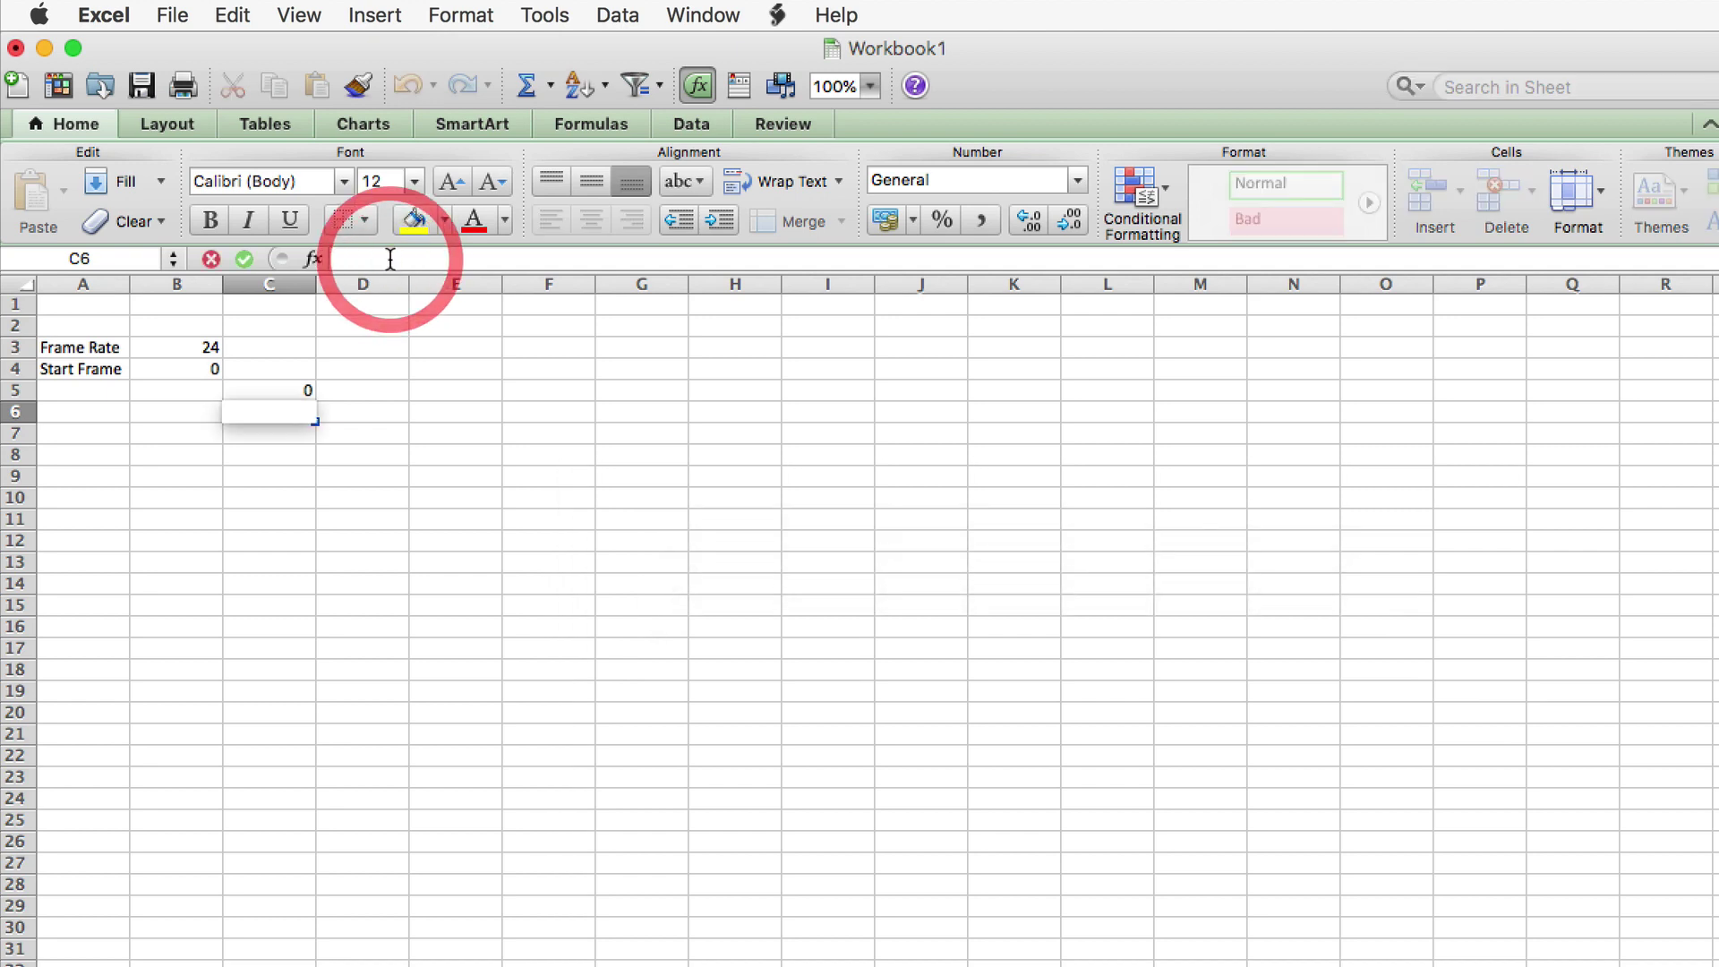
text(=)
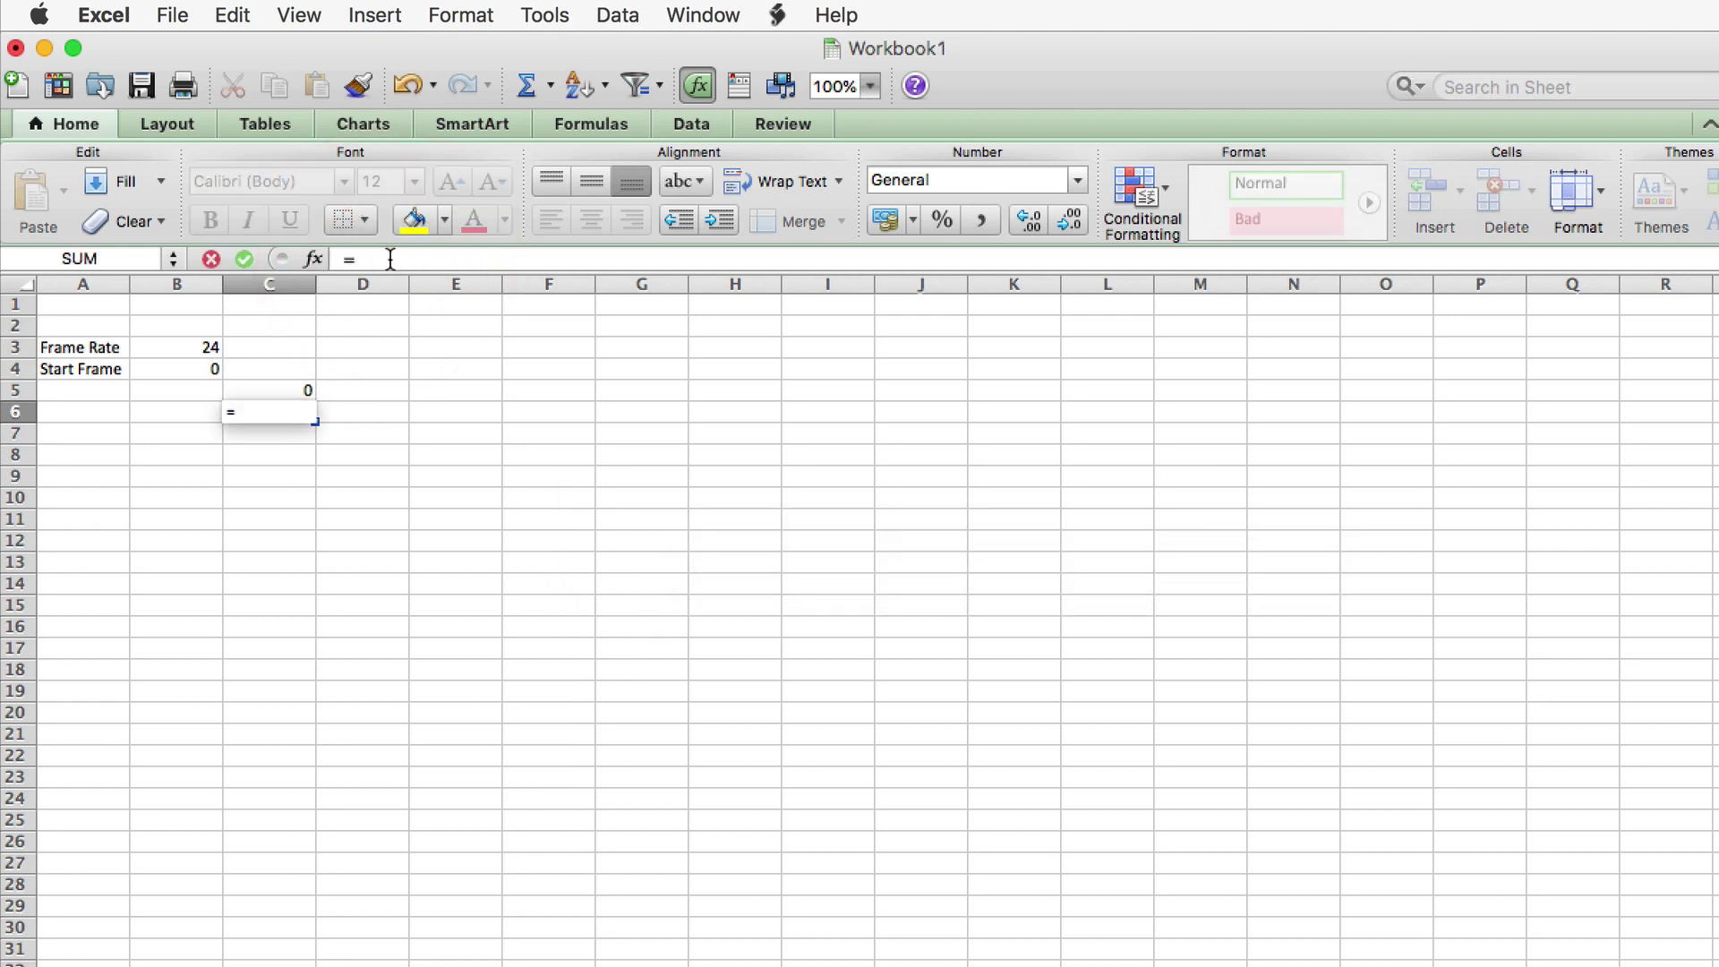
text(C5+24)
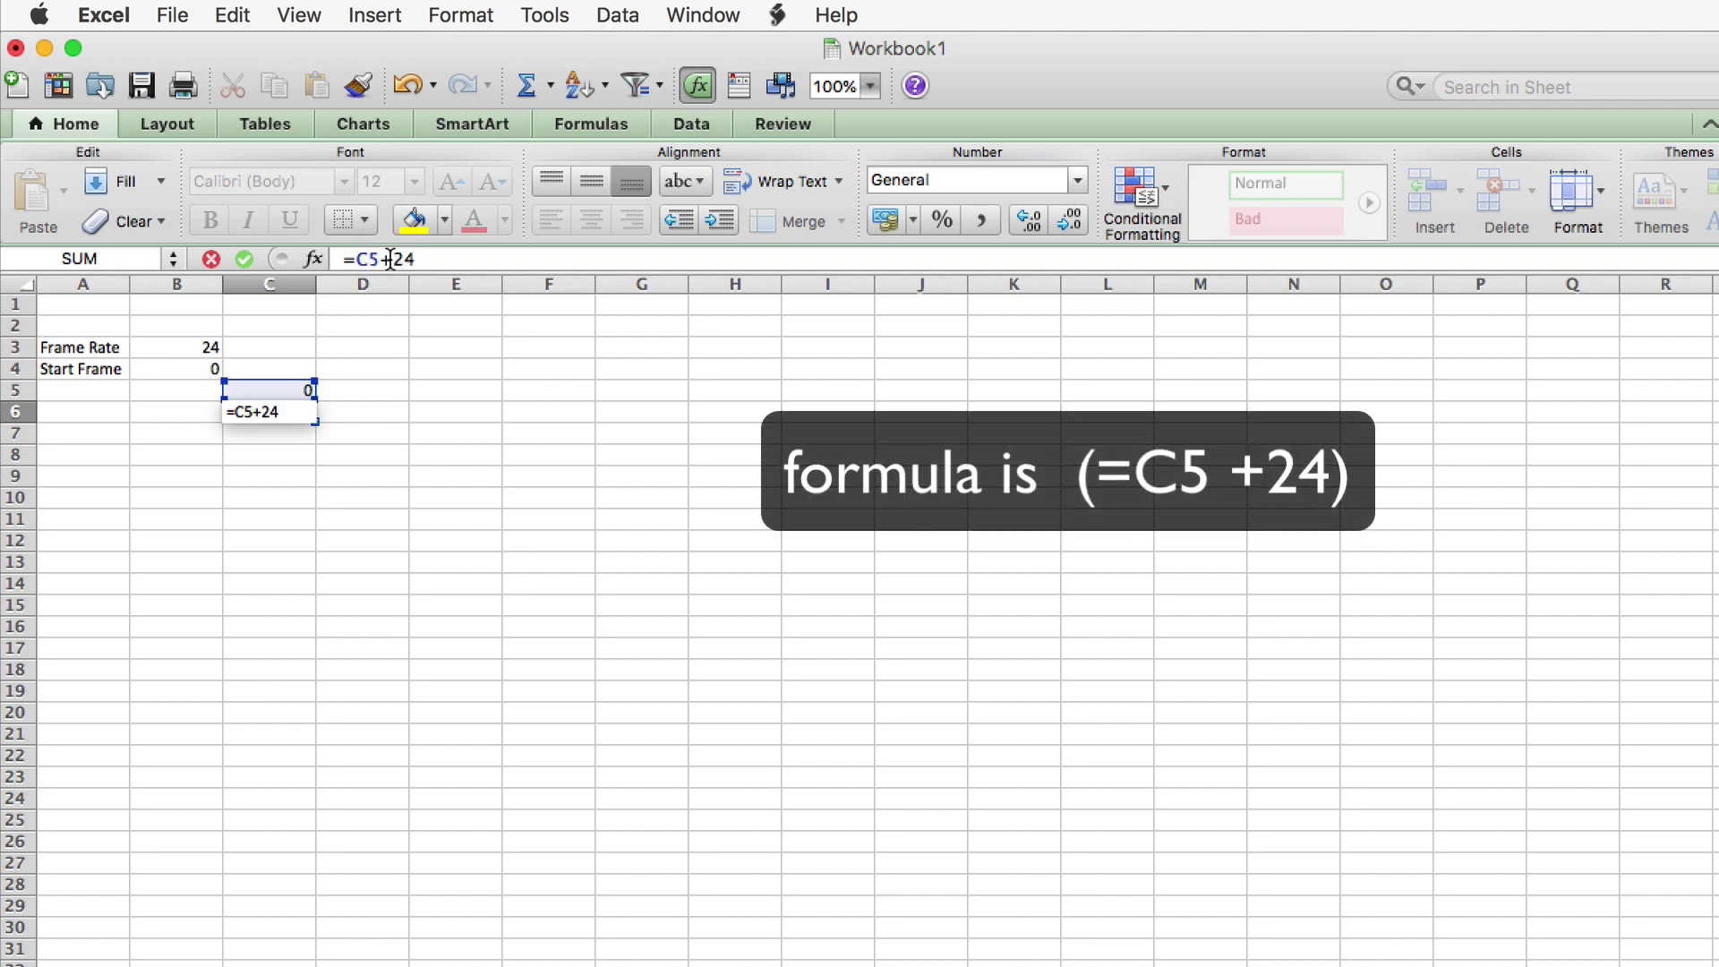
key(Return)
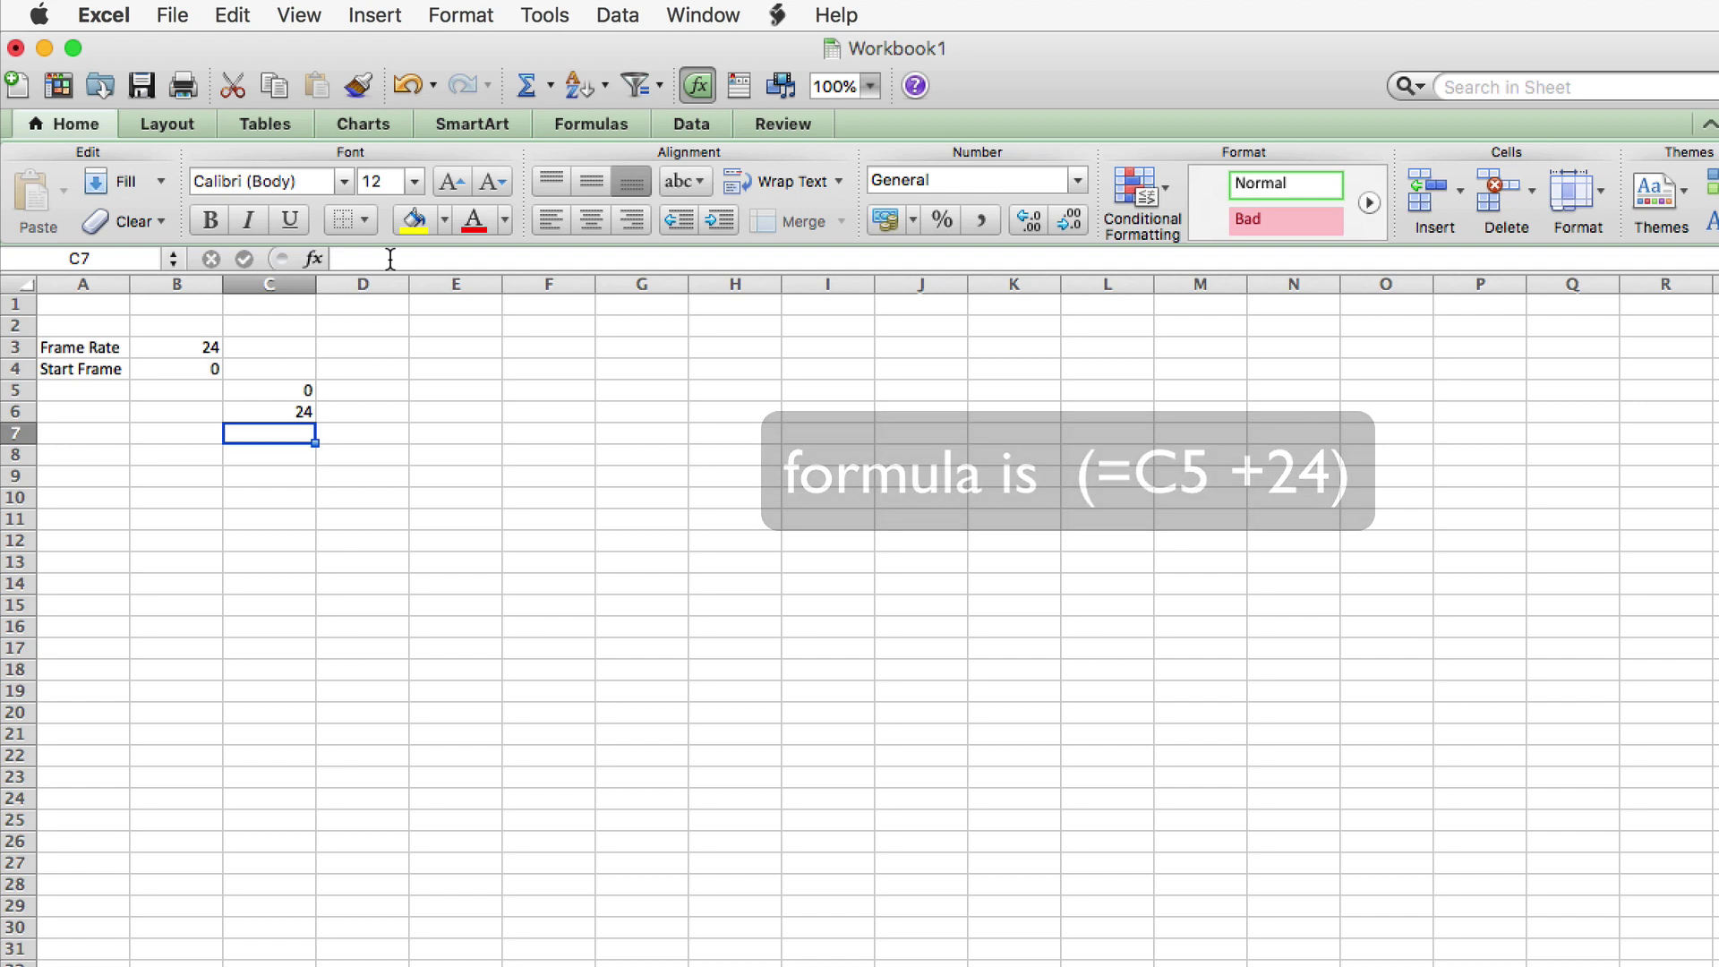
click(247, 415)
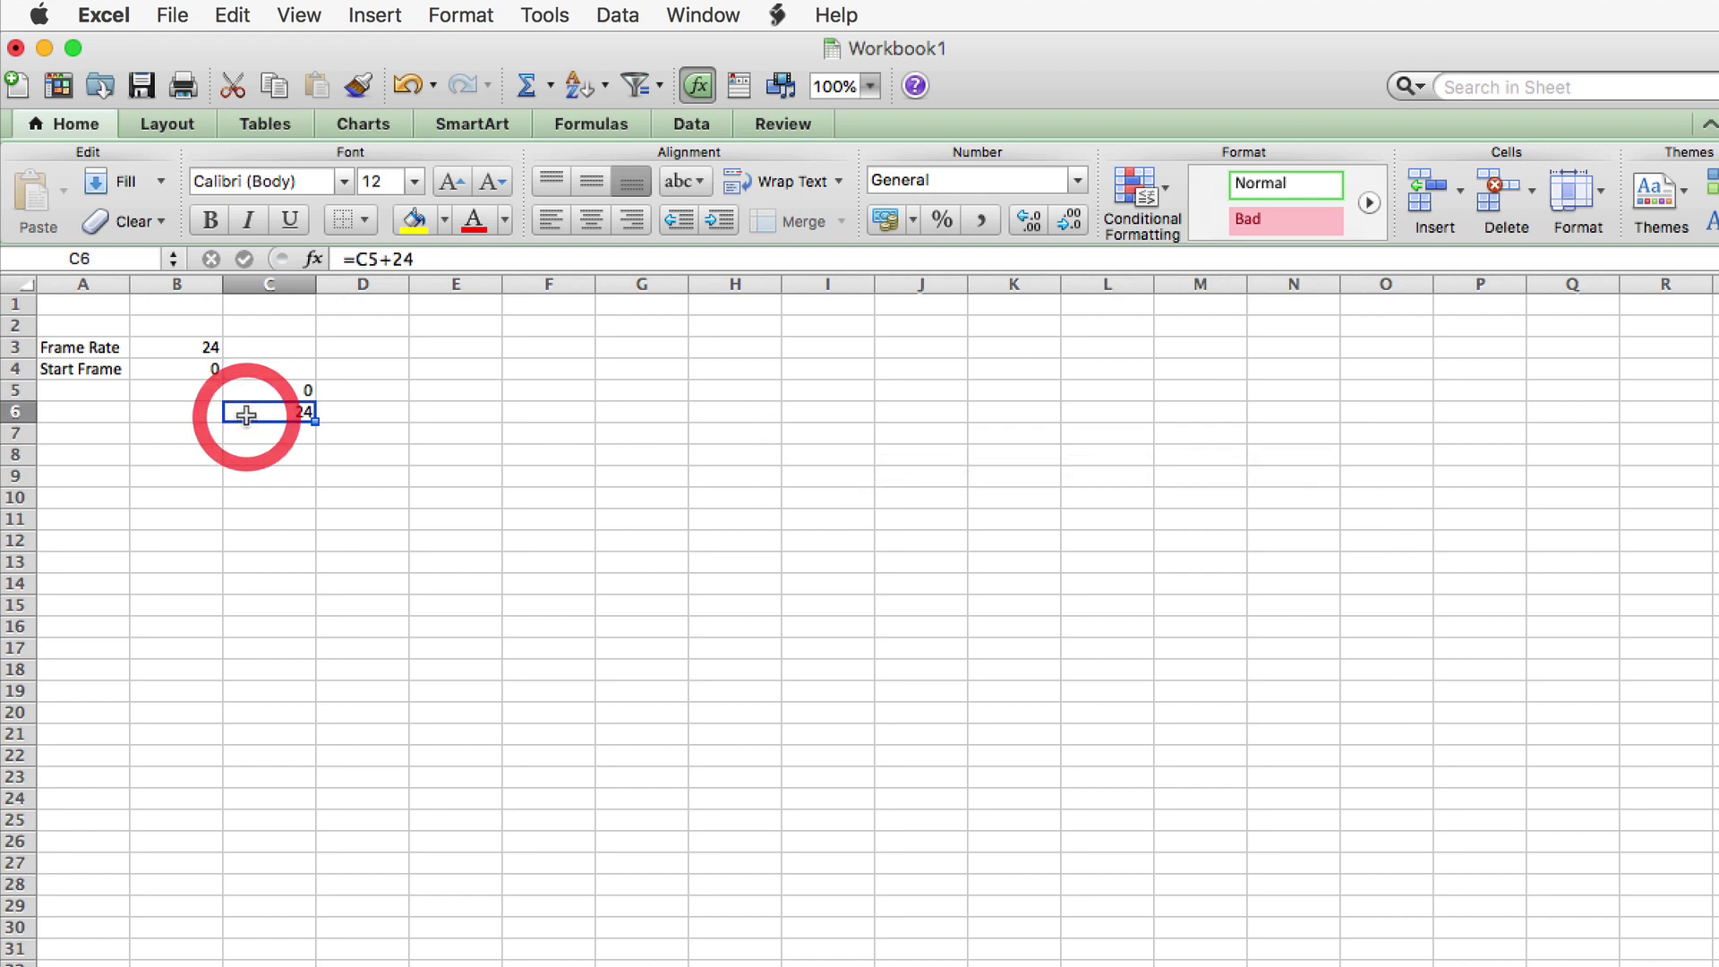
key(super+c)
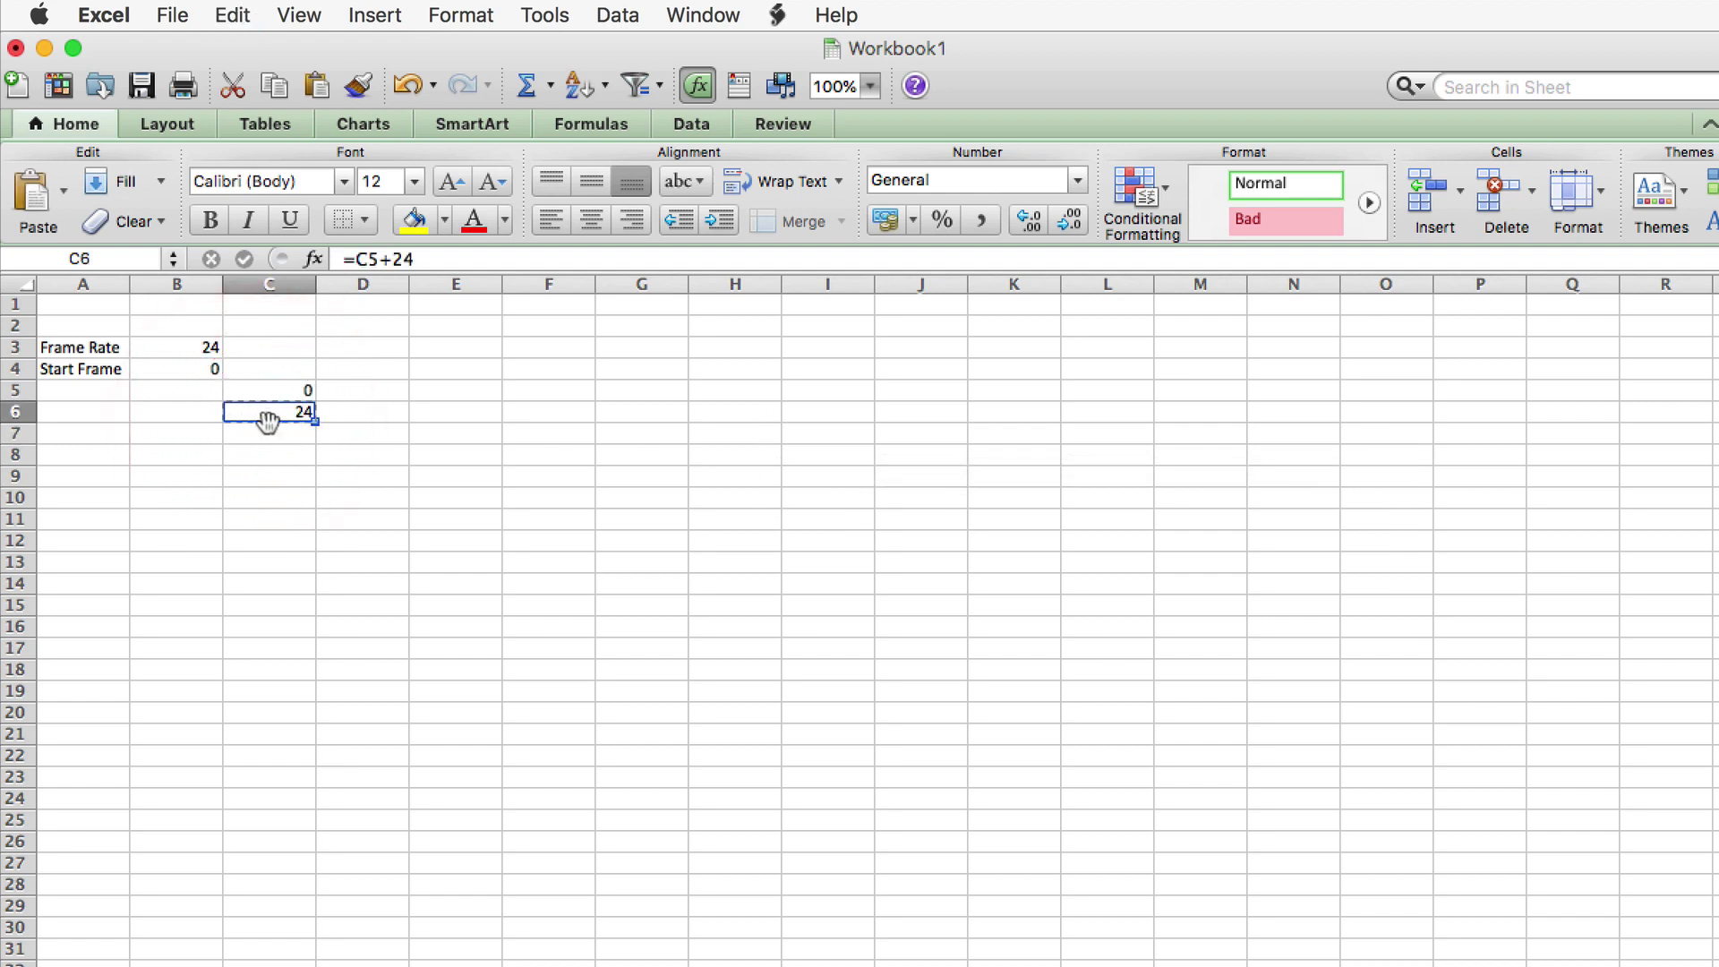
drag(264, 433, 231, 935)
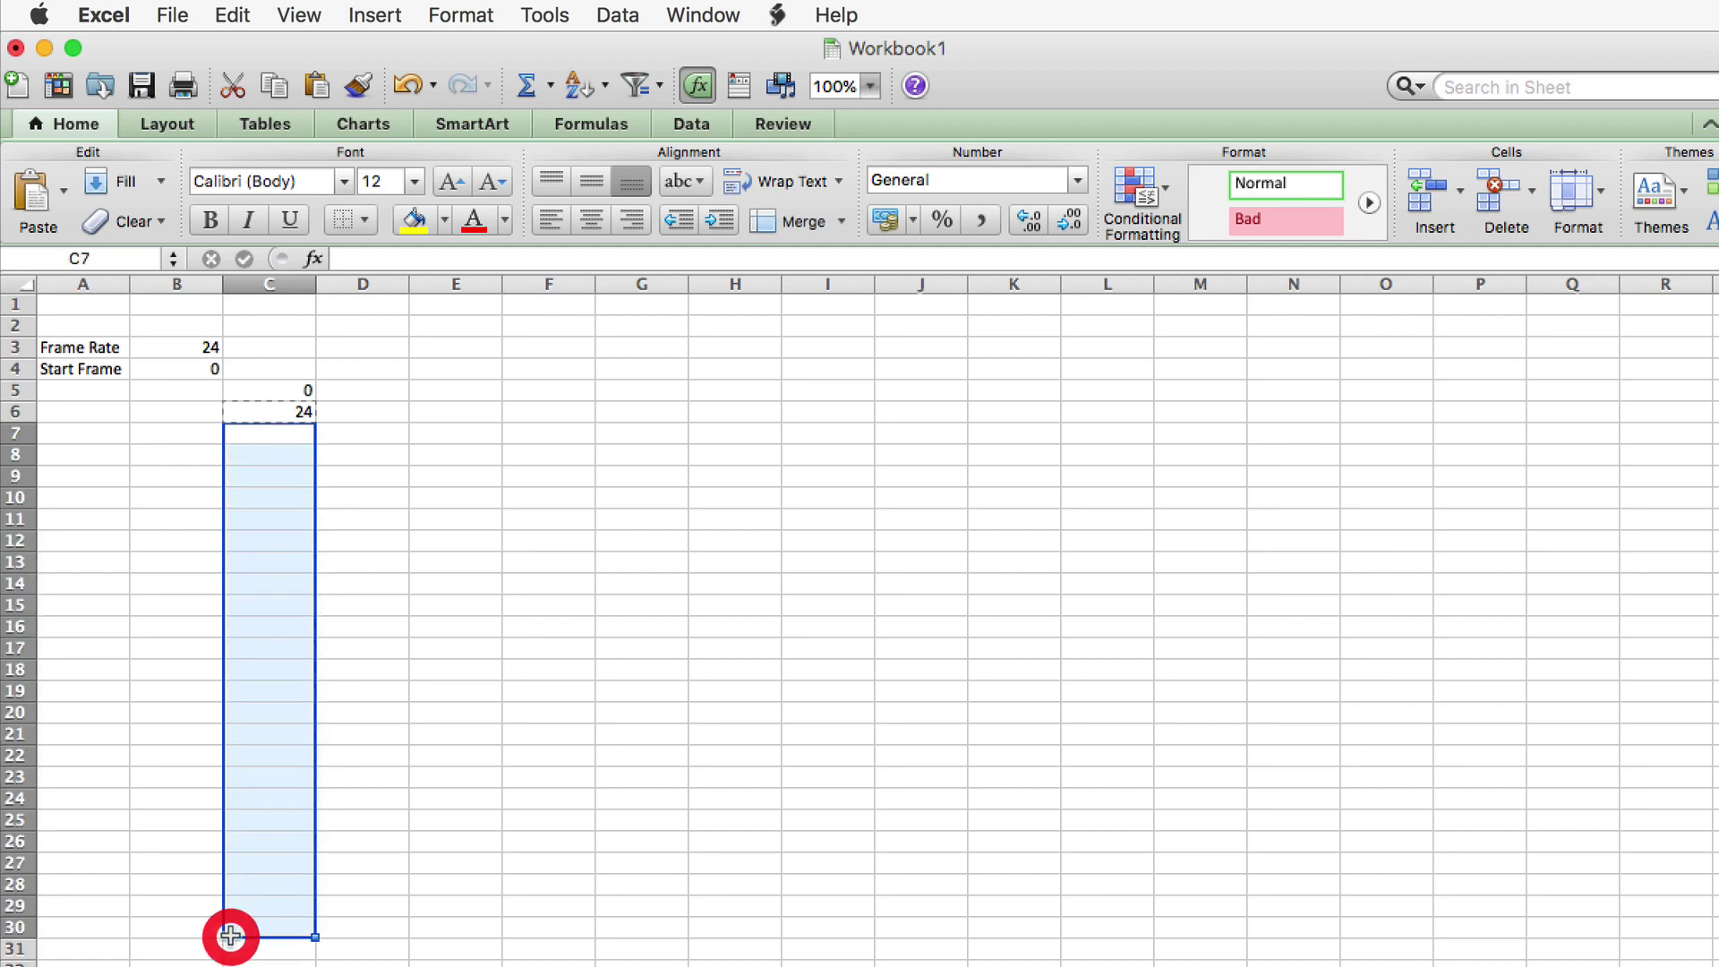
key(super+v)
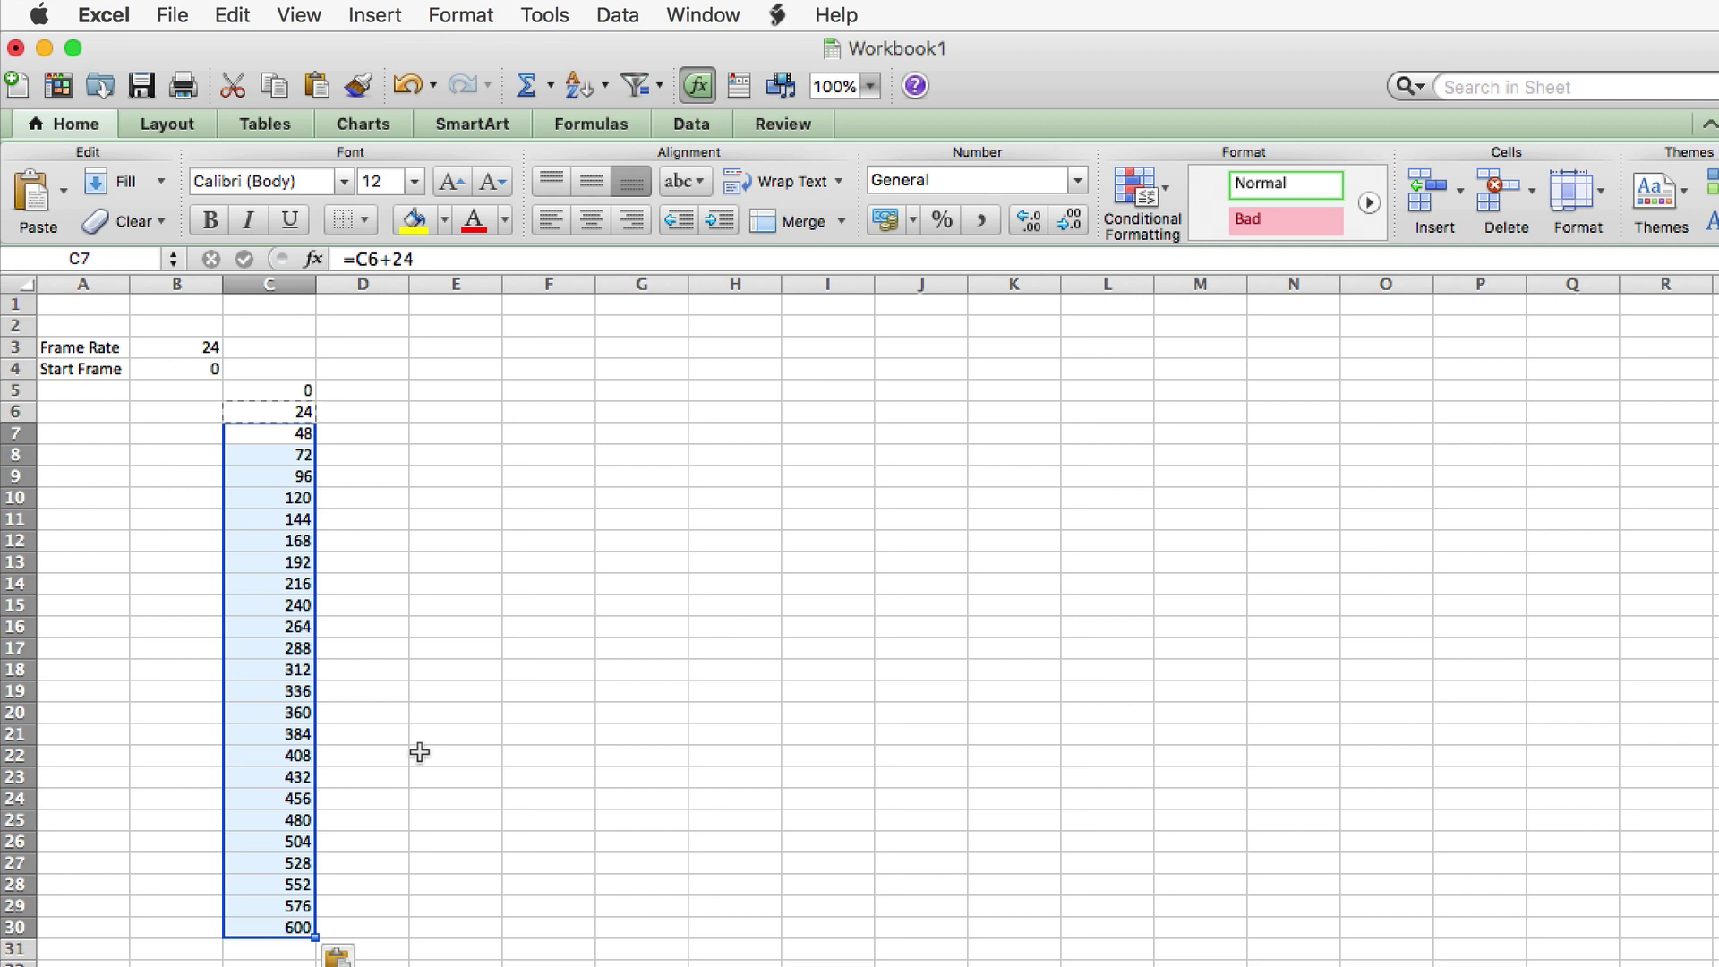
drag(257, 395, 269, 915)
key(super+c)
Paste the frame numbers into column D and multiply the D8 and D10 formulas by 3
click(364, 391)
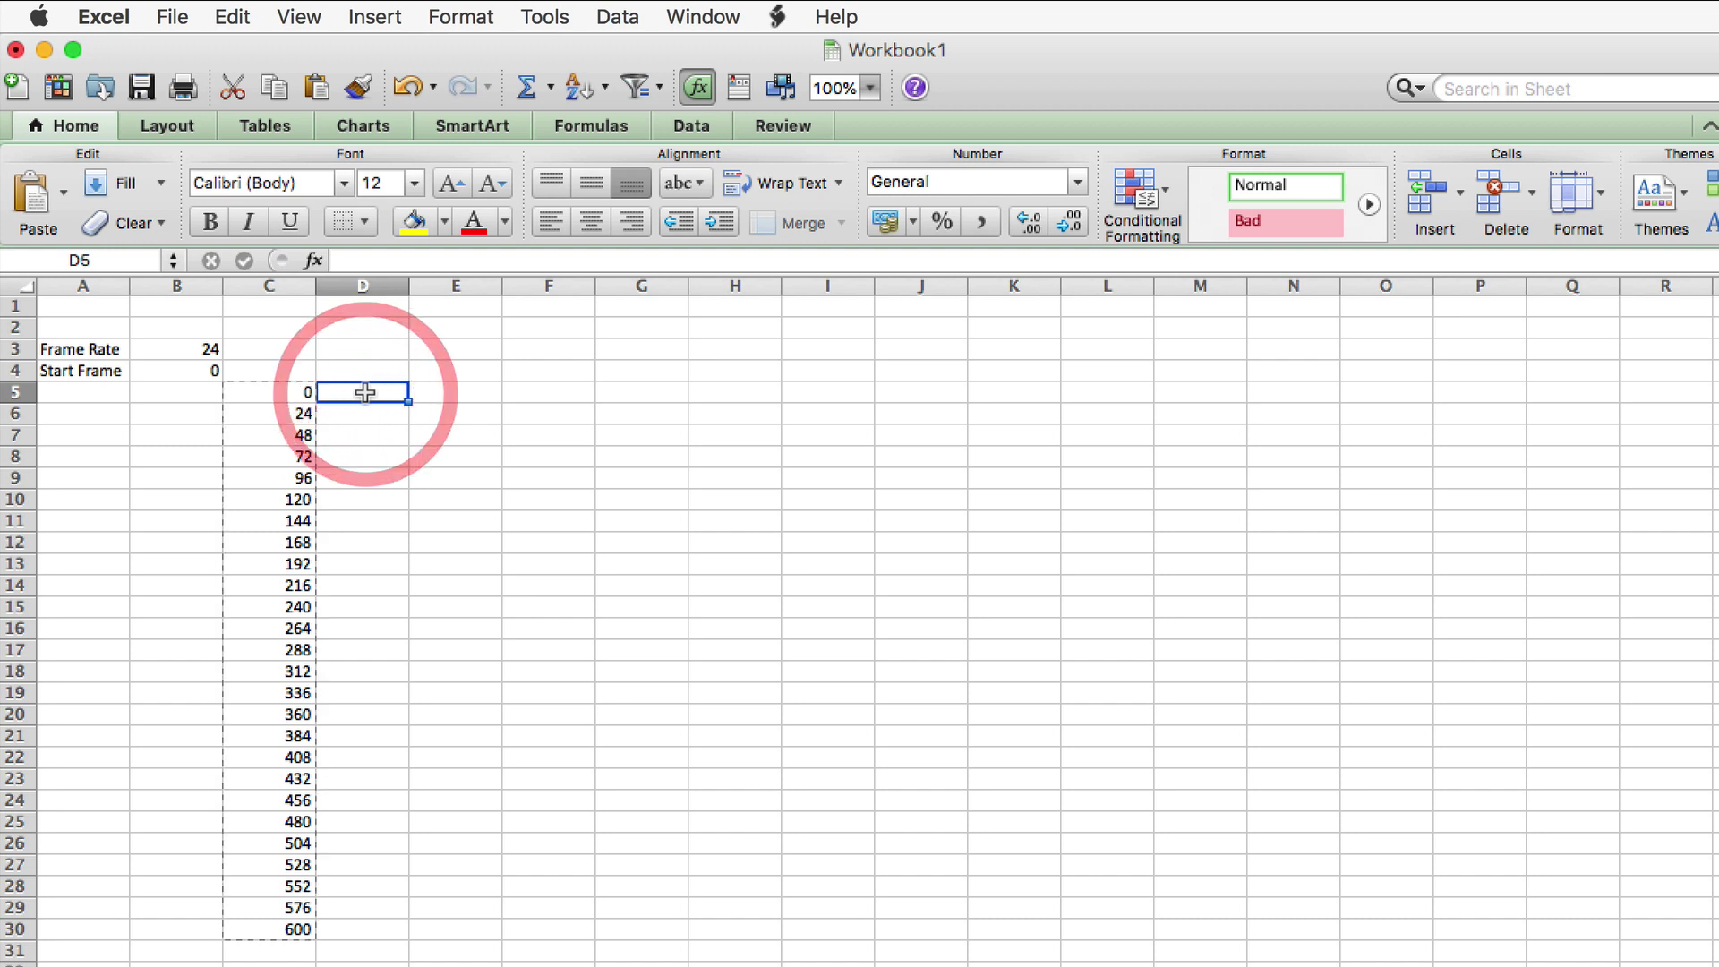
key(super+v)
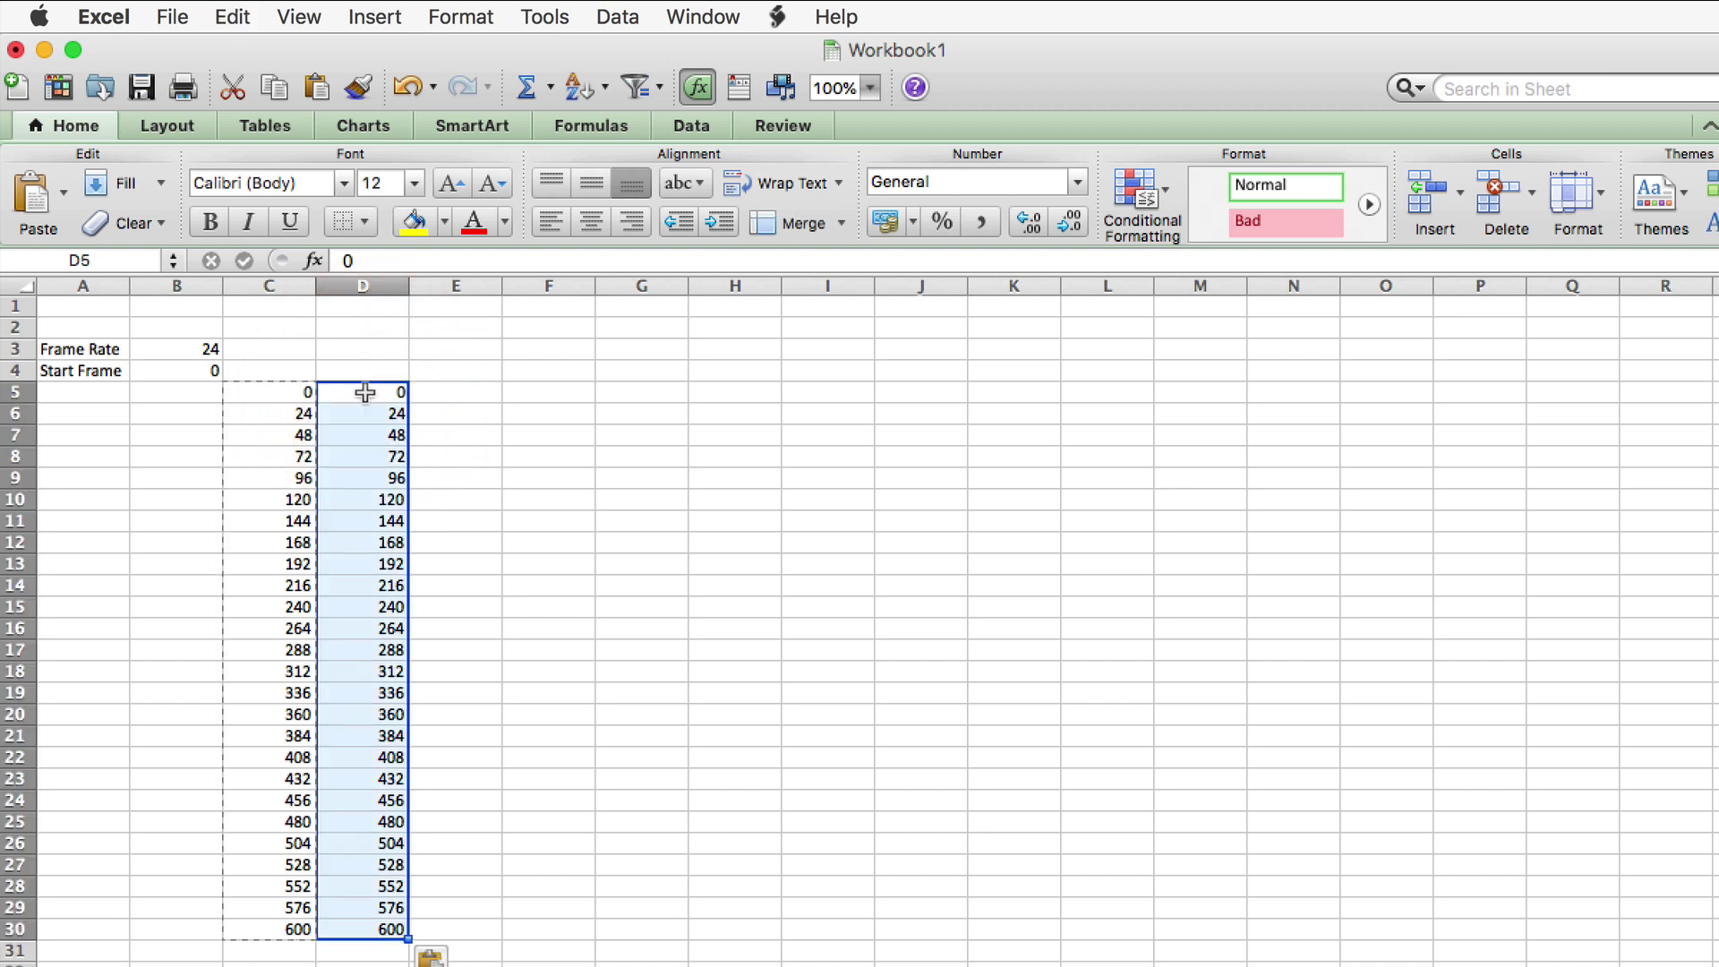
click(398, 454)
click(423, 260)
text(*3)
key(Return)
key(Down)
click(439, 262)
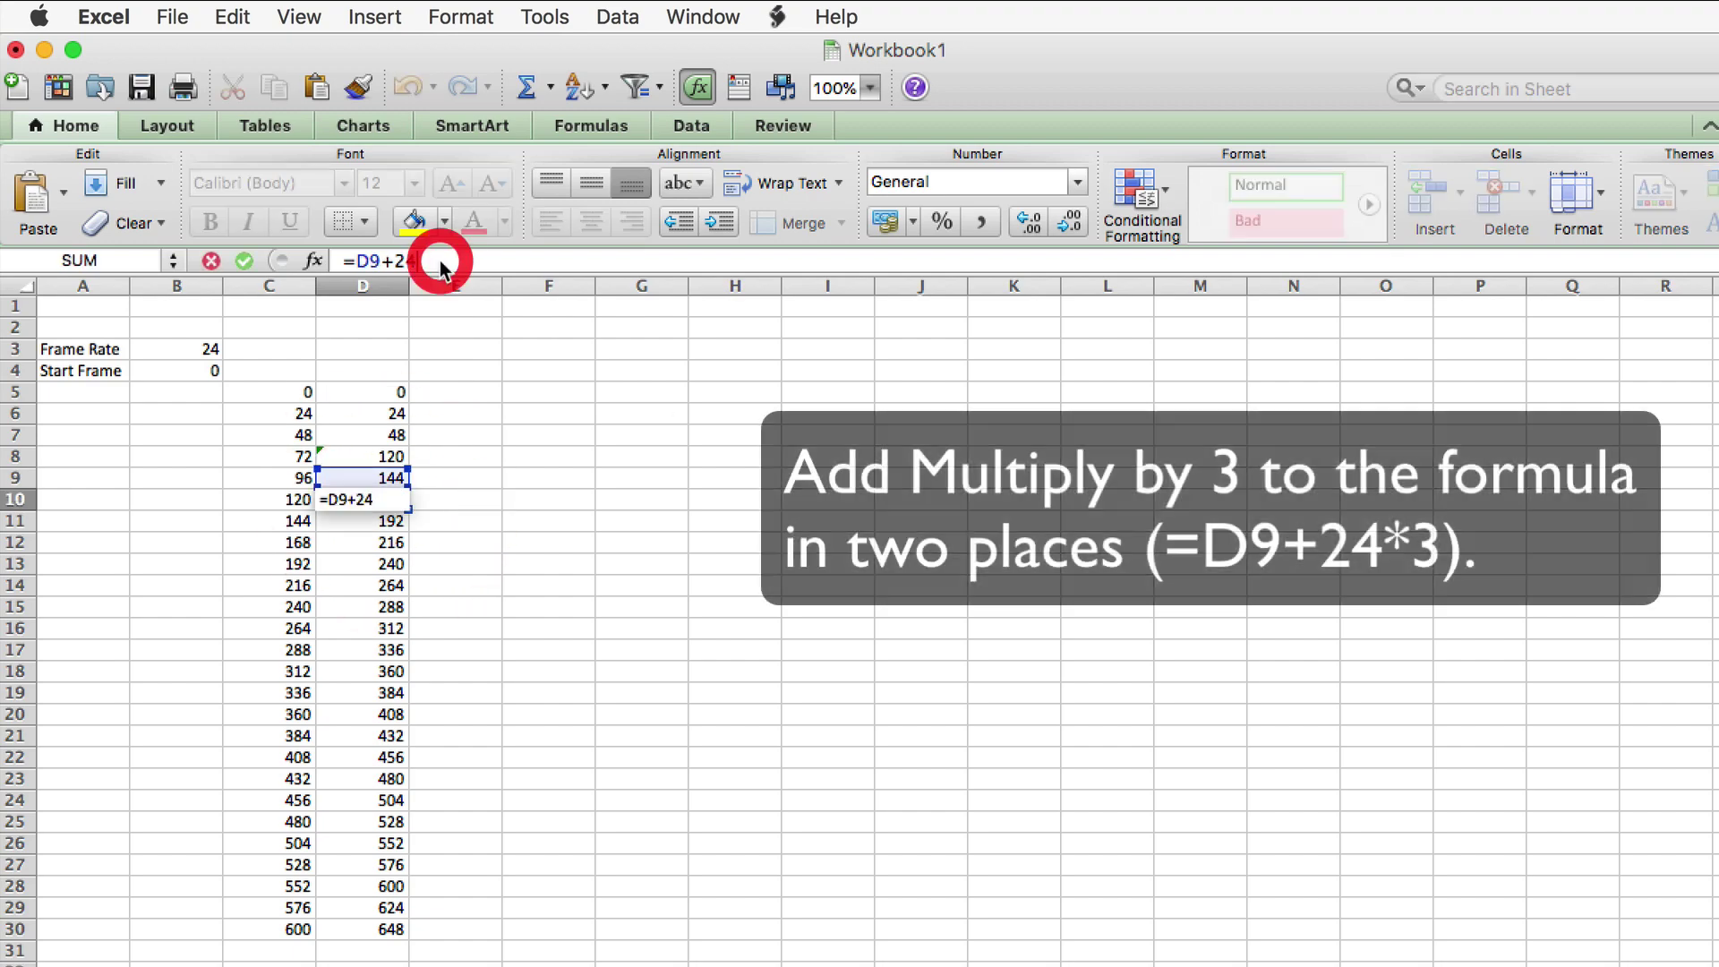
text(*3)
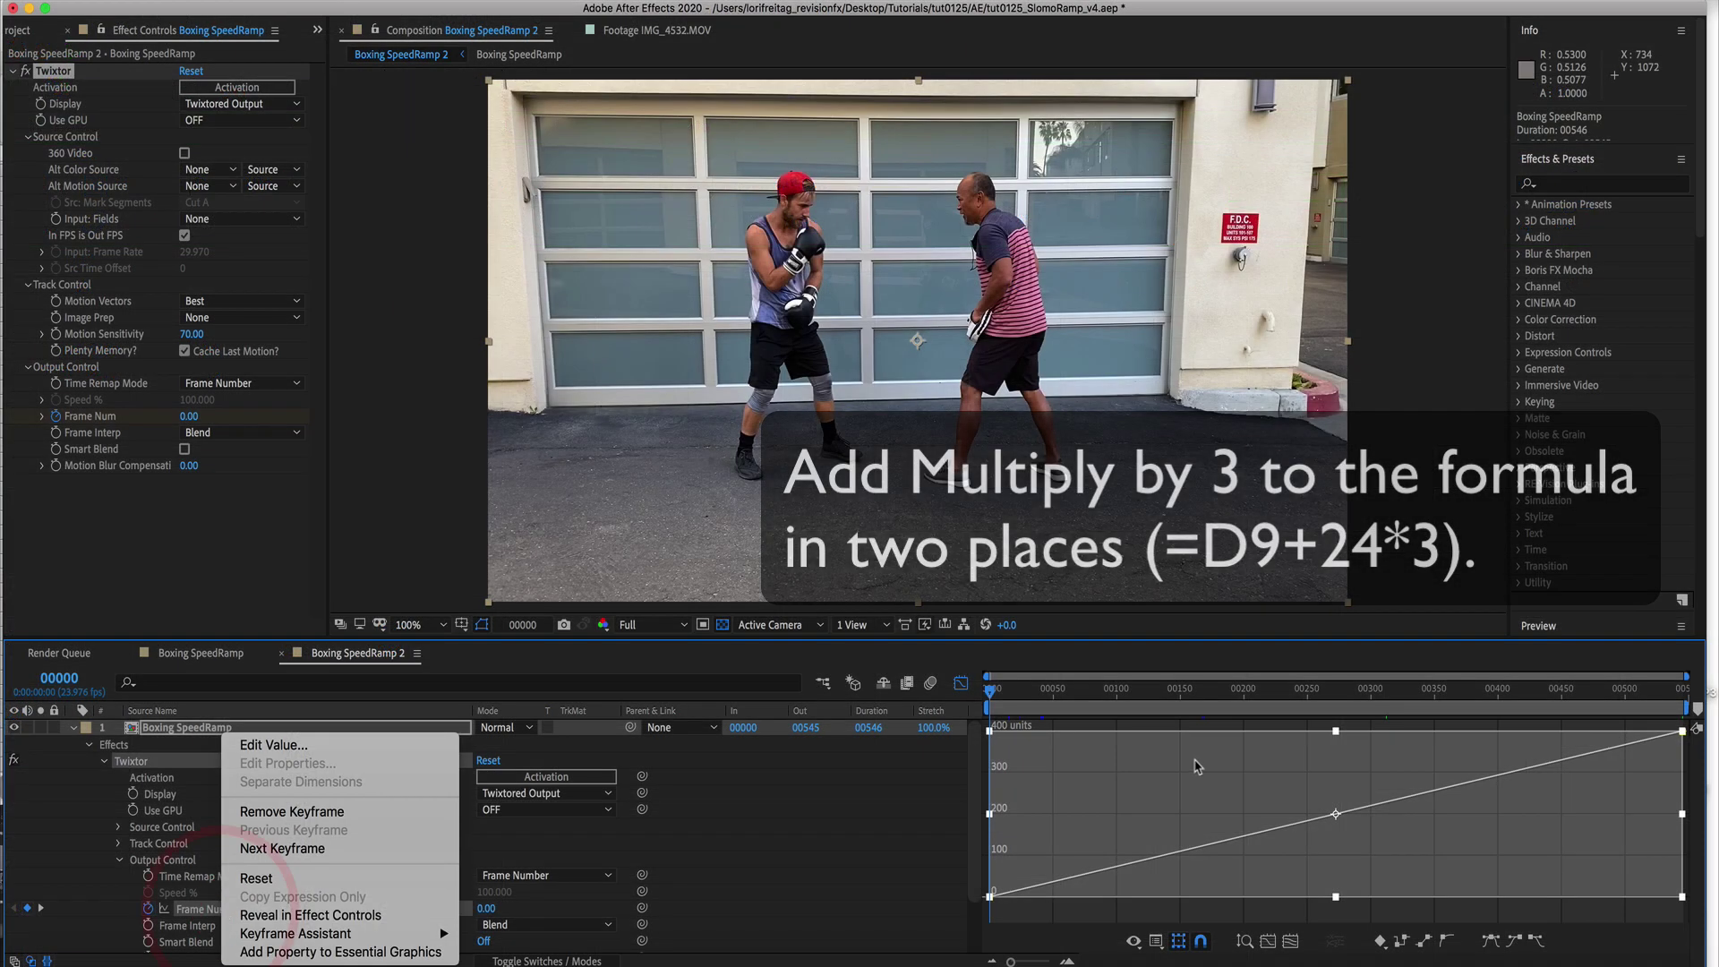
Copy the two Twixtor Frame Num keyframes in After Effects
click(1161, 775)
right_click(1161, 775)
key(Escape)
key(super+c)
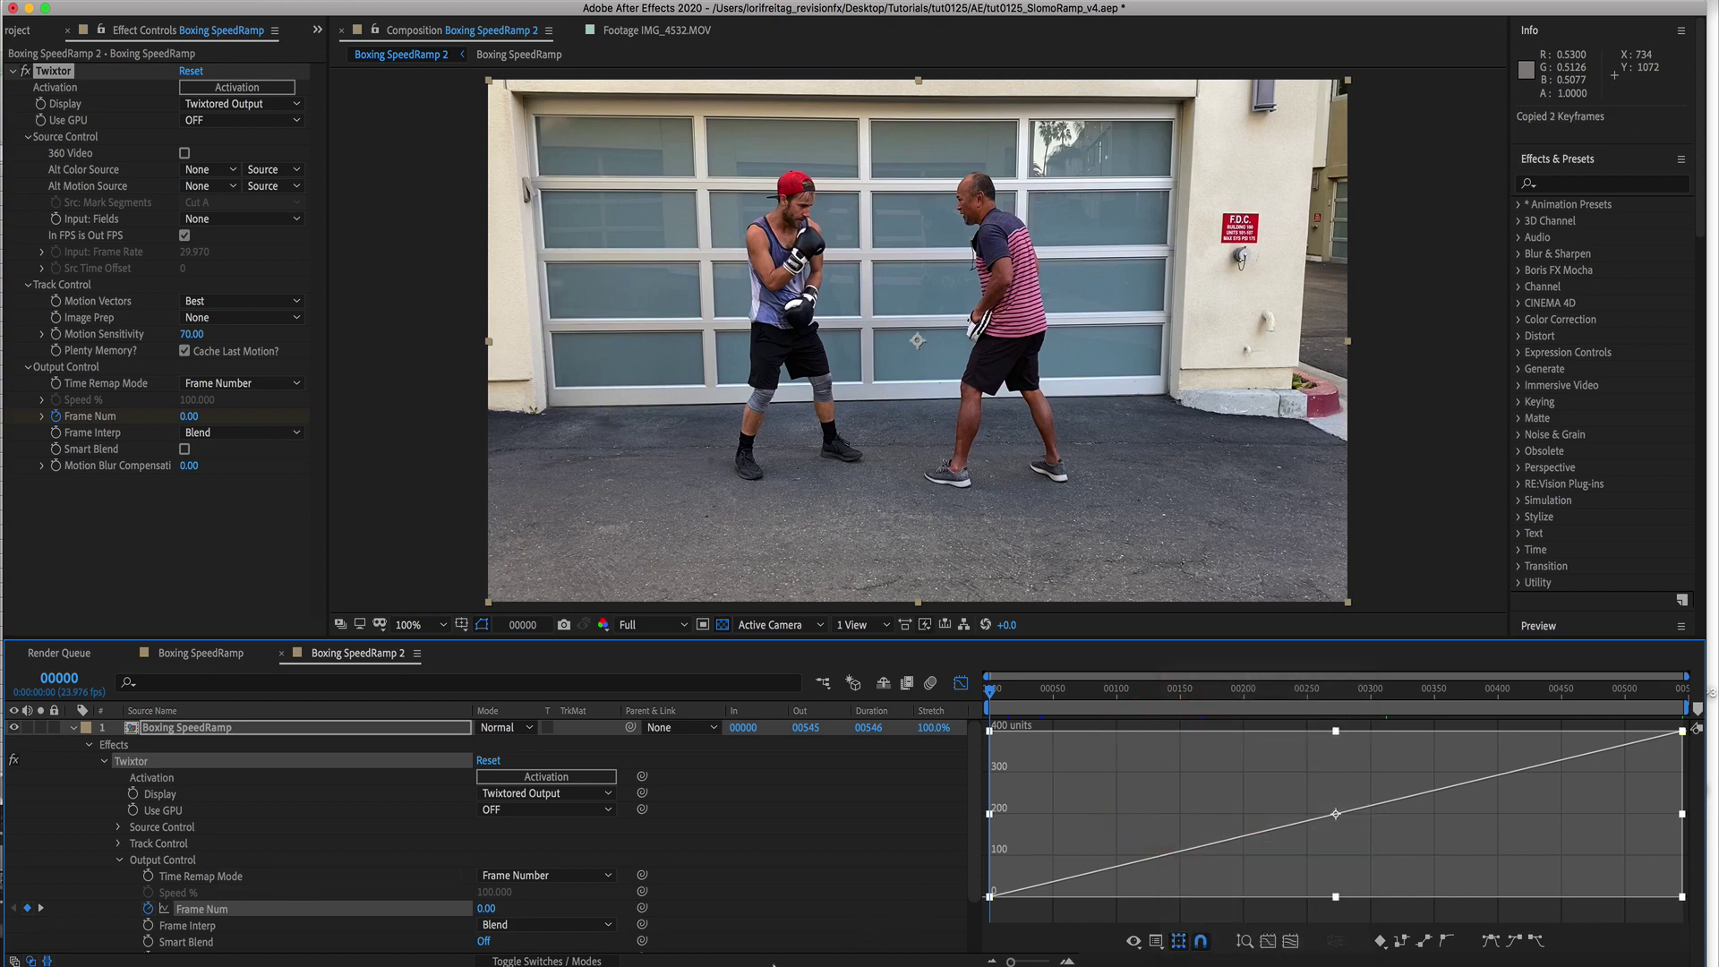
Paste the After Effects keyframe data at H6 and clear its original two keyframe rows
click(906, 931)
click(449, 261)
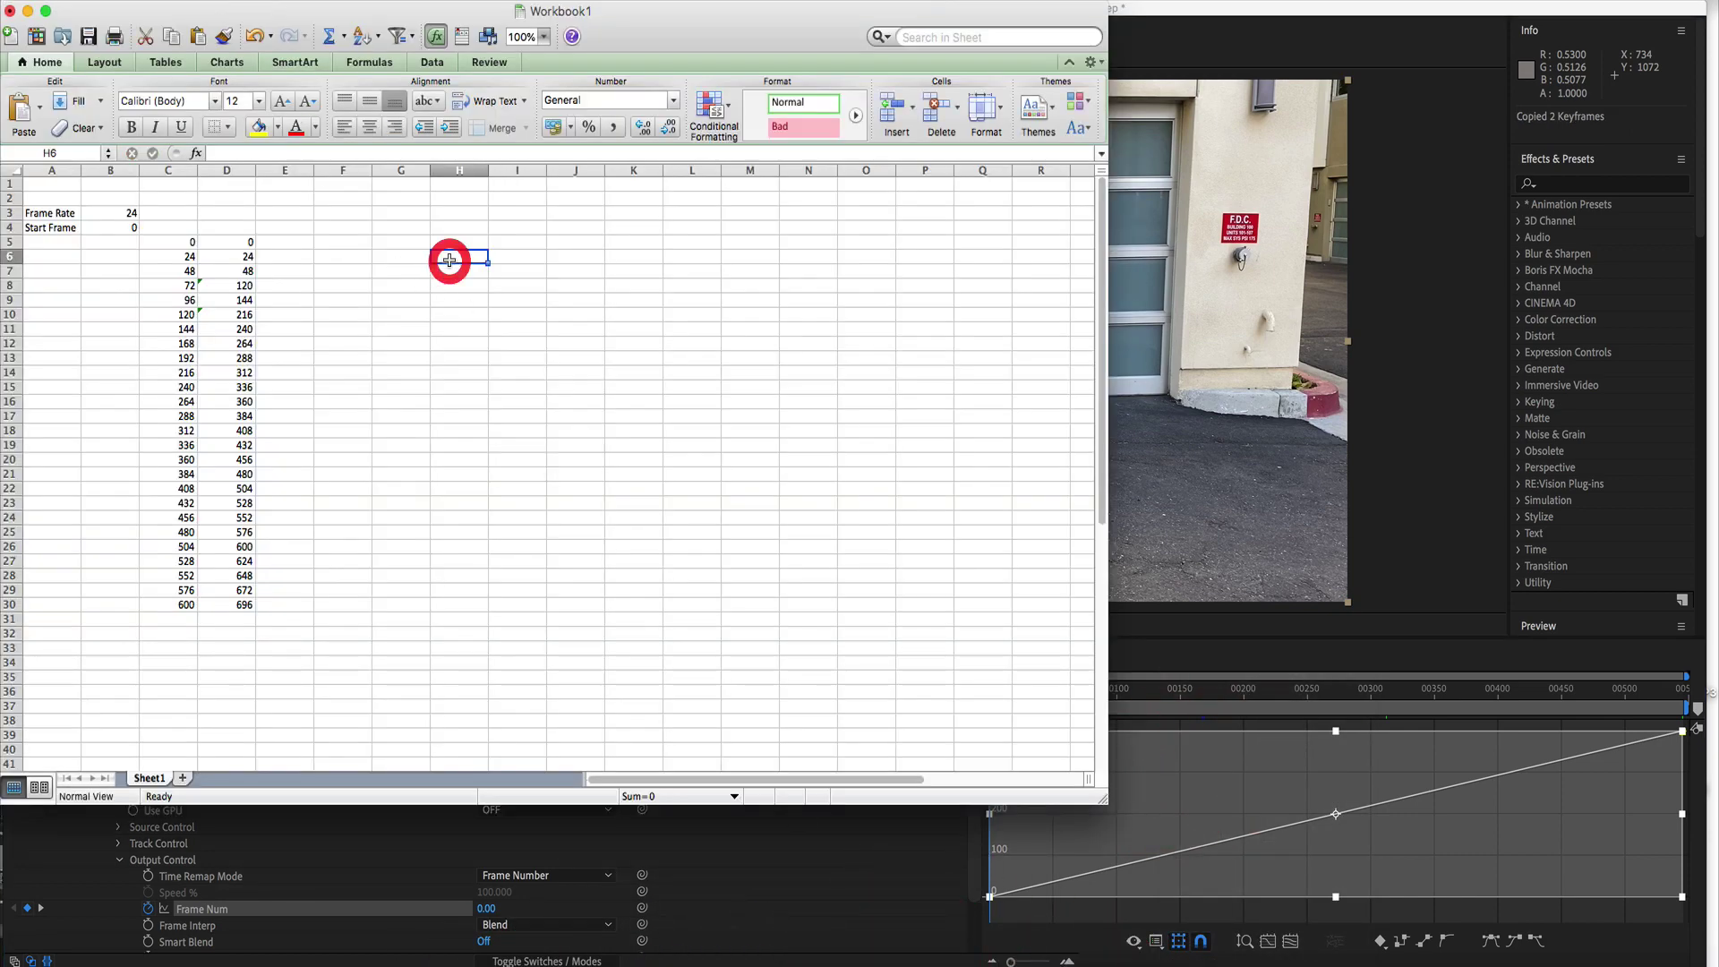
key(super+v)
click(543, 402)
drag(545, 405, 591, 417)
key(Delete)
Paste the 26 frame pairs from C5:D30 into the keyframe data at I16
drag(179, 242, 213, 610)
key(super+c)
click(534, 403)
key(super+v)
Move End of Keyframe Data to H42 and copy the H7:J42 keyframe block
click(441, 461)
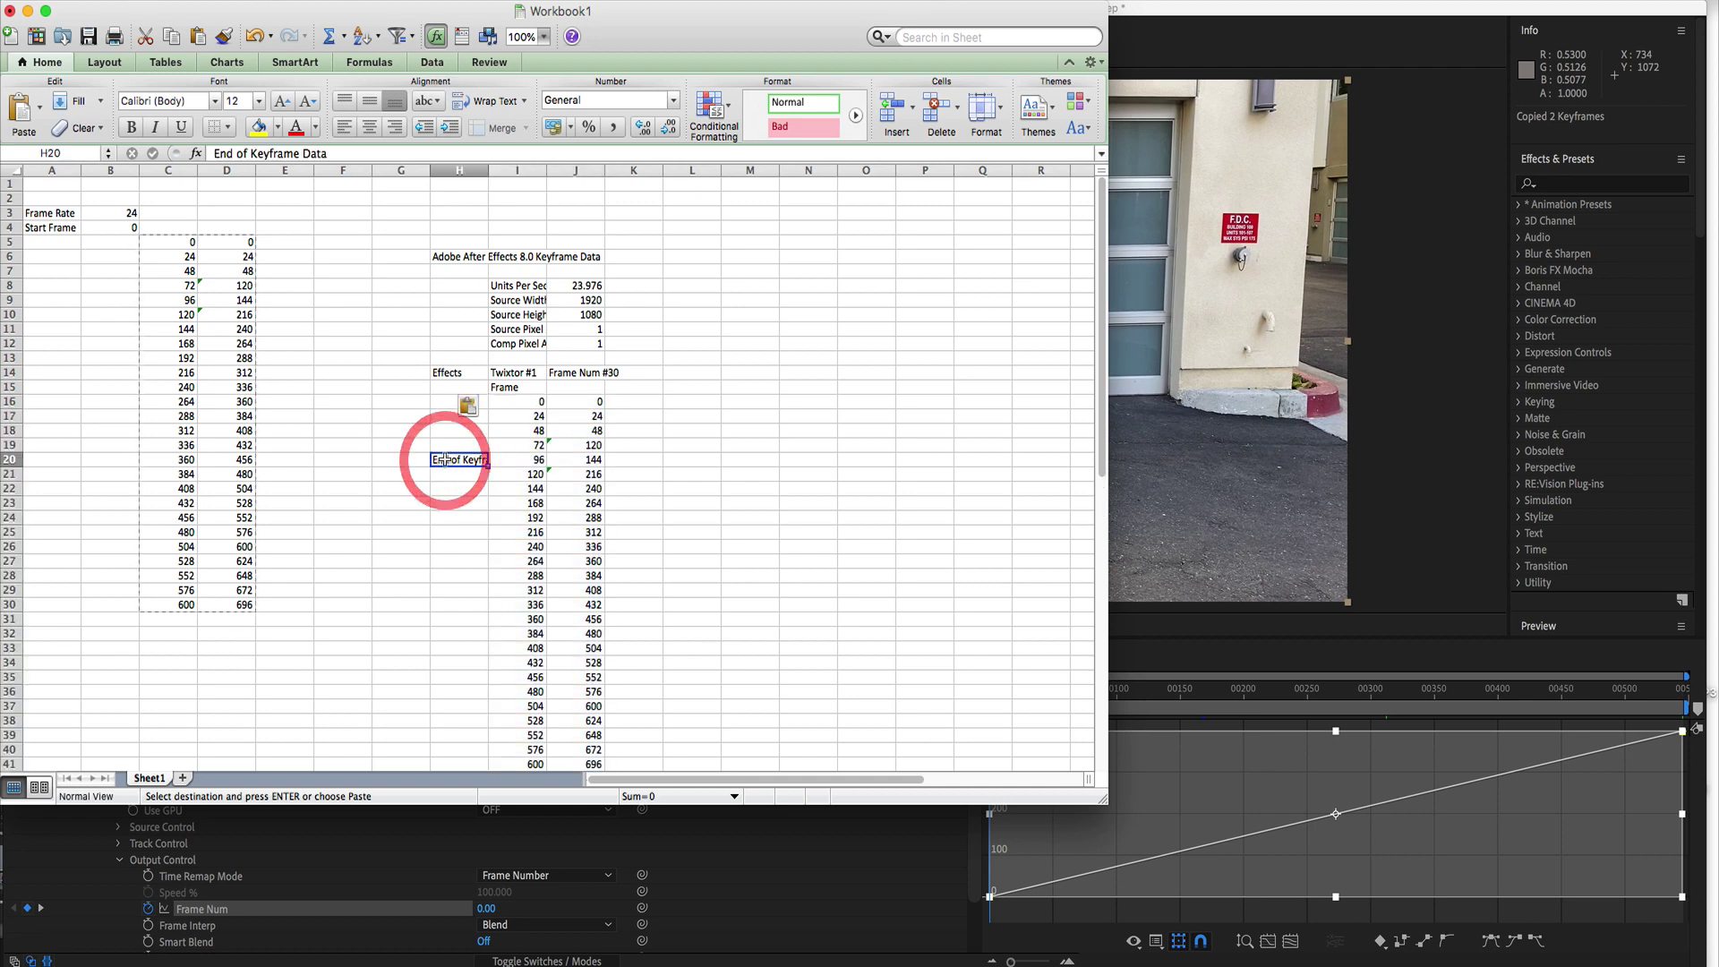
key(BackSpace)
scroll(459, 496, down, 3)
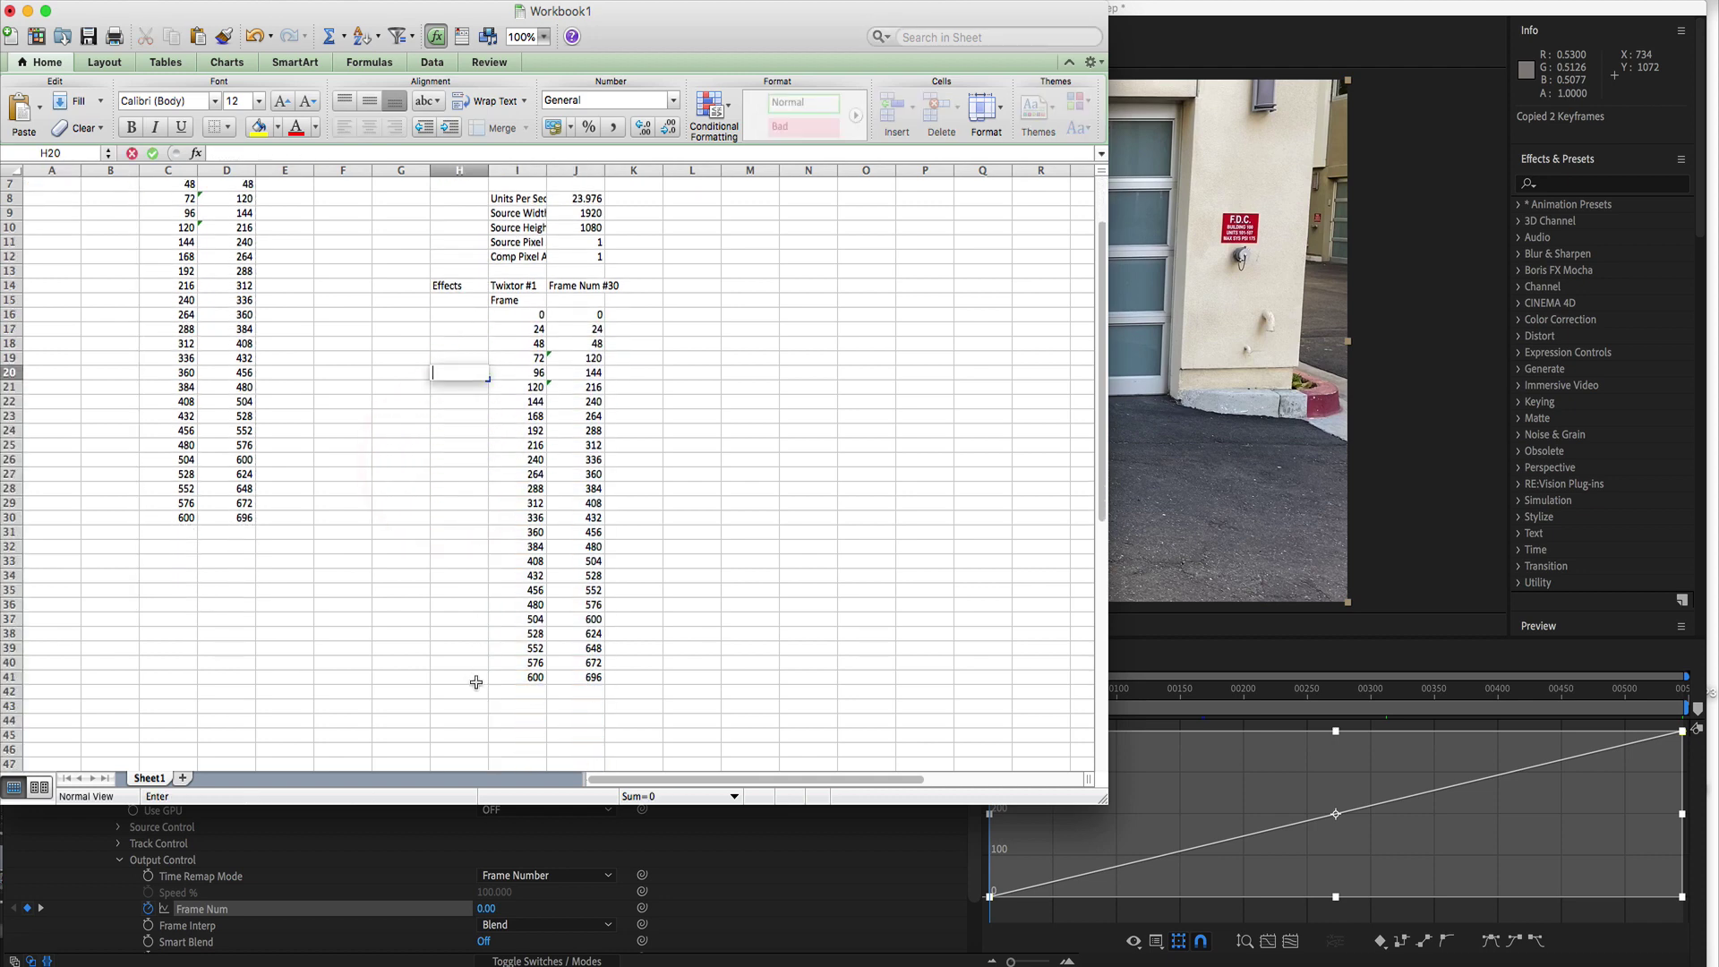
click(464, 691)
key(super+v)
drag(472, 694, 596, 183)
key(super+c)
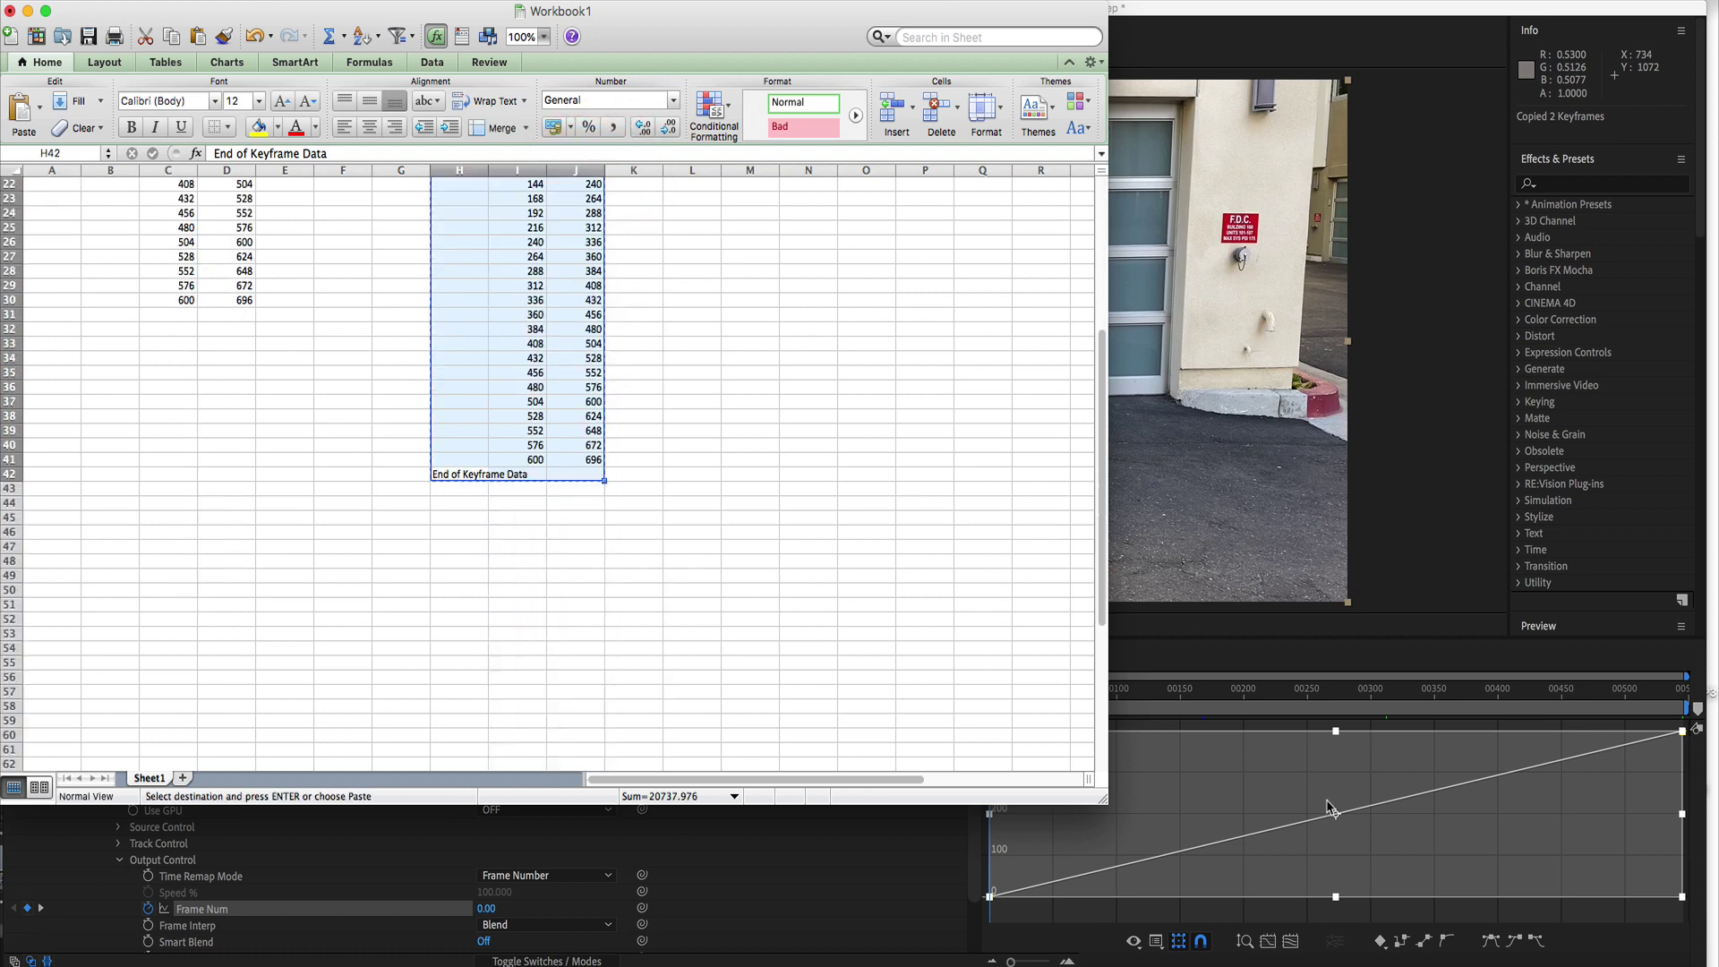
click(212, 924)
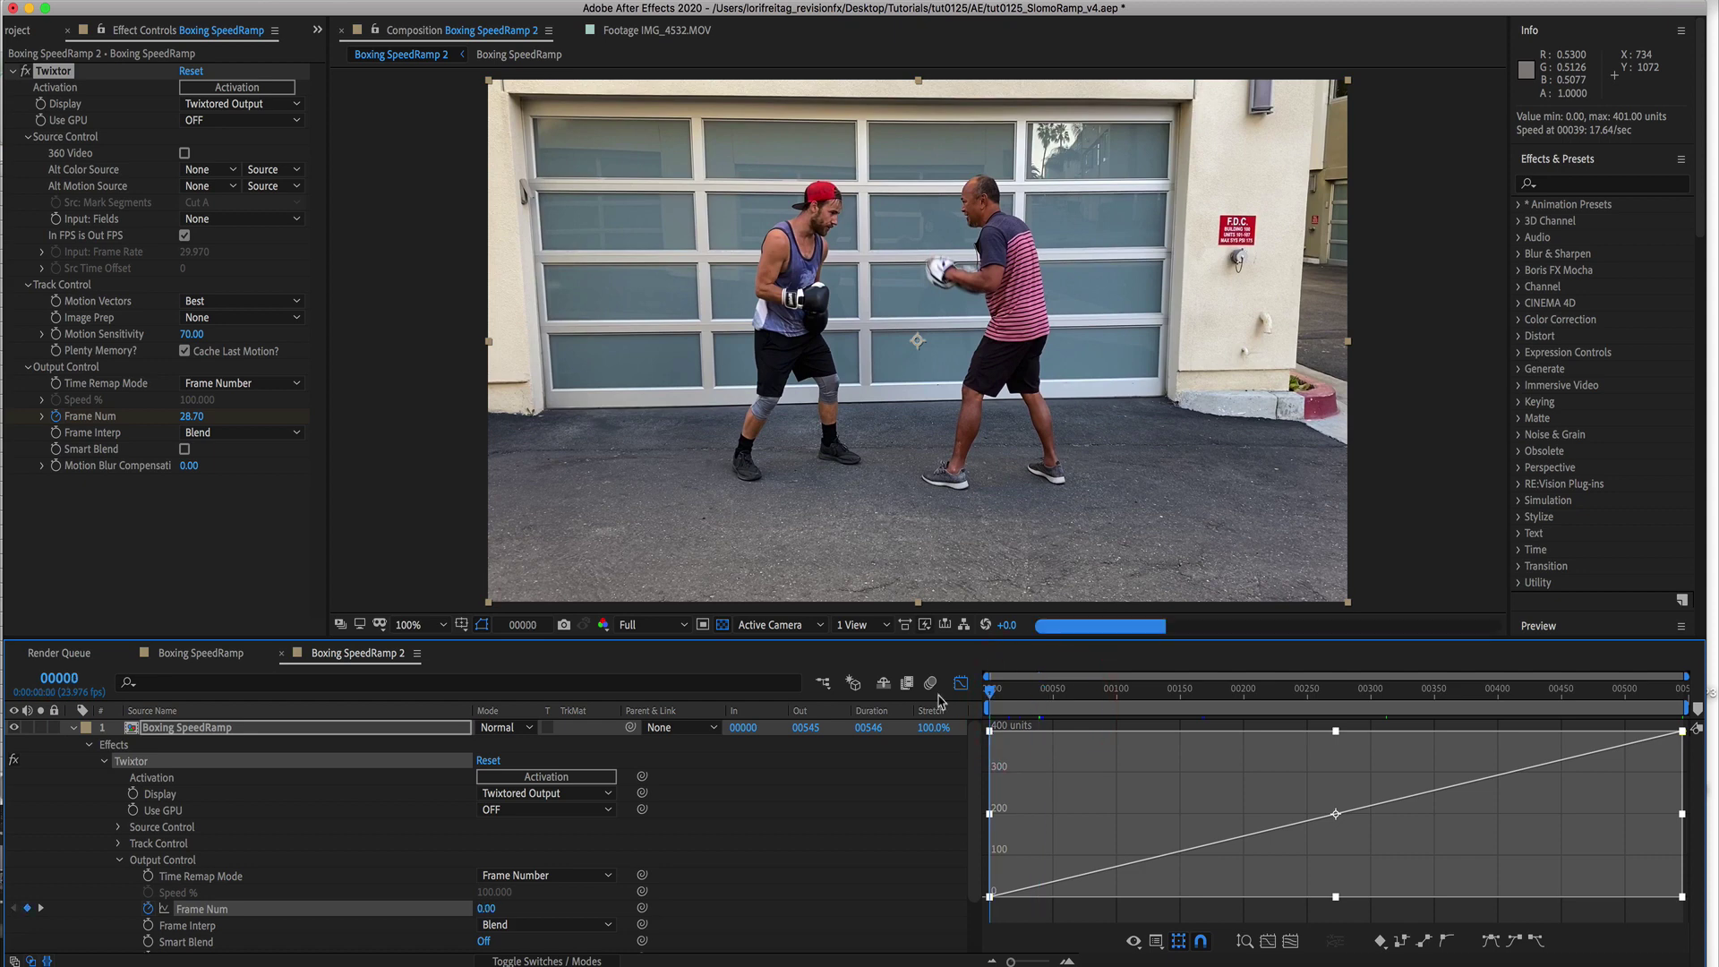
Paste the 26 Excel-generated keyframes onto Twixtor's Frame Num property
key(super+v)
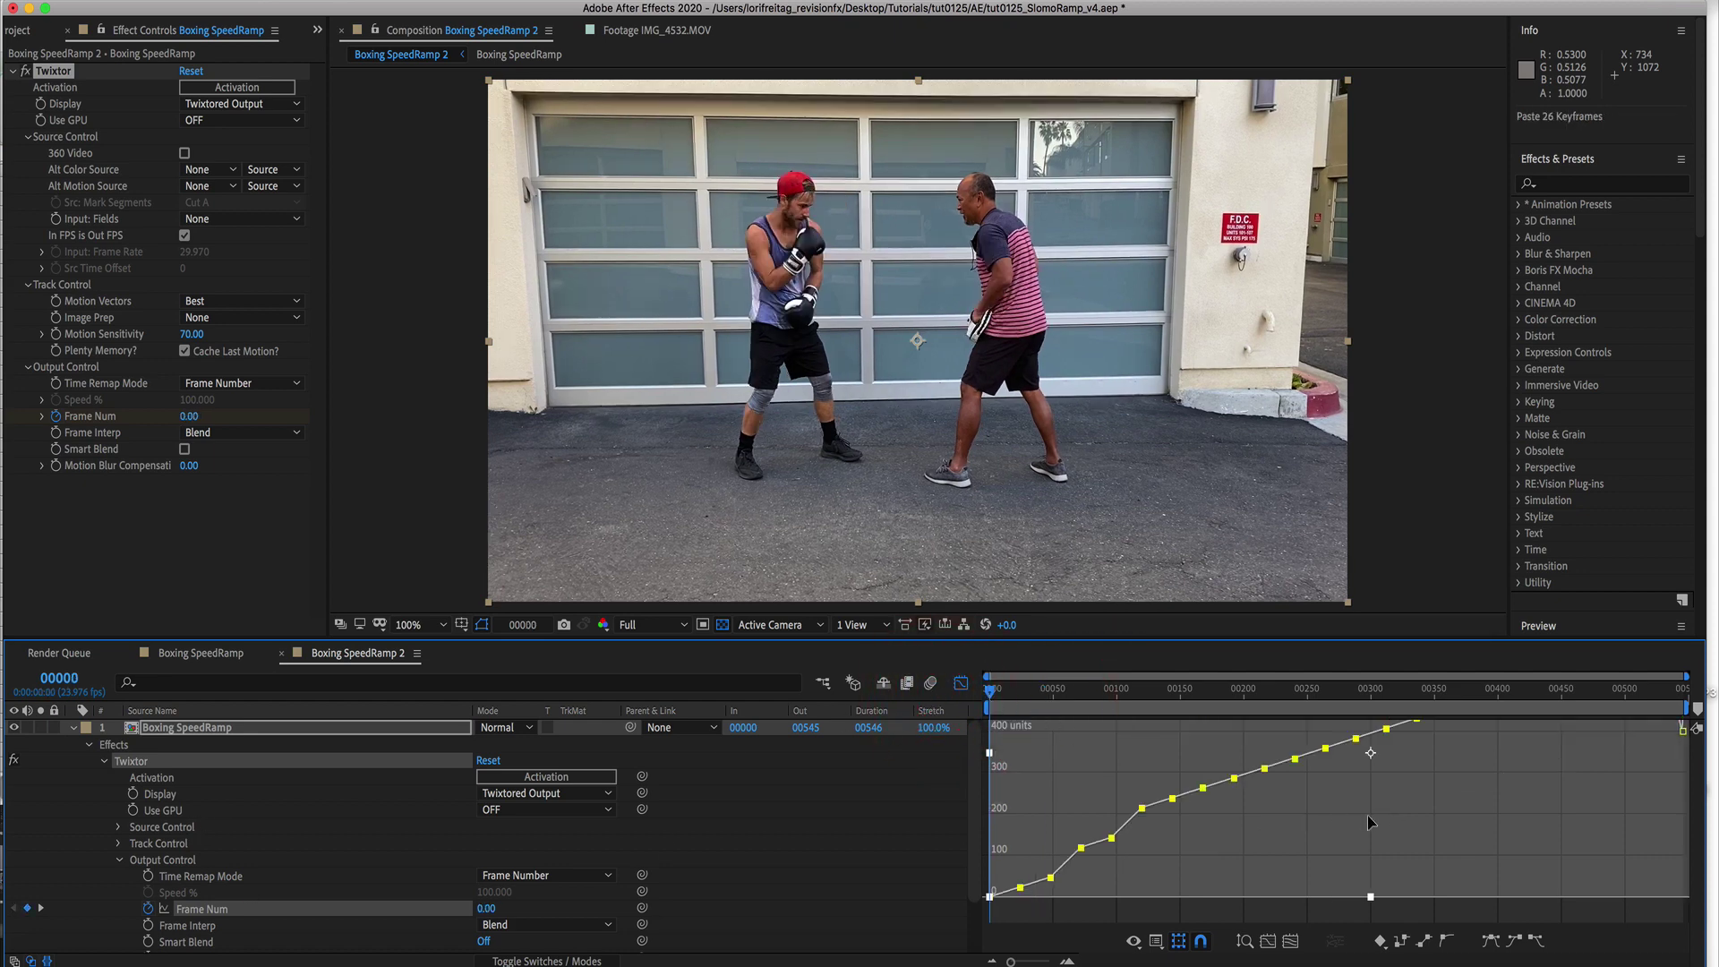
scroll(1369, 823, down, 3)
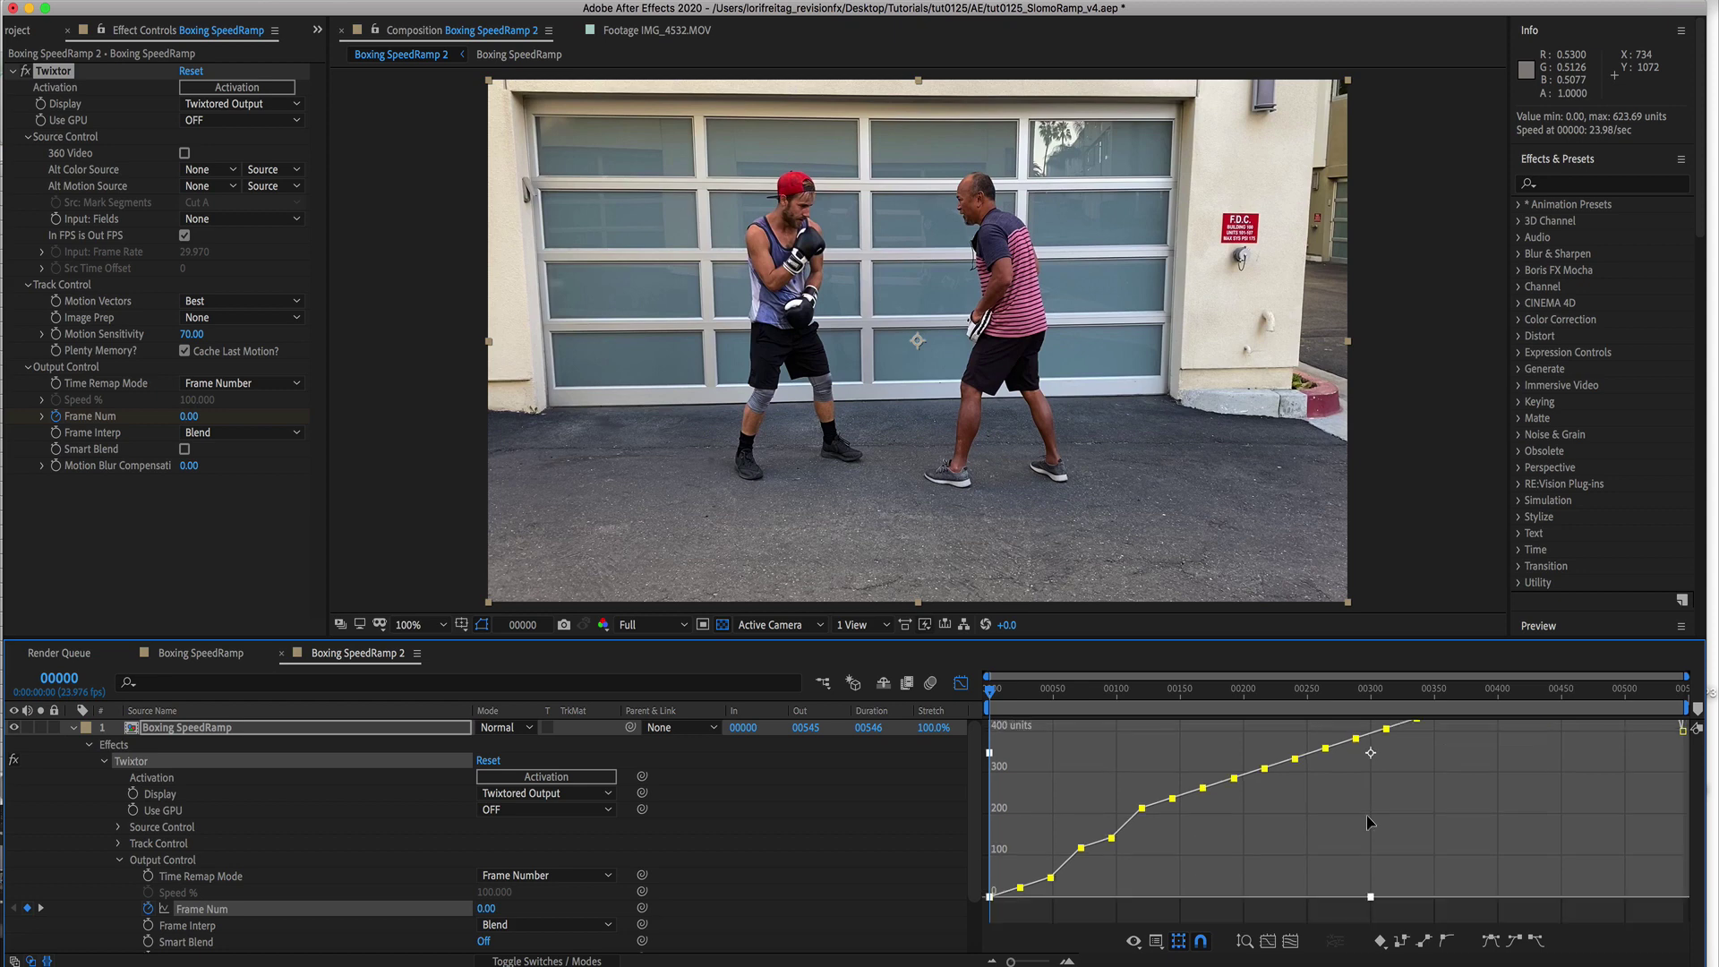
scroll(1367, 822, up, 4)
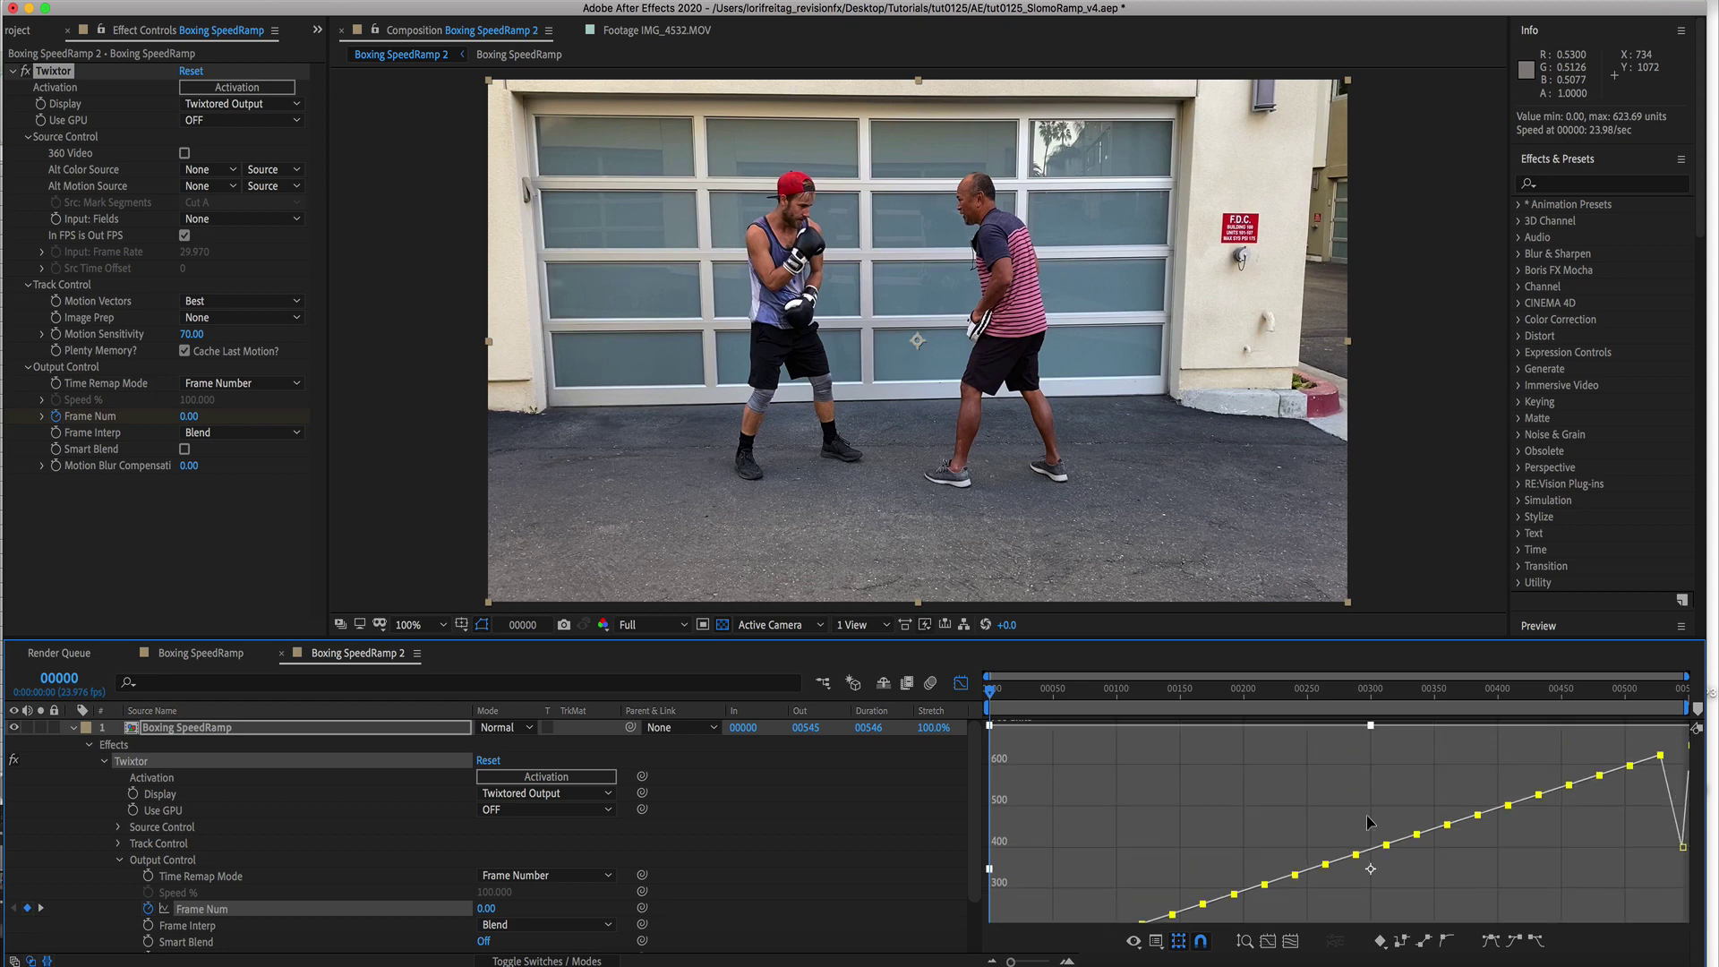
Delete the stray last keyframe in the Graph Editor and fit the whole Frame Num curve in view
click(1683, 846)
key(Delete)
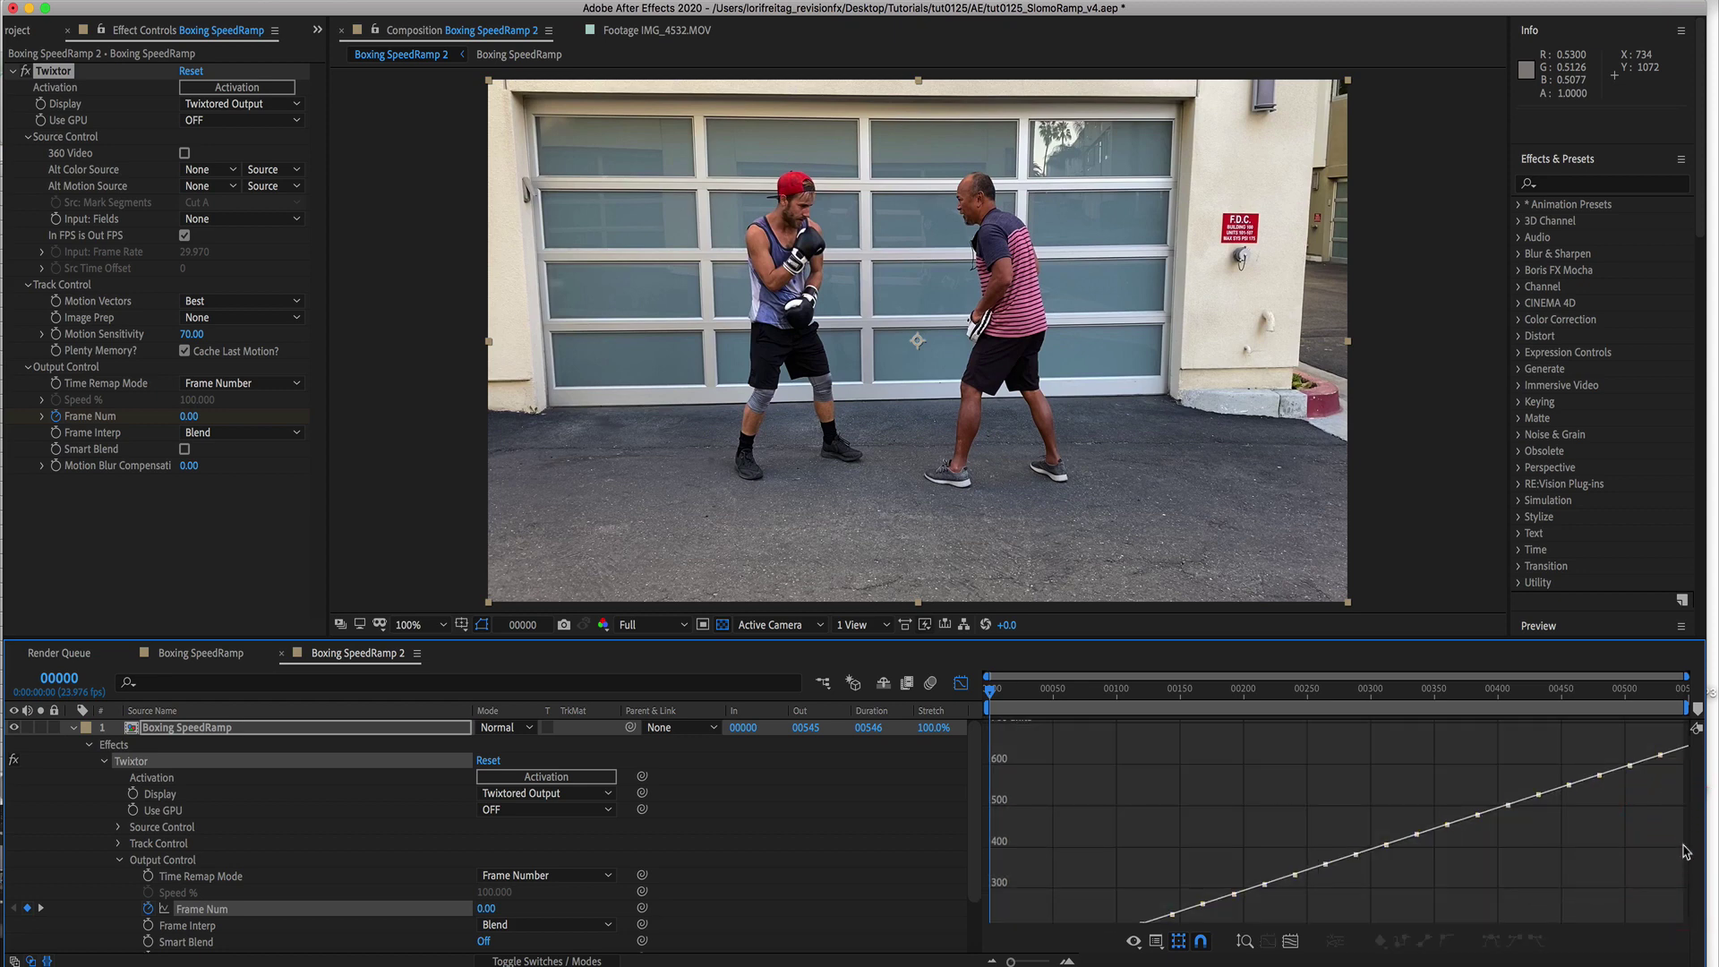
scroll(1410, 824, down, 3)
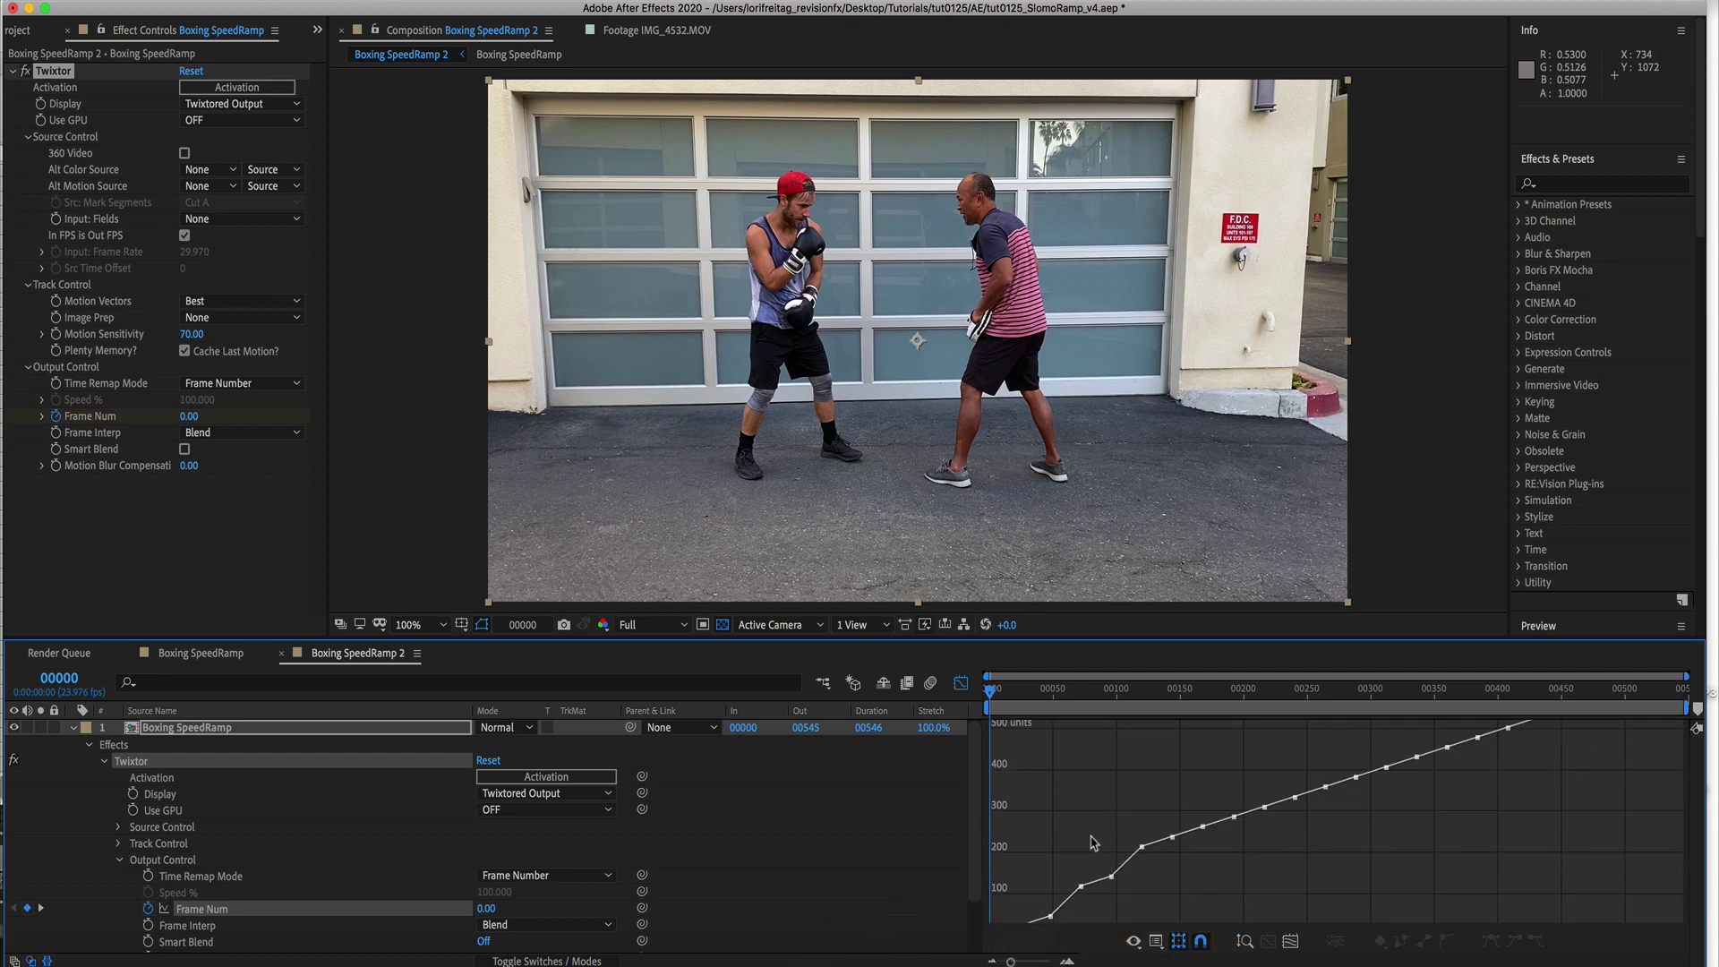
click(1111, 875)
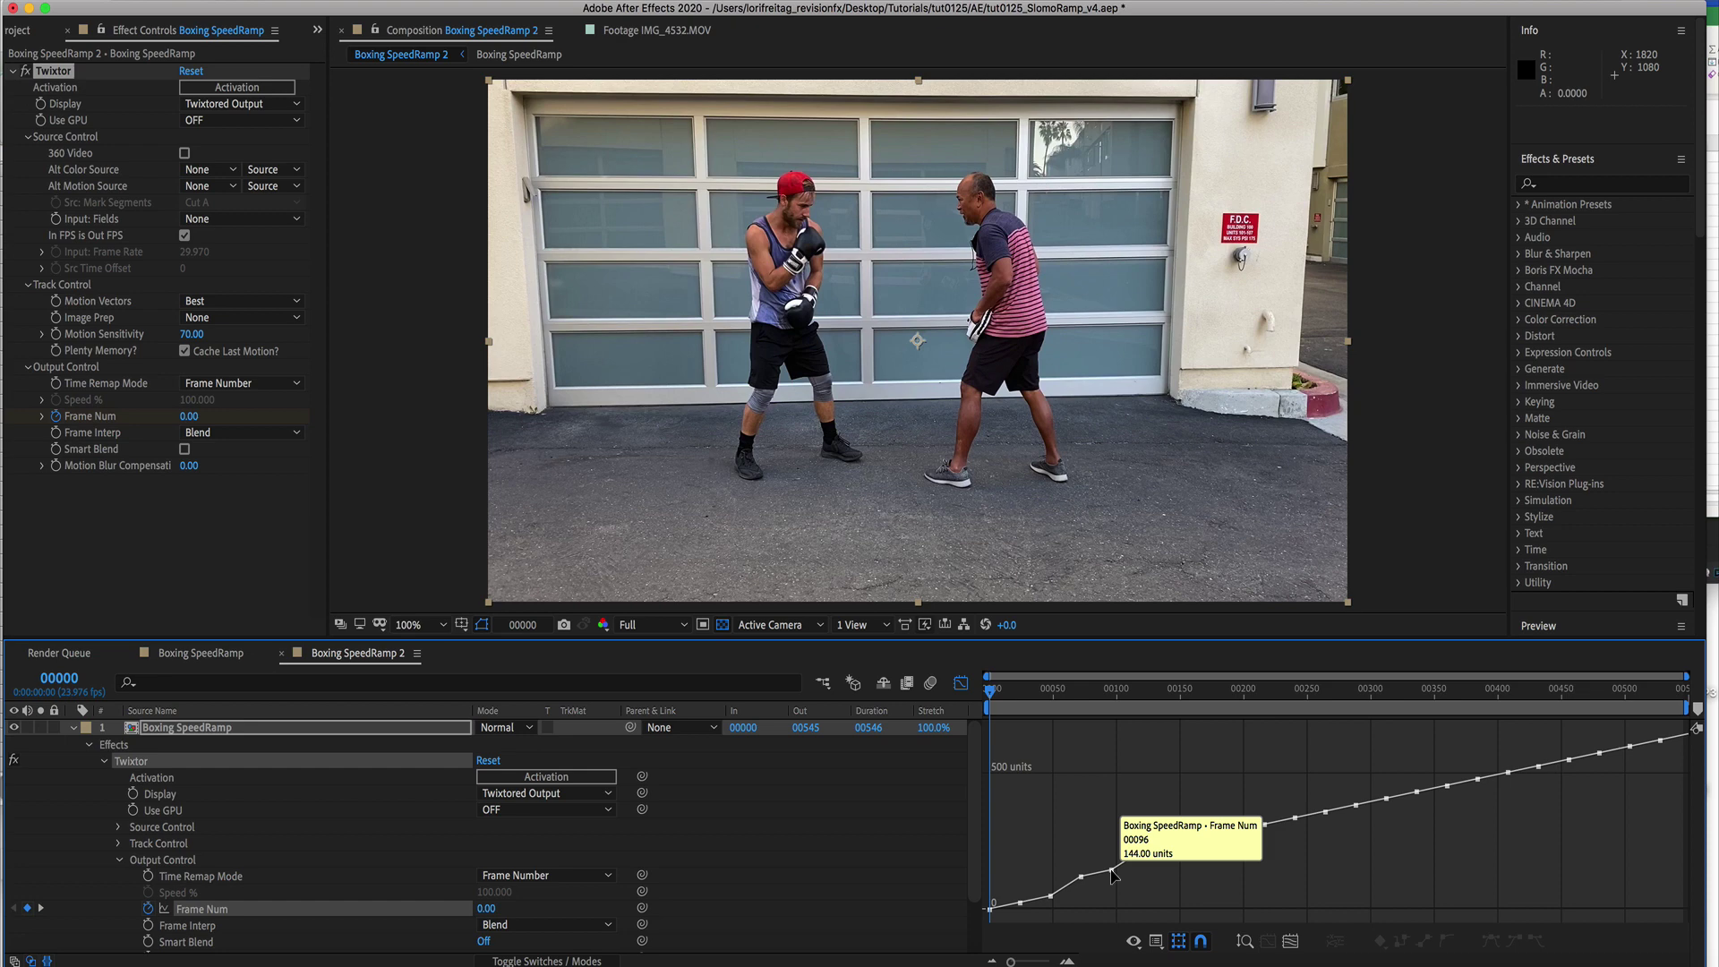
Set all Frame Num keyframes' temporal interpolation to Continuous Bezier via Keyframe Interpolation
right_click(1111, 874)
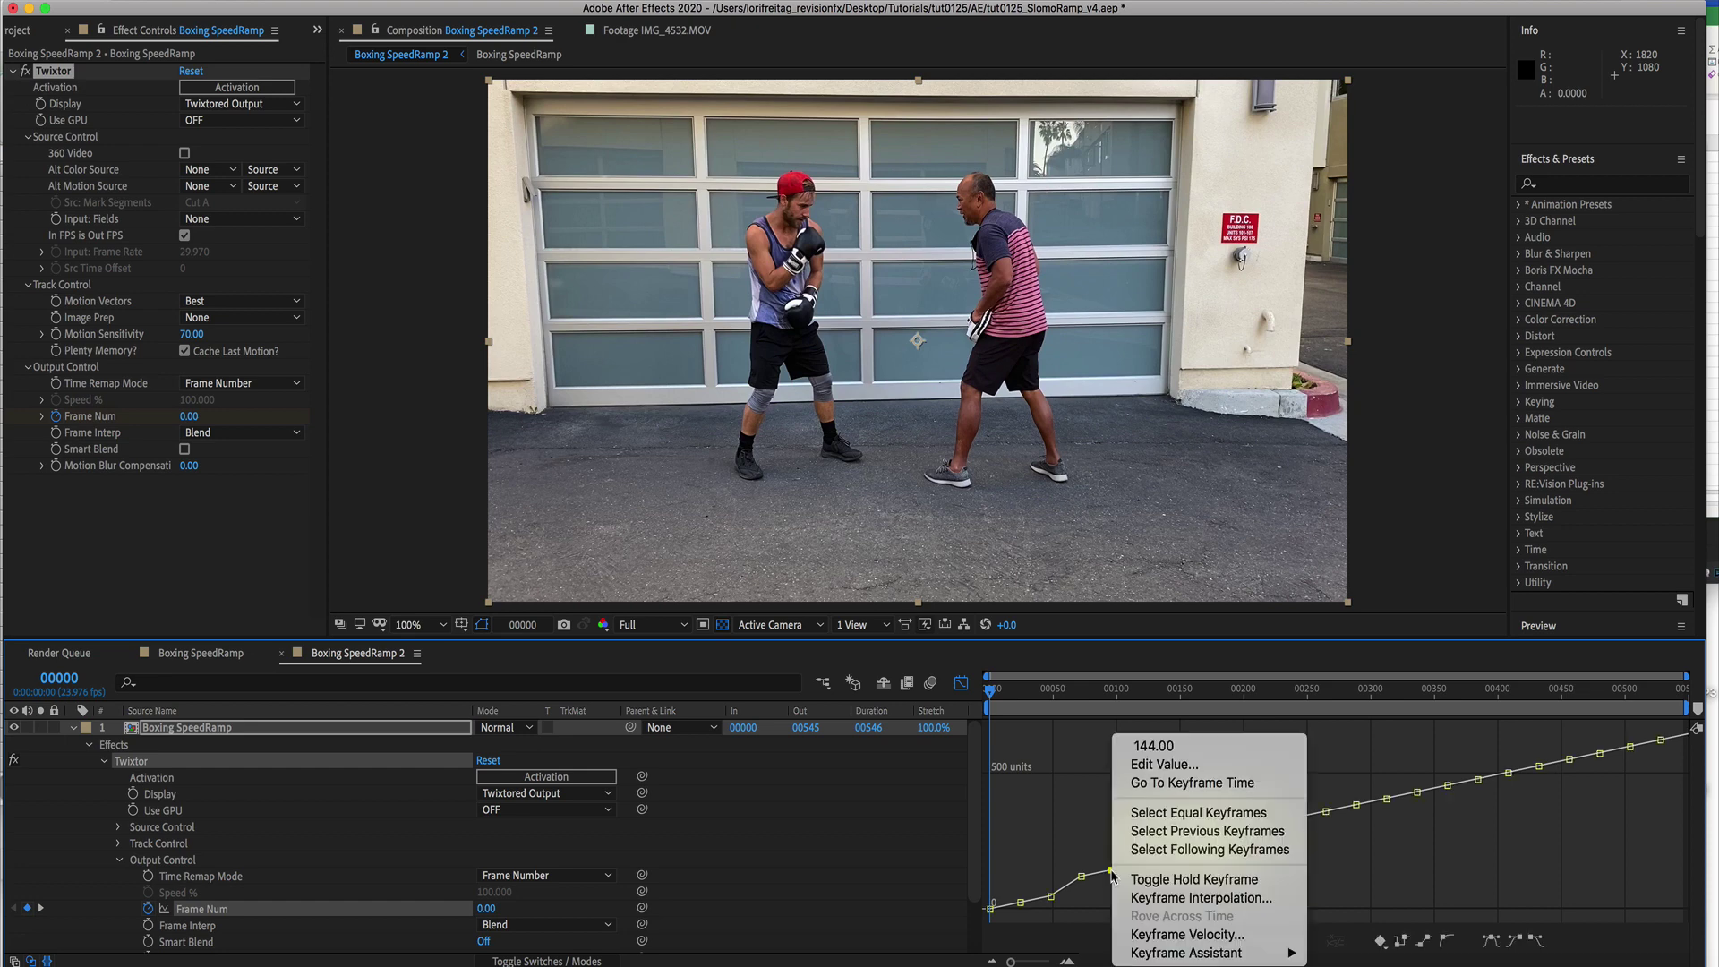
click(1156, 898)
click(954, 374)
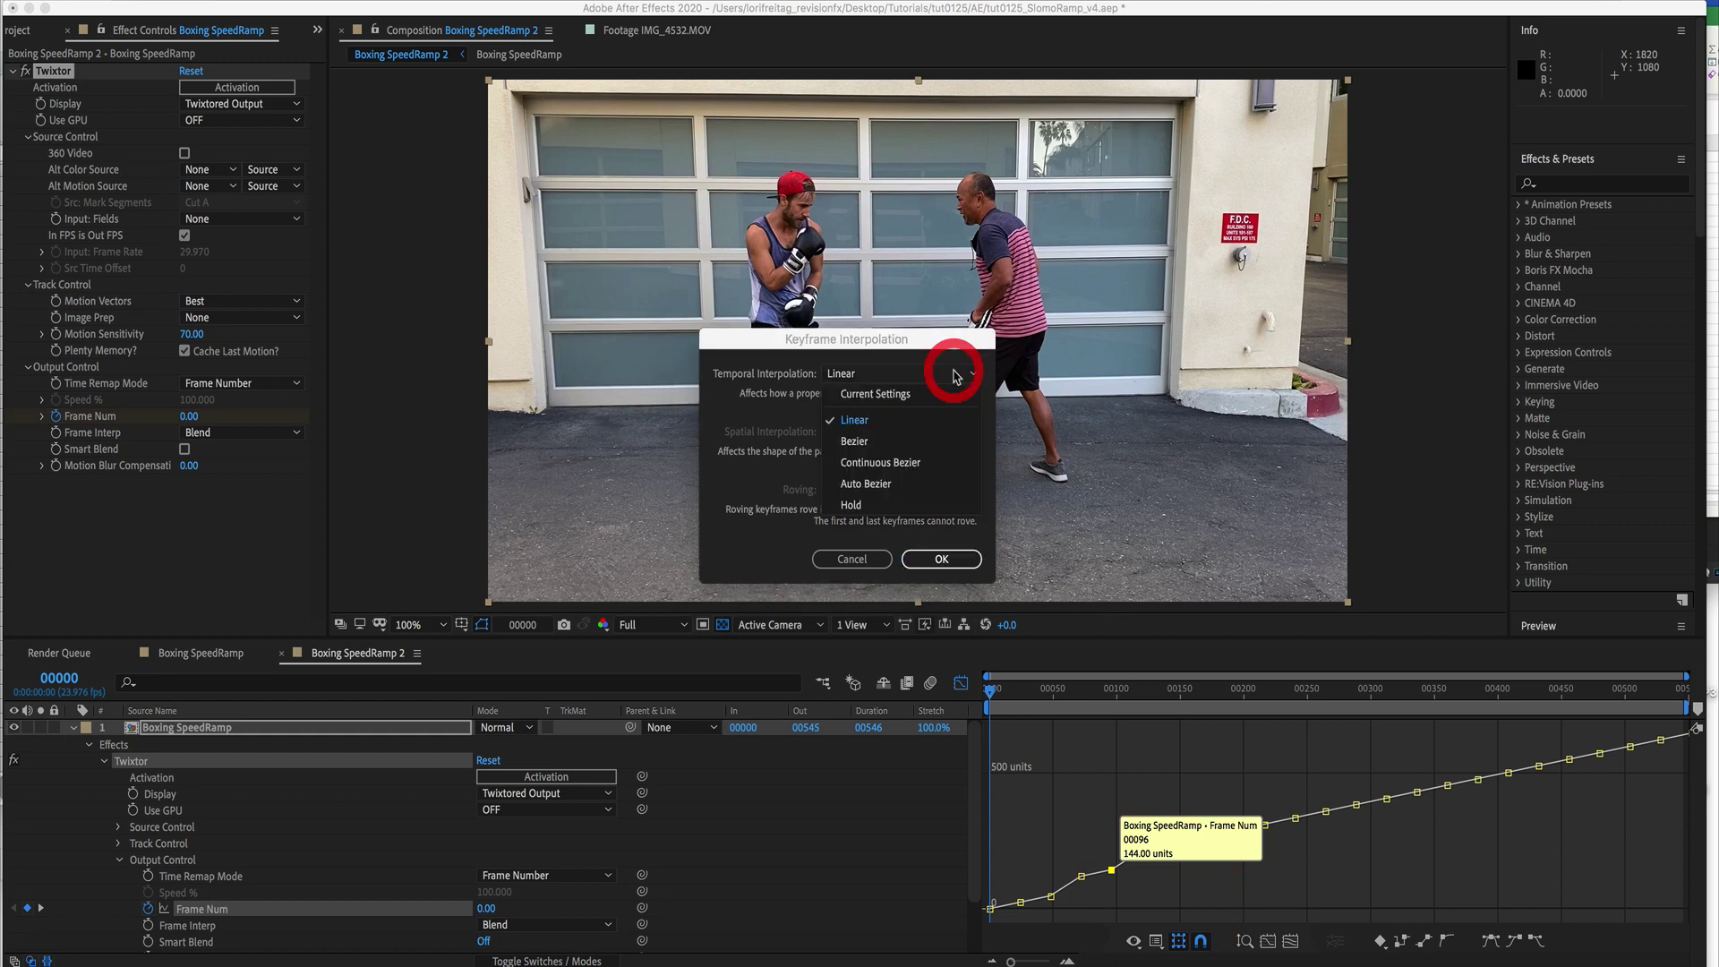
click(895, 466)
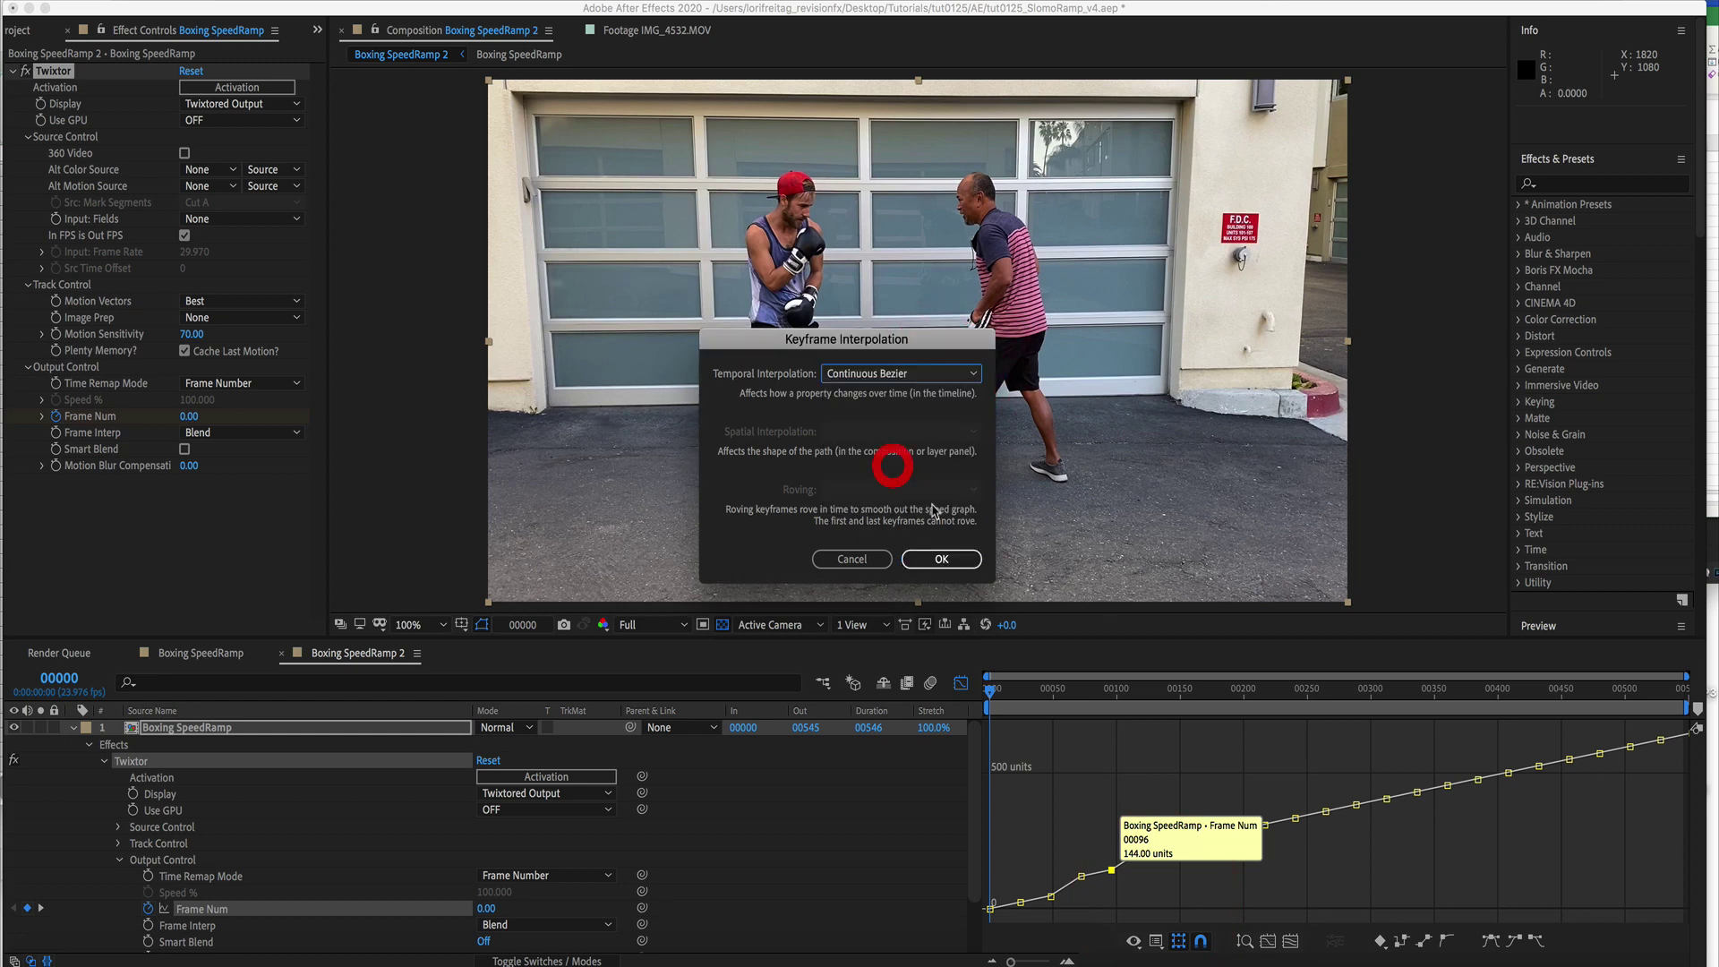
click(943, 558)
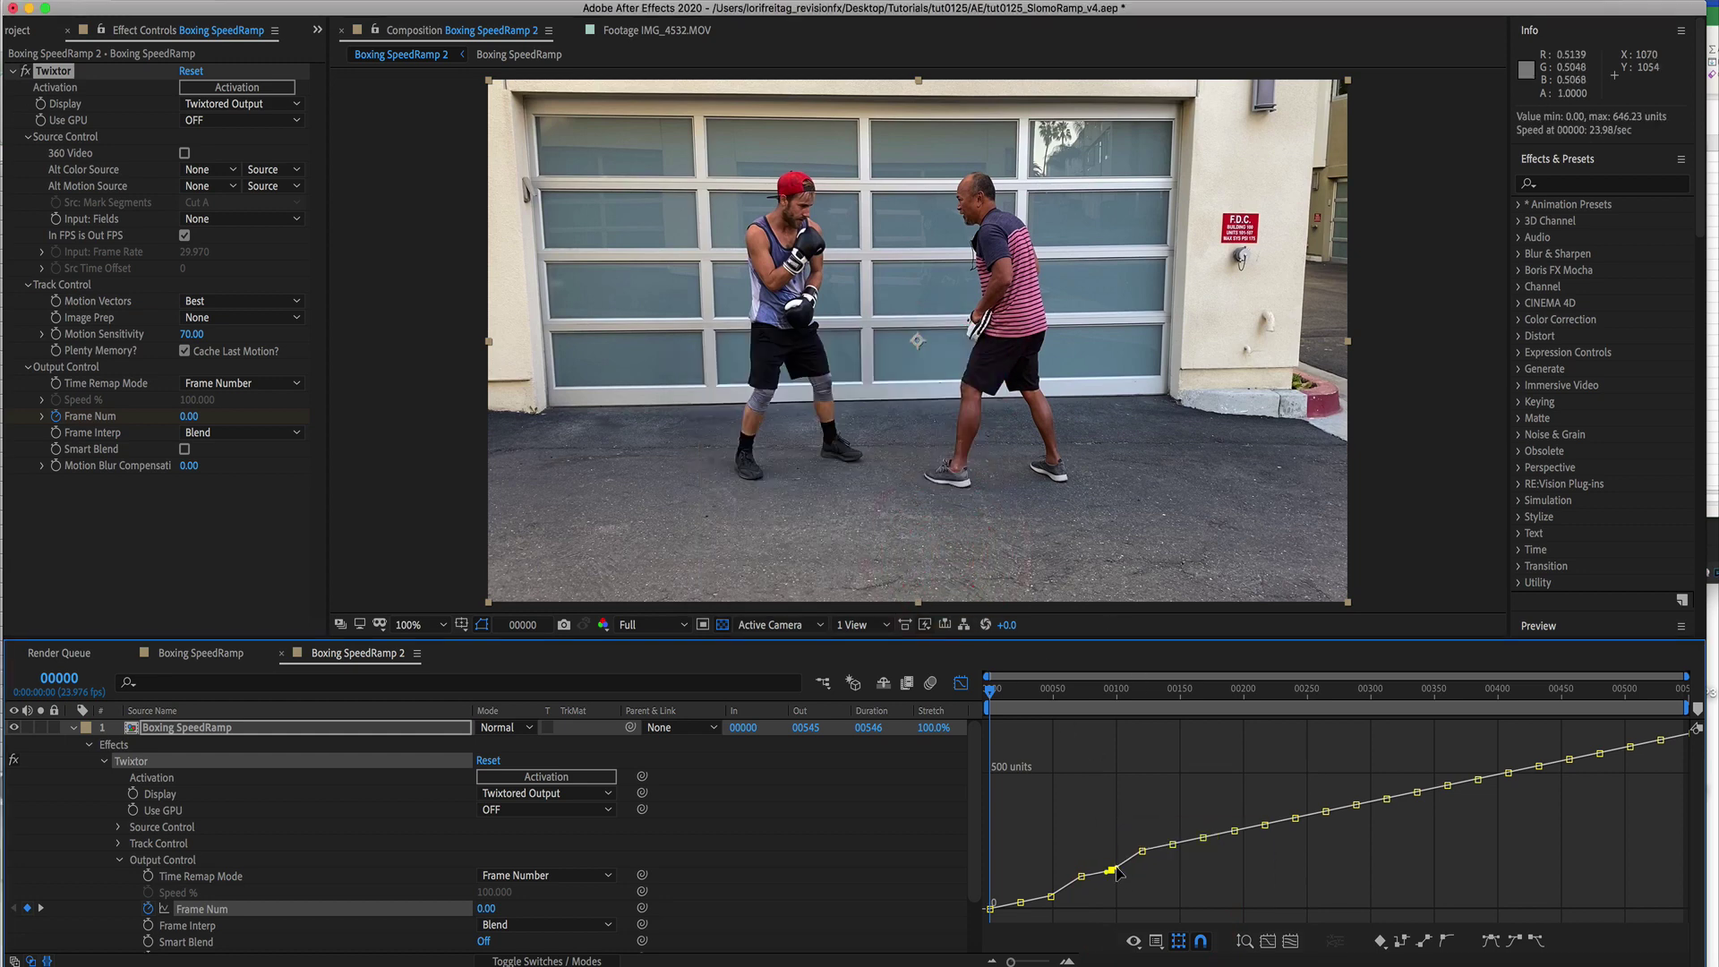